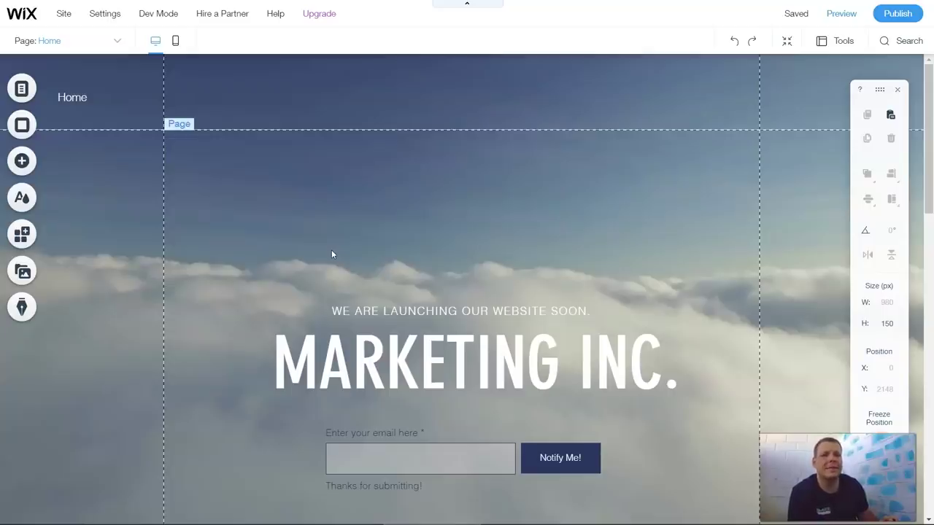
Step: Open the Add panel to show the Video & Music elements
{"action": "left_click", "coordinate": [321, 252]}
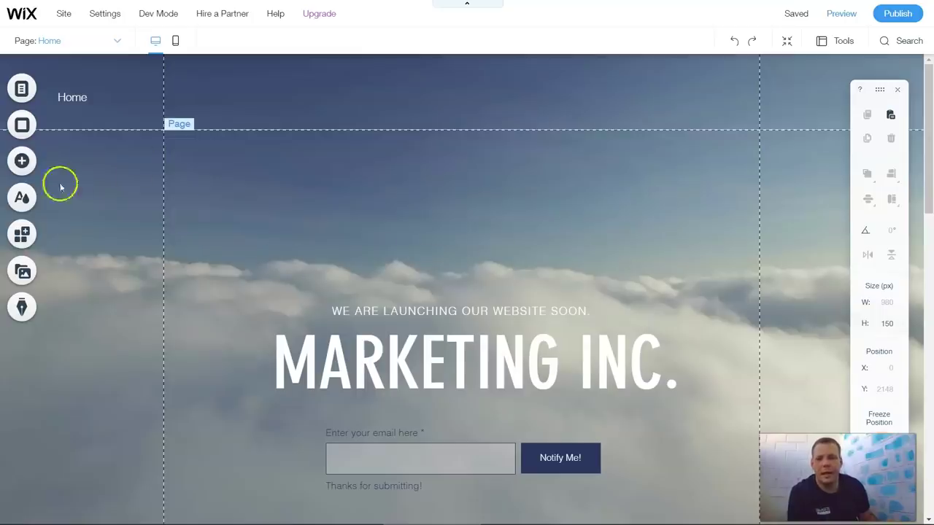
Step: Glance at Lists & Grids, then return to Video & Music and its Wix Video options
{"action": "left_click", "coordinate": [45, 161]}
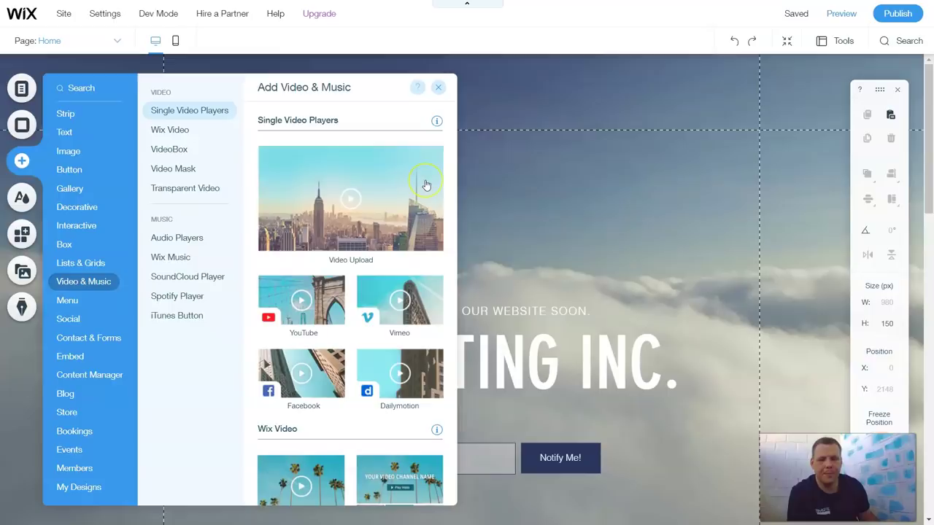
{"action": "left_click", "coordinate": [80, 262]}
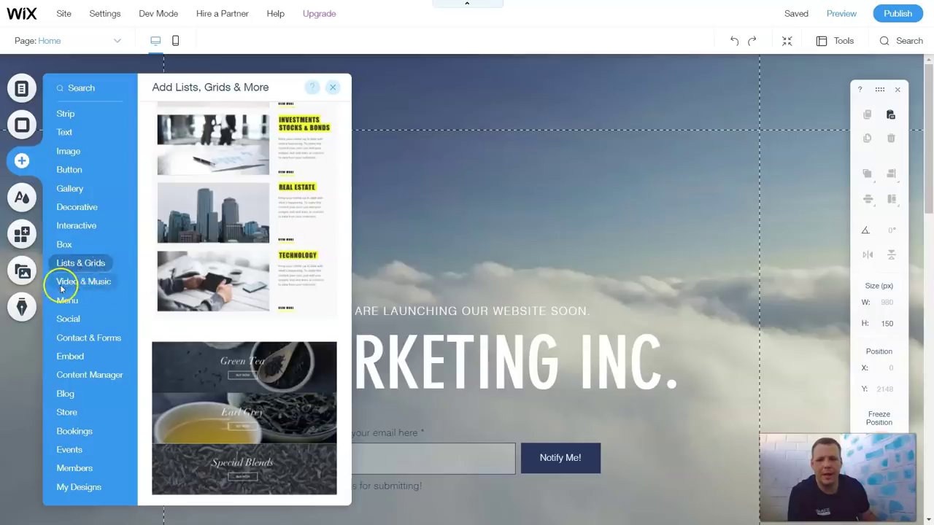
{"action": "left_click", "coordinate": [84, 283]}
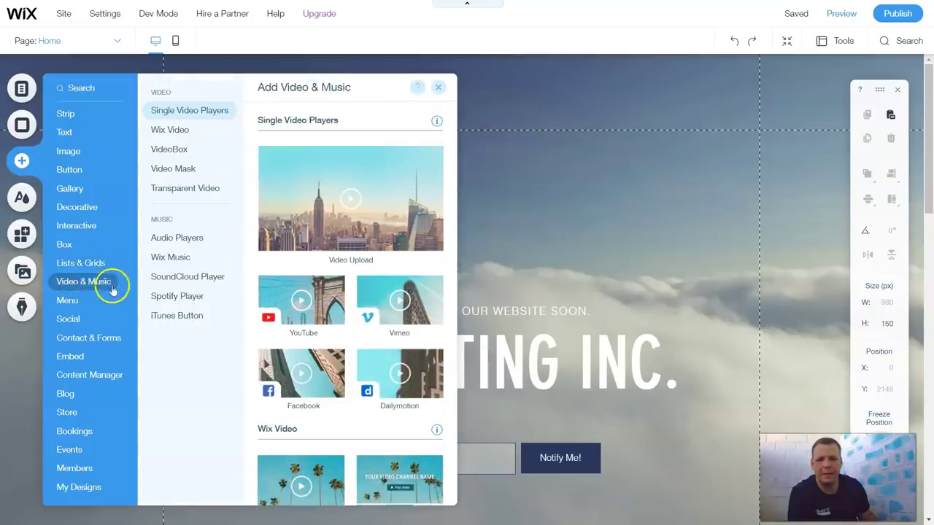
{"action": "left_click", "coordinate": [178, 132]}
Step: Browse VideoBox, Video Mask and Transparent Video, then drag a Video Upload player onto the page
{"action": "left_click", "coordinate": [176, 150]}
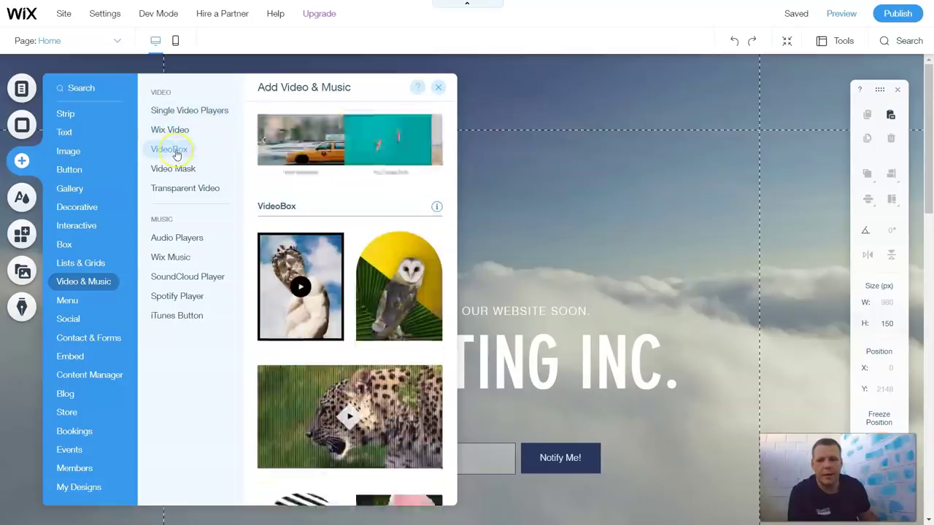
{"action": "left_click", "coordinate": [179, 172]}
{"action": "left_click", "coordinate": [179, 191]}
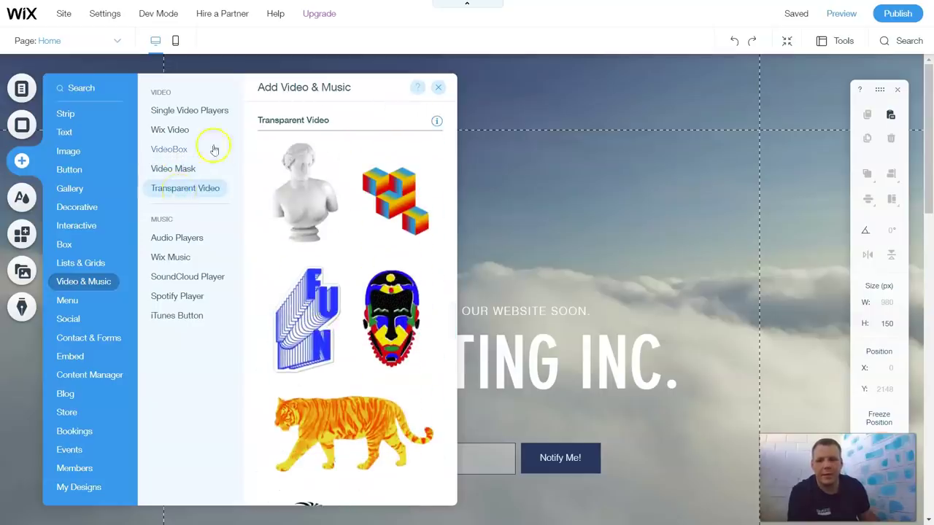
{"action": "left_click", "coordinate": [201, 114]}
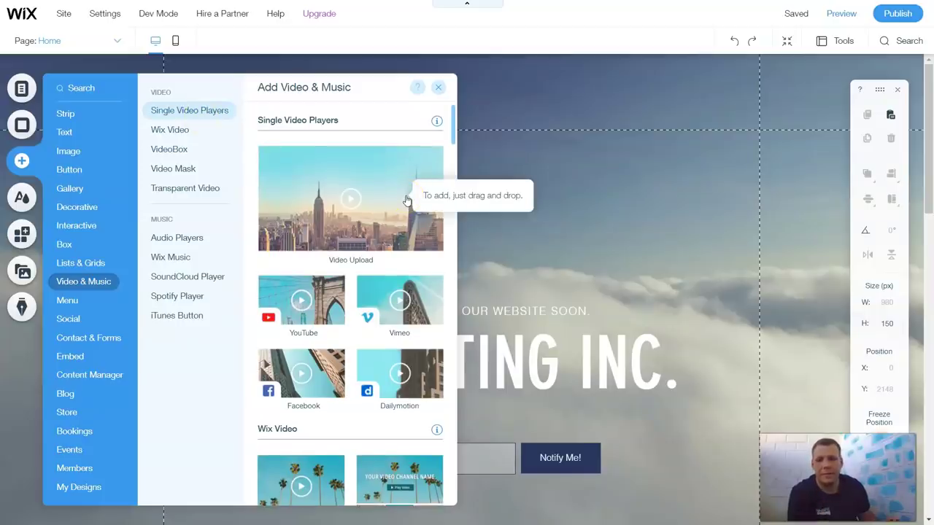
{"action": "left_click_drag", "start_coordinate": [407, 200], "coordinate": [496, 211]}
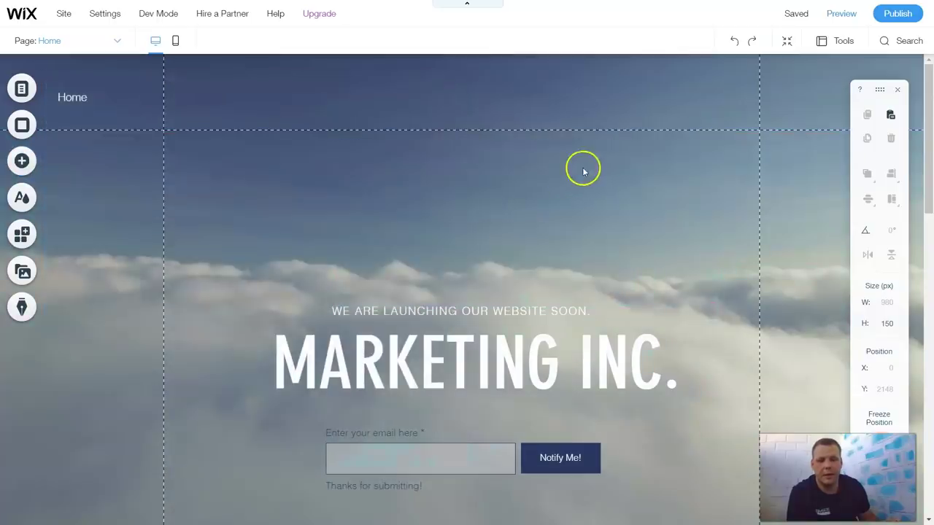
Step: Move the city video player below the email signup form, to about X 221, Y 801
{"action": "scroll", "coordinate": [579, 167], "scroll_direction": "down", "scroll_amount": 3}
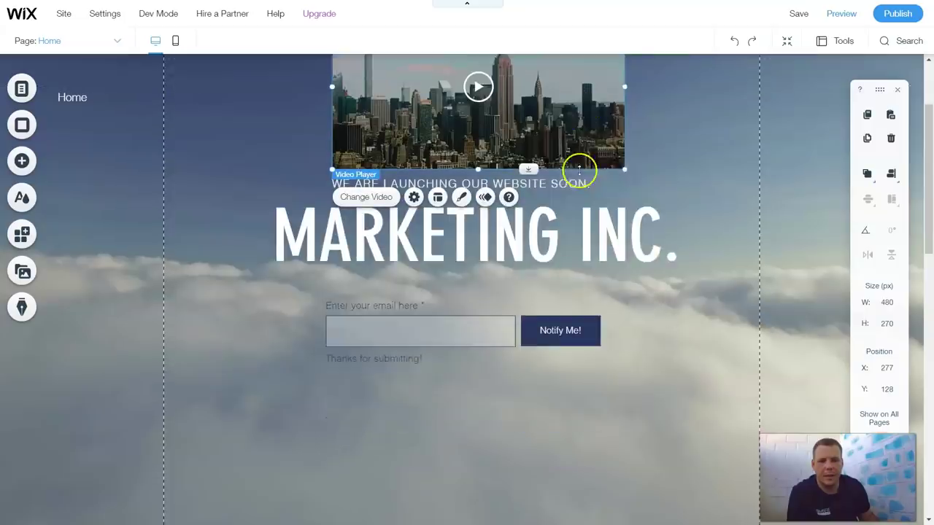
{"action": "left_click_drag", "start_coordinate": [537, 67], "coordinate": [487, 504]}
{"action": "scroll", "coordinate": [639, 321], "scroll_direction": "down", "scroll_amount": 2}
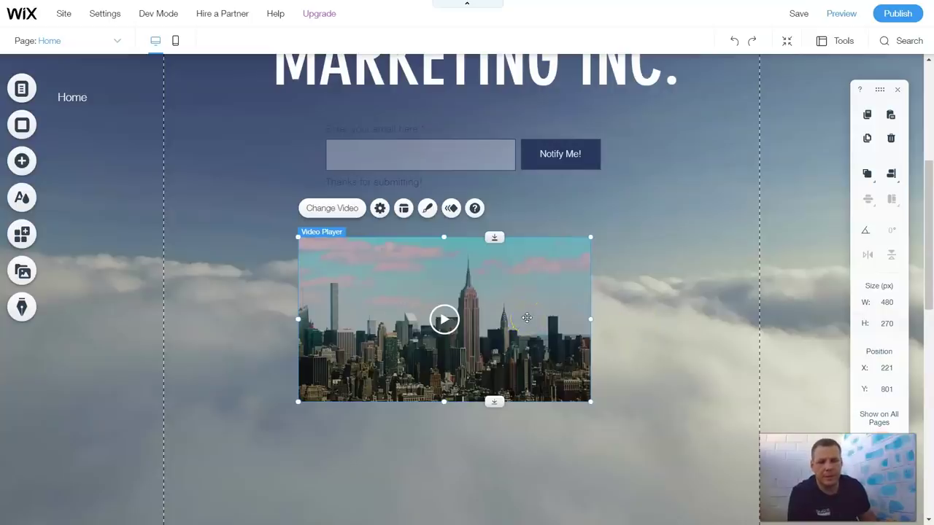
{"action": "left_click", "coordinate": [526, 314]}
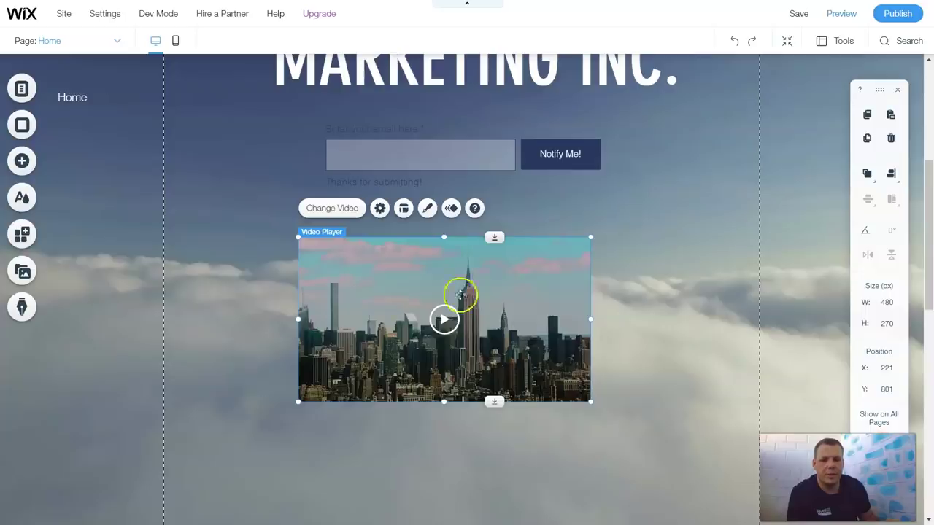
Step: From the player's settings, choose to change its video by uploading media from the computer
{"action": "left_click", "coordinate": [334, 210]}
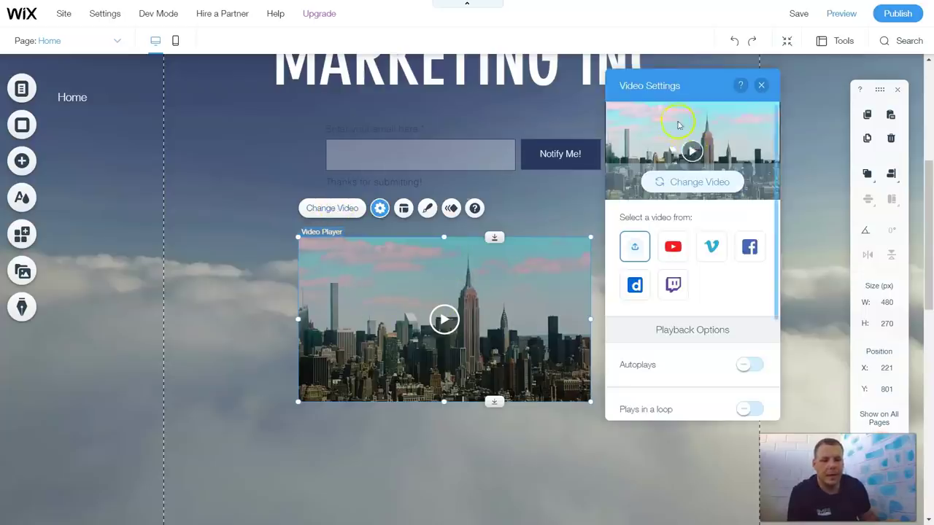
{"action": "left_click", "coordinate": [679, 183]}
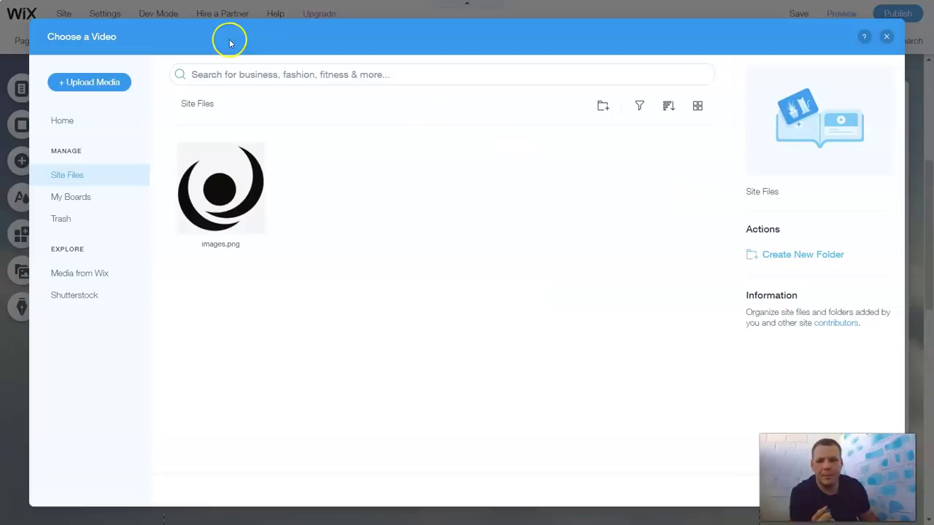
{"action": "left_click", "coordinate": [89, 81]}
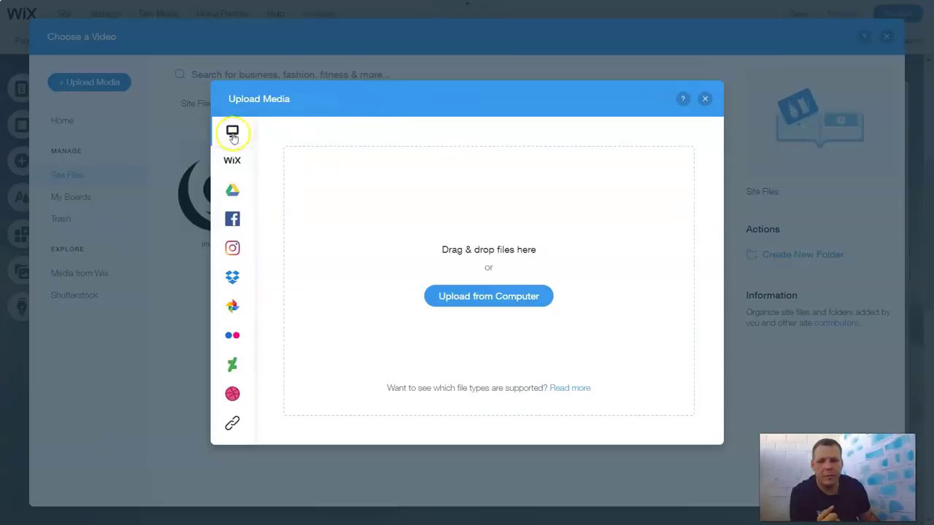
{"action": "mouse_move", "coordinate": [233, 137]}
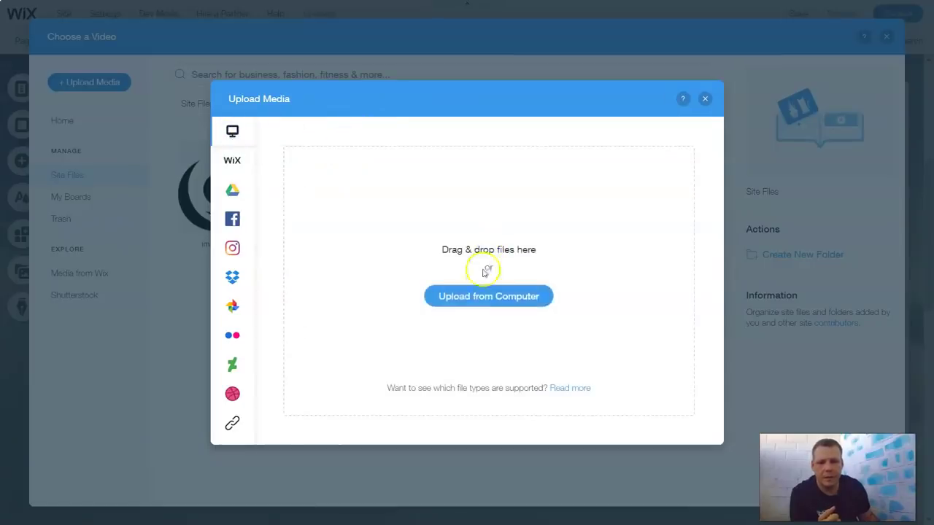
{"action": "left_click", "coordinate": [477, 296]}
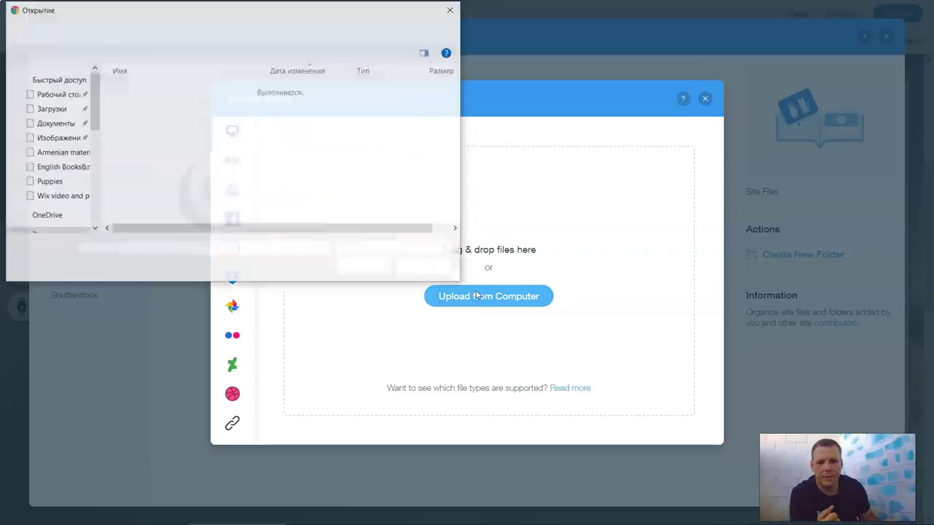
Step: Upload Galaxy_With_Customization.mp4 from the Wix video and pictures folder, then cancel the upload
{"action": "left_click", "coordinate": [68, 197]}
{"action": "double_click", "coordinate": [179, 89]}
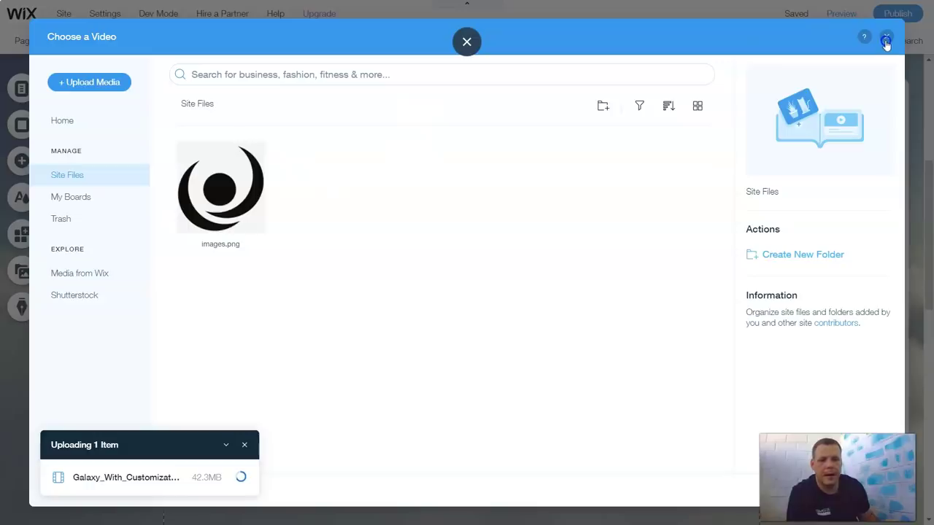
{"action": "left_click", "coordinate": [249, 447]}
{"action": "left_click", "coordinate": [608, 302]}
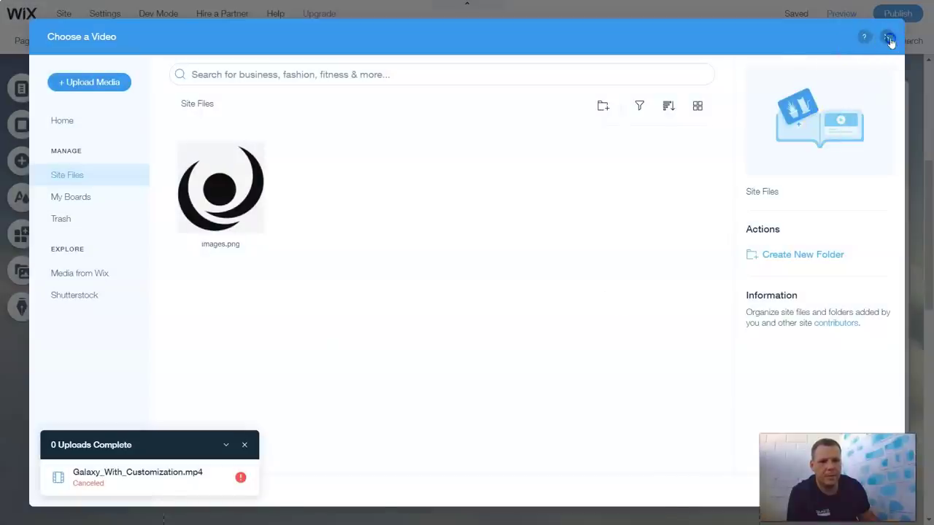
Step: Close the video chooser and switch on Autoplays and Plays in a loop in Video Settings
{"action": "left_click", "coordinate": [887, 36]}
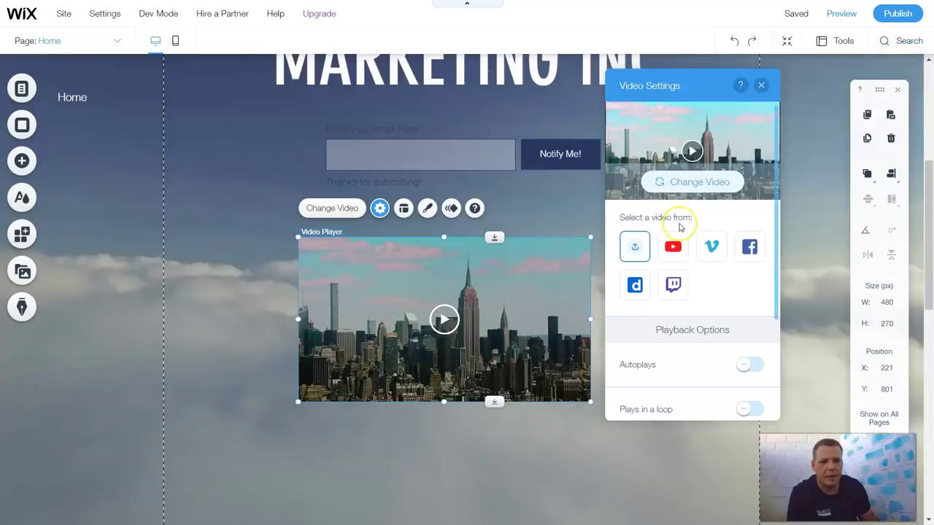
{"action": "left_click", "coordinate": [632, 250]}
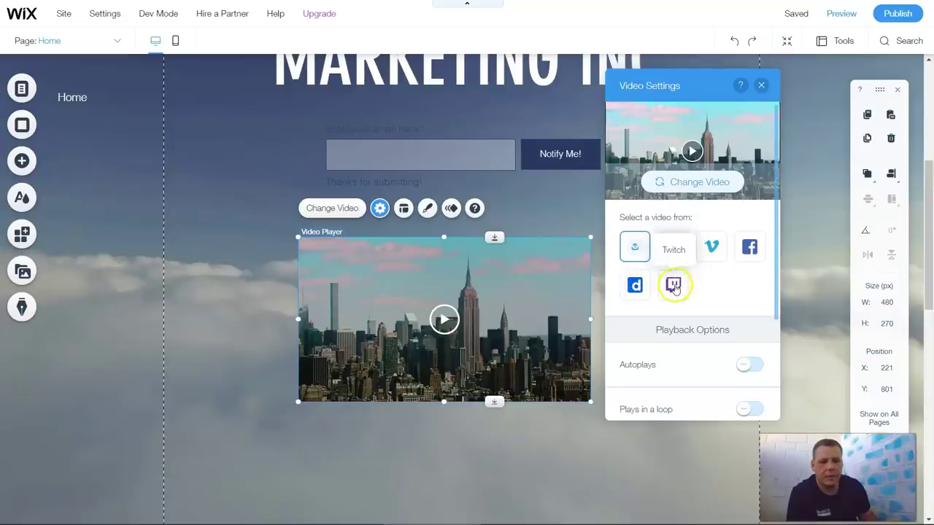
{"action": "scroll", "coordinate": [673, 283], "scroll_direction": "down", "scroll_amount": 2}
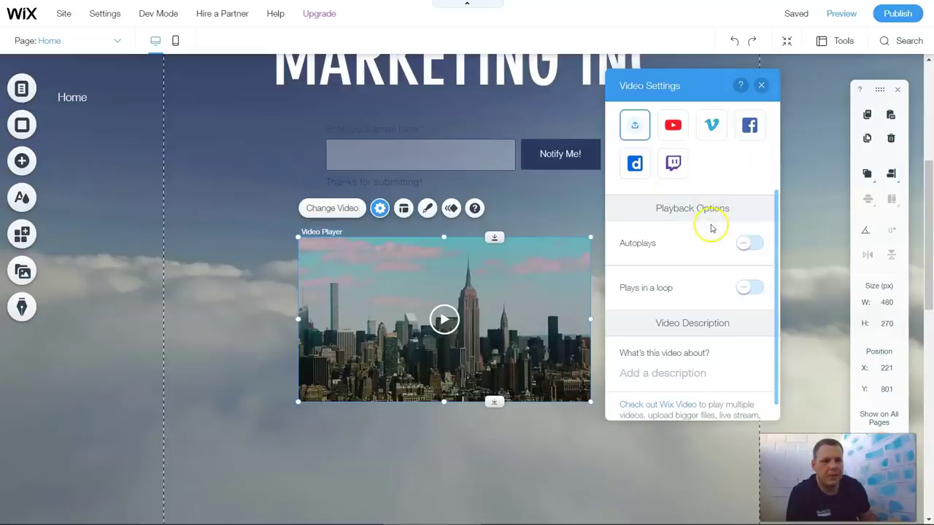
{"action": "scroll", "coordinate": [711, 231], "scroll_direction": "down", "scroll_amount": 1}
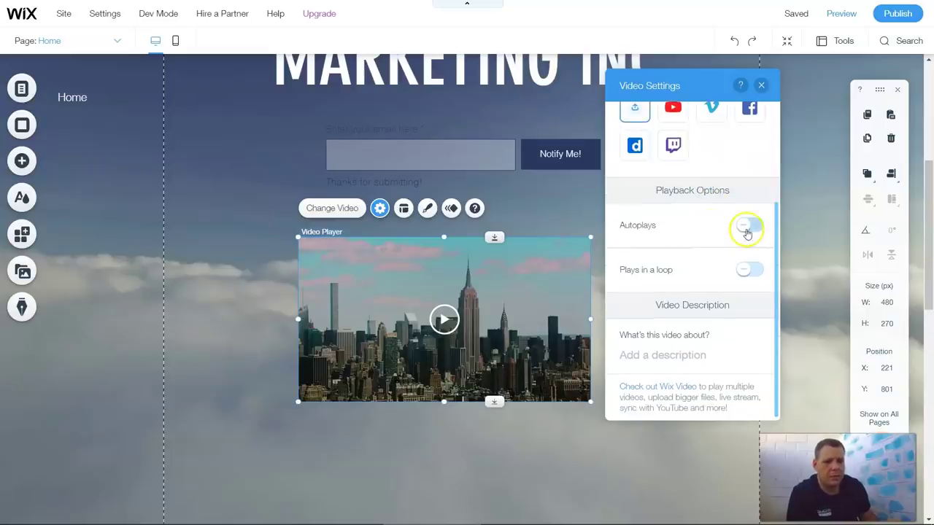
{"action": "left_click", "coordinate": [748, 226]}
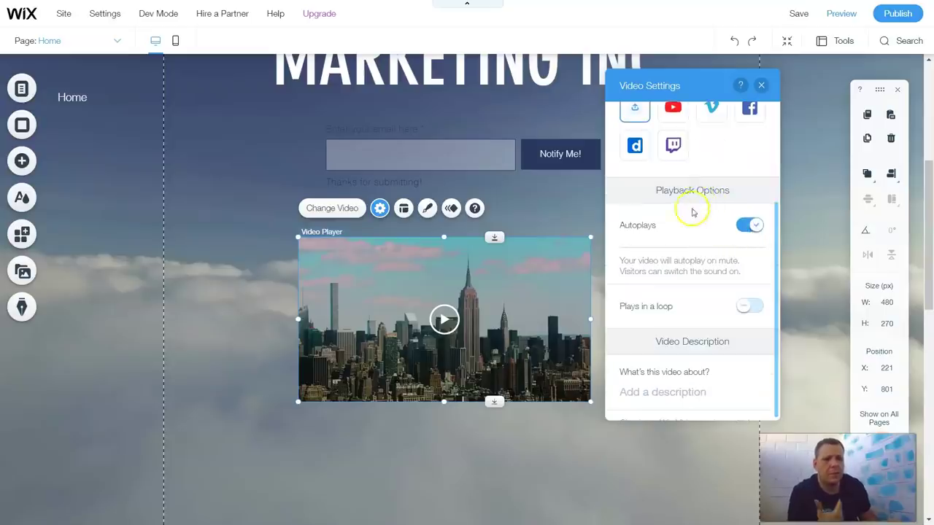
{"action": "scroll", "coordinate": [685, 279], "scroll_direction": "down", "scroll_amount": 2}
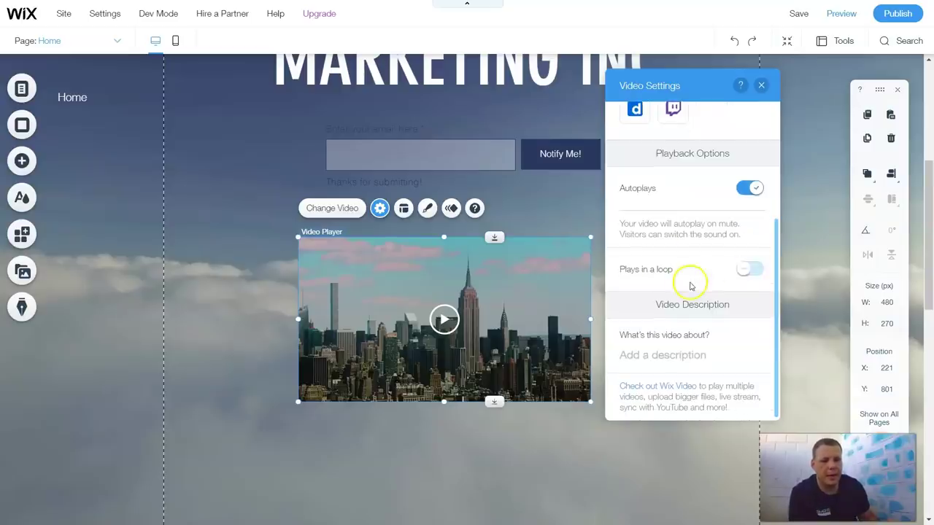
{"action": "left_click", "coordinate": [746, 269]}
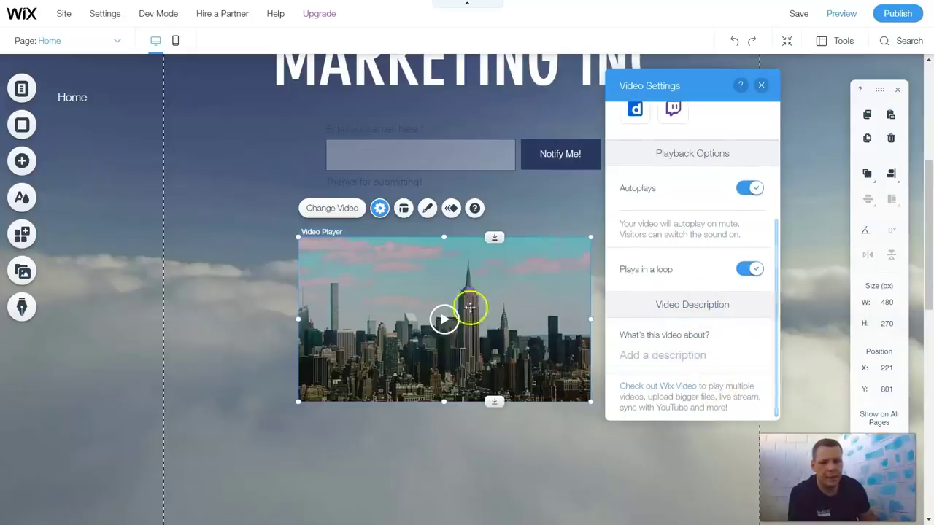
{"action": "left_click", "coordinate": [379, 210]}
{"action": "left_click", "coordinate": [379, 210]}
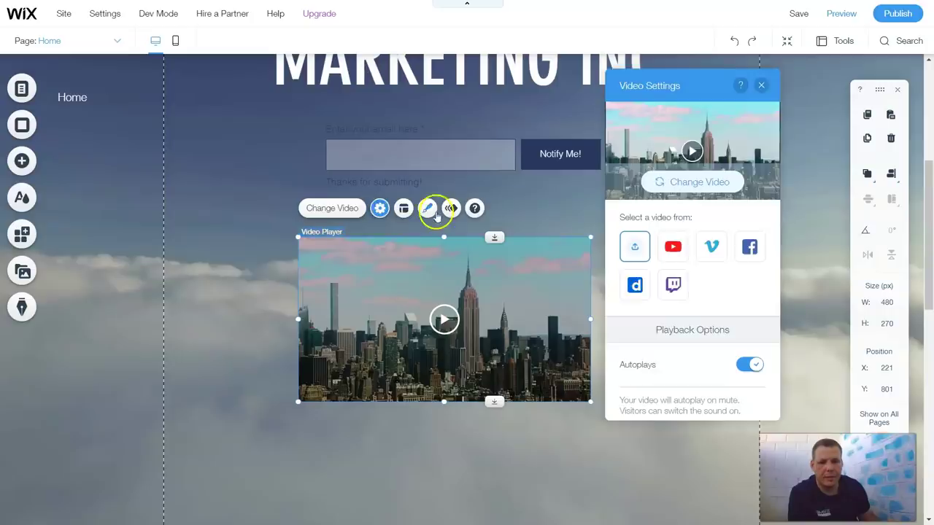
Step: In Video Layout, show a title over the video and clear its default text
{"action": "left_click", "coordinate": [403, 209]}
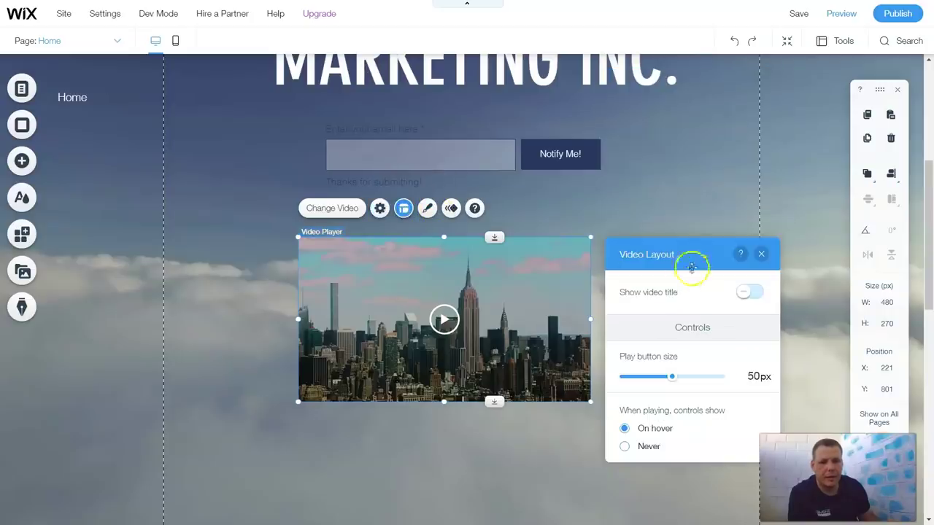
{"action": "left_click", "coordinate": [741, 295]}
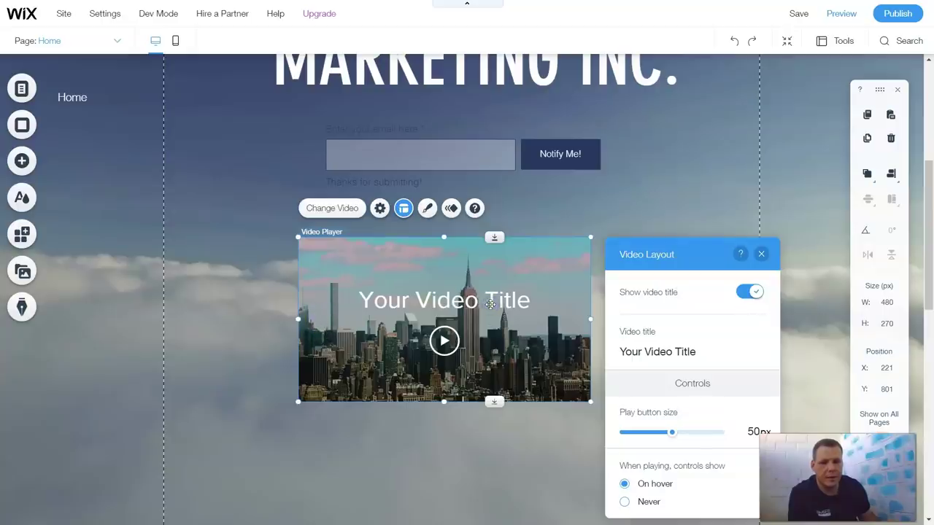
{"action": "left_click", "coordinate": [635, 351]}
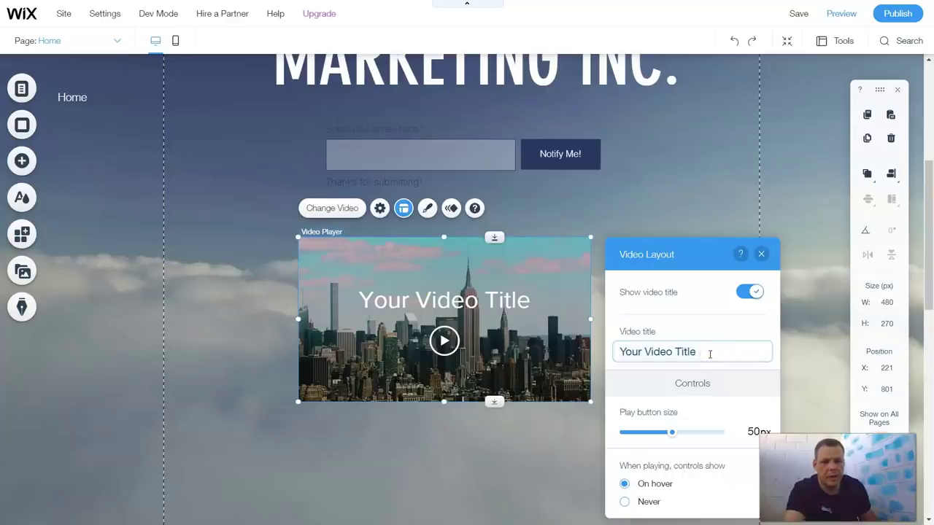
{"action": "key", "text": "BackSpace"}
{"action": "key", "text": "BackSpace"}
{"action": "key", "text": "BackSpace"}
{"action": "key", "text": "BackSpace"}
{"action": "key", "text": "BackSpace"}
{"action": "key", "text": "BackSpace"}
{"action": "key", "text": "BackSpace"}
{"action": "key", "text": "BackSpace"}
{"action": "key", "text": "BackSpace"}
{"action": "key", "text": "BackSpace"}
{"action": "key", "text": "BackSpace"}
{"action": "key", "text": "BackSpace"}
{"action": "key", "text": "BackSpace"}
{"action": "key", "text": "BackSpace"}
{"action": "key", "text": "BackSpace"}
{"action": "key", "text": "BackSpace"}
{"action": "type", "text": "dfhfgh"}
{"action": "key", "text": "BackSpace"}
{"action": "key", "text": "BackSpace"}
{"action": "key", "text": "BackSpace"}
{"action": "key", "text": "BackSpace"}
{"action": "key", "text": "BackSpace"}
{"action": "key", "text": "BackSpace"}
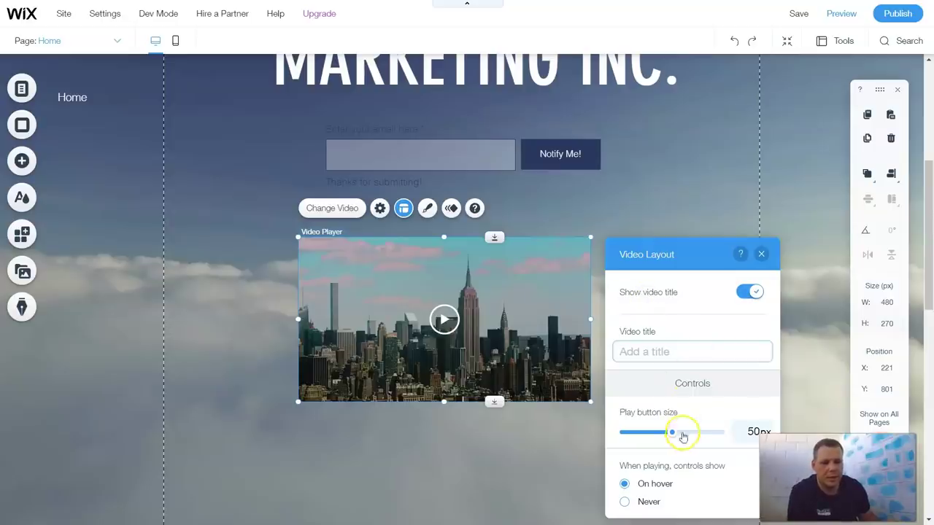
Step: Set the play button size to 66px, keeping controls shown on hover
{"action": "mouse_move", "coordinate": [681, 433]}
{"action": "left_mouse_down"}
{"action": "mouse_move", "coordinate": [714, 433]}
{"action": "mouse_move", "coordinate": [689, 438]}
{"action": "left_mouse_up"}
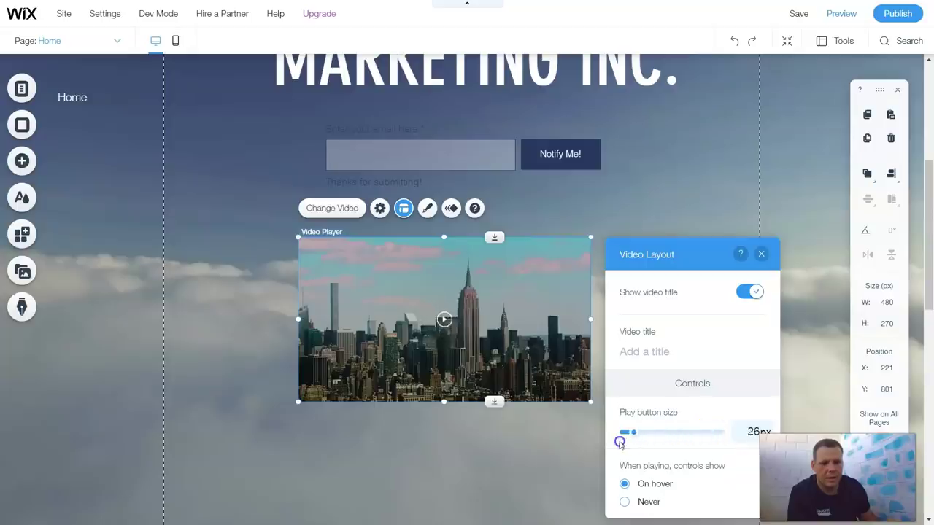
{"action": "left_click_drag", "start_coordinate": [619, 442], "coordinate": [644, 439]}
{"action": "left_click_drag", "start_coordinate": [720, 431], "coordinate": [698, 432]}
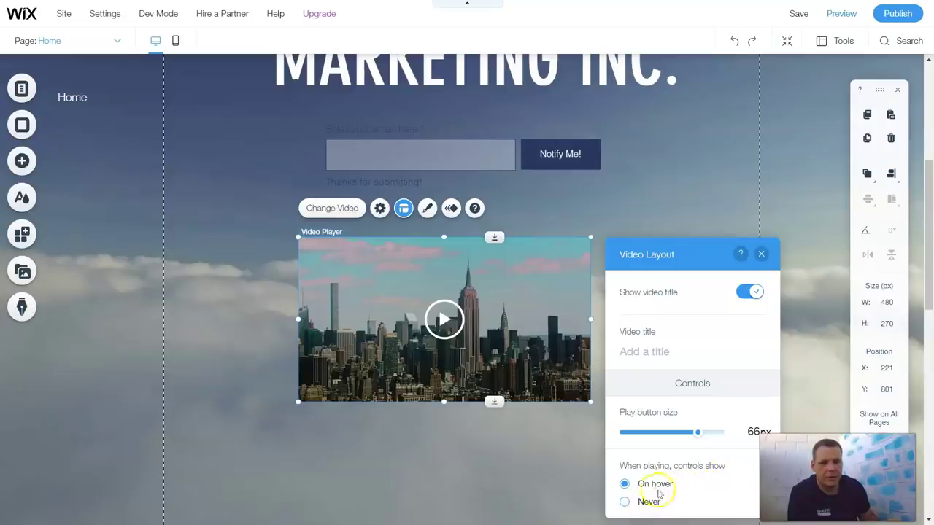
{"action": "left_click", "coordinate": [627, 504]}
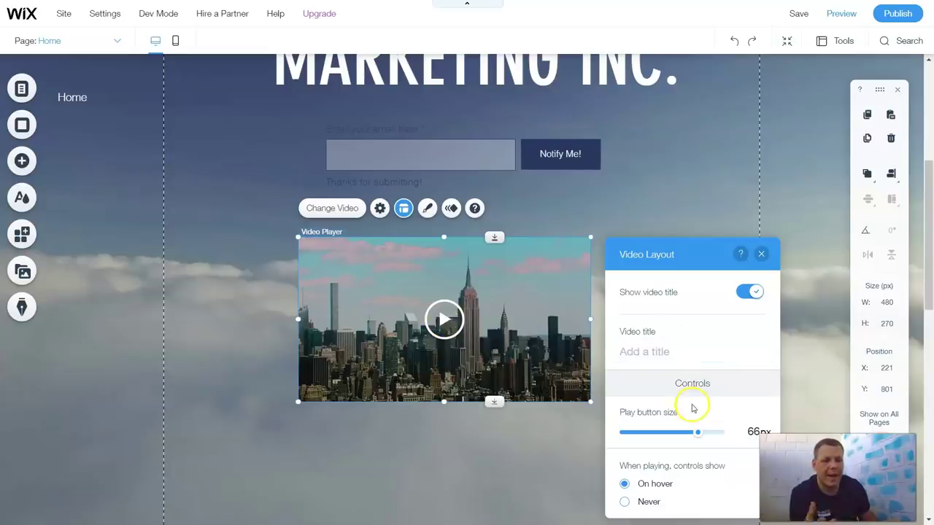
Step: In the player's Design settings, lower the video overlay opacity
{"action": "left_click", "coordinate": [761, 254]}
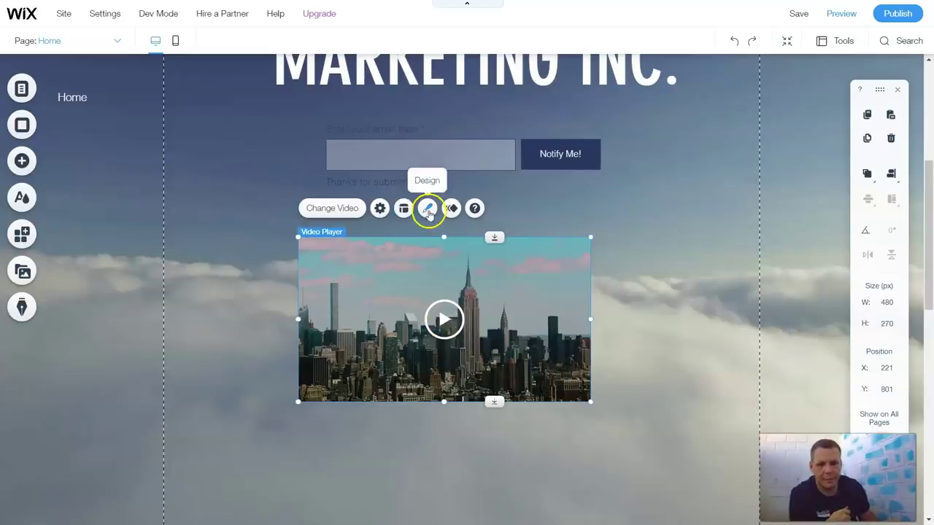
{"action": "left_click", "coordinate": [428, 210]}
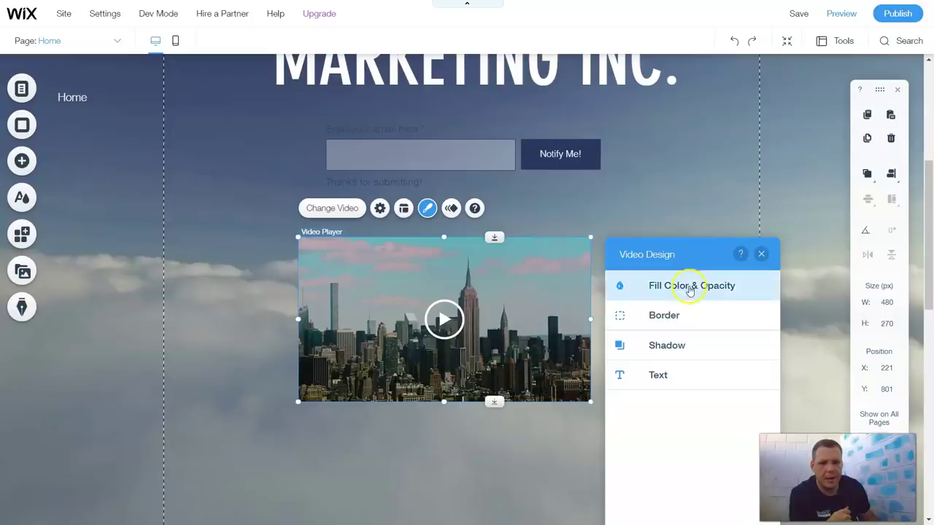
{"action": "left_click", "coordinate": [692, 289]}
{"action": "left_click", "coordinate": [680, 342]}
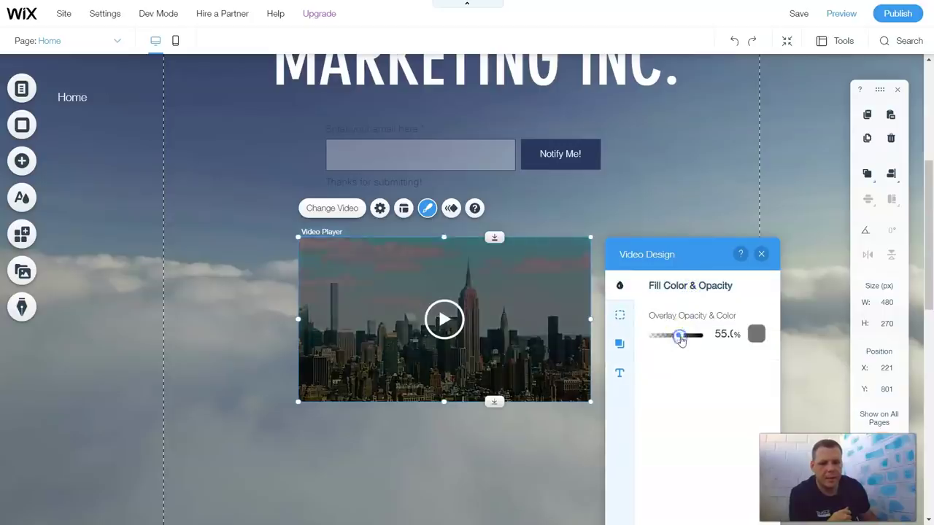
{"action": "left_click_drag", "start_coordinate": [691, 339], "coordinate": [665, 340]}
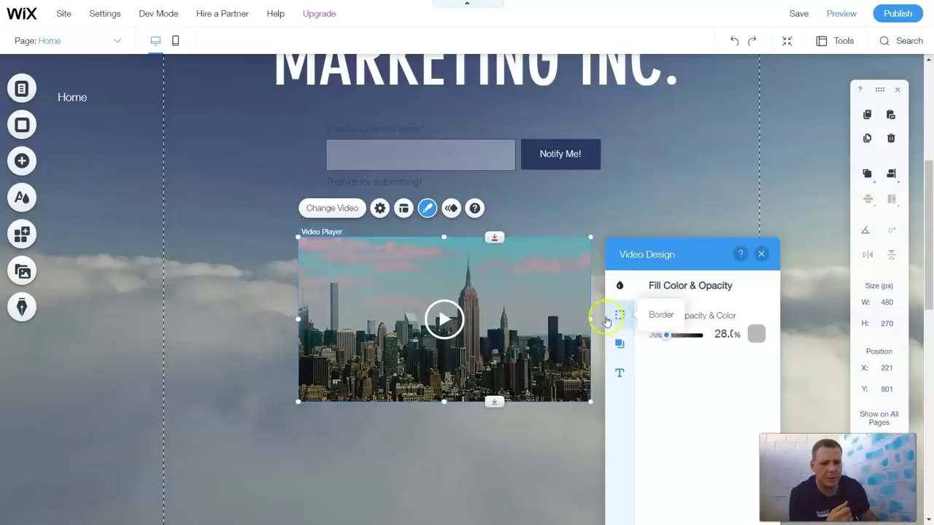
Step: Give the video a dark purple border at 90% opacity and 14 px width
{"action": "left_click", "coordinate": [617, 316]}
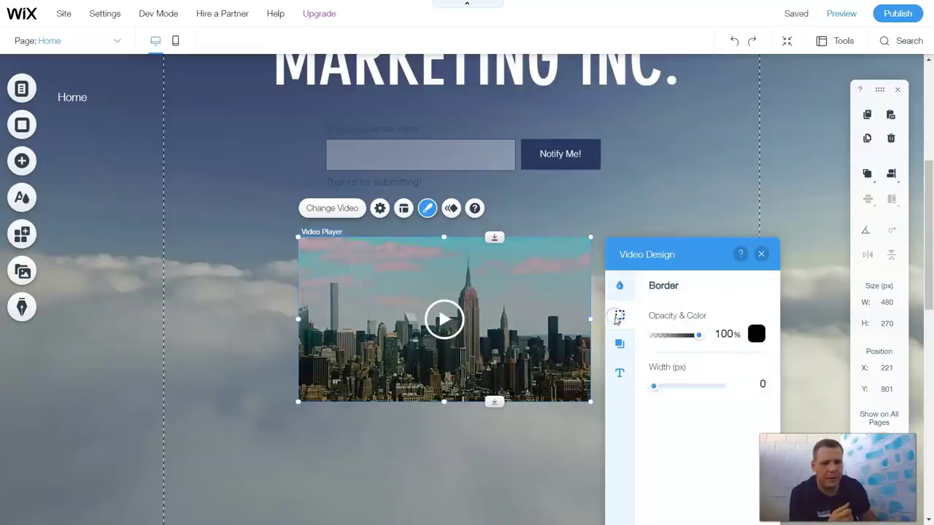
{"action": "left_click", "coordinate": [673, 335]}
{"action": "left_click", "coordinate": [756, 334]}
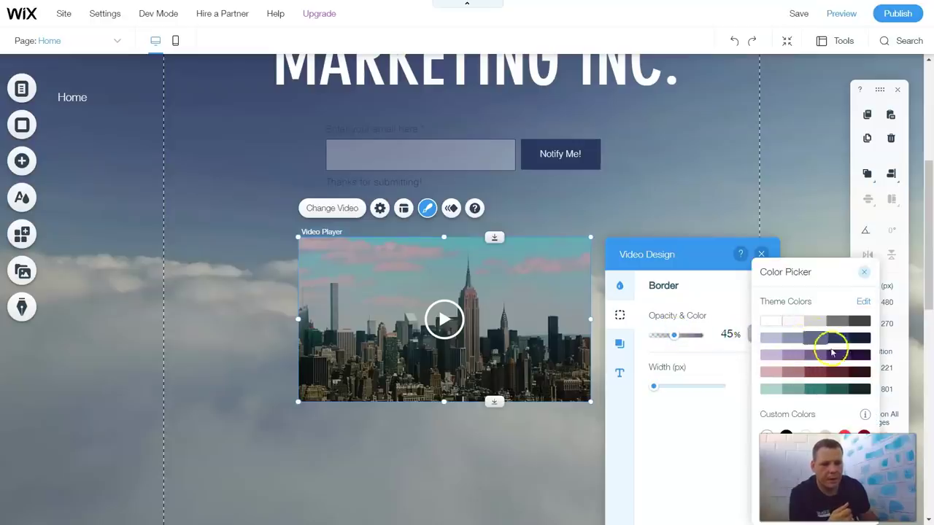
{"action": "left_click", "coordinate": [837, 356]}
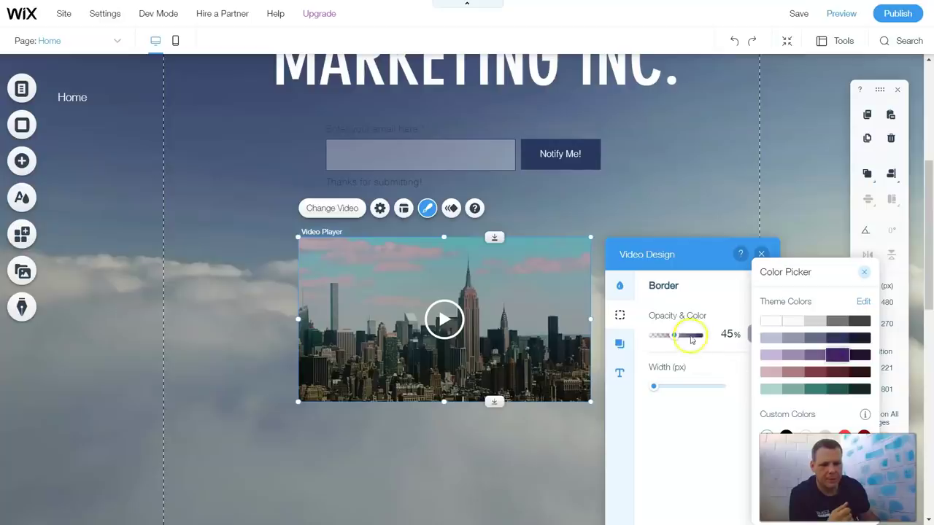
{"action": "left_click", "coordinate": [690, 337]}
{"action": "left_click", "coordinate": [695, 335]}
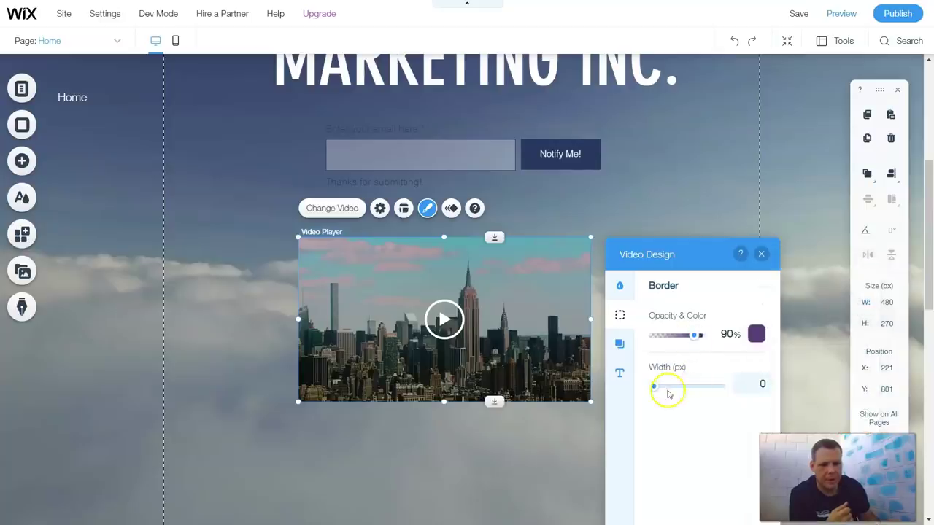
{"action": "left_click_drag", "start_coordinate": [687, 389], "coordinate": [723, 386]}
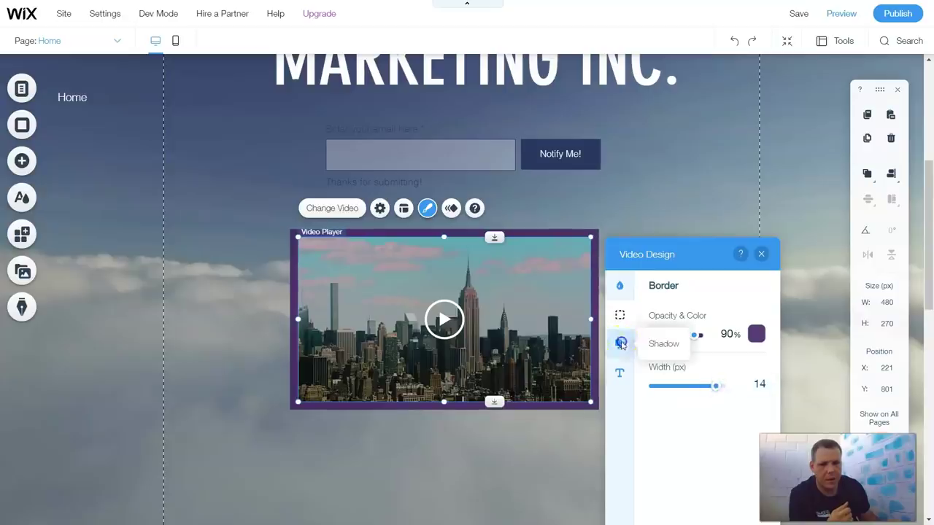
Step: Turn on a drop shadow with 24px size, about 27 blur and adjusted direction
{"action": "left_click", "coordinate": [620, 343]}
{"action": "left_click", "coordinate": [745, 329]}
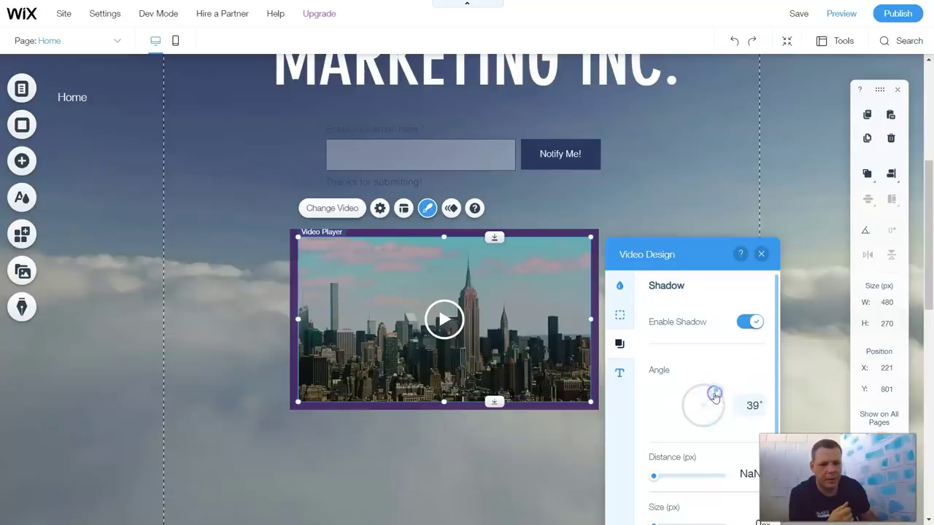
{"action": "scroll", "coordinate": [694, 358], "scroll_direction": "down", "scroll_amount": 2}
{"action": "left_click_drag", "start_coordinate": [663, 377], "coordinate": [681, 379]}
{"action": "left_click", "coordinate": [686, 427]}
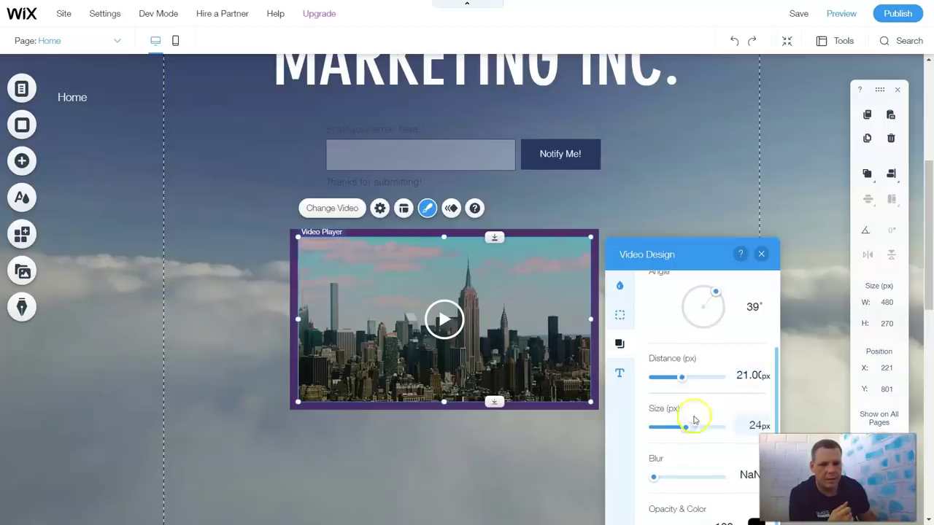
{"action": "left_click", "coordinate": [691, 478]}
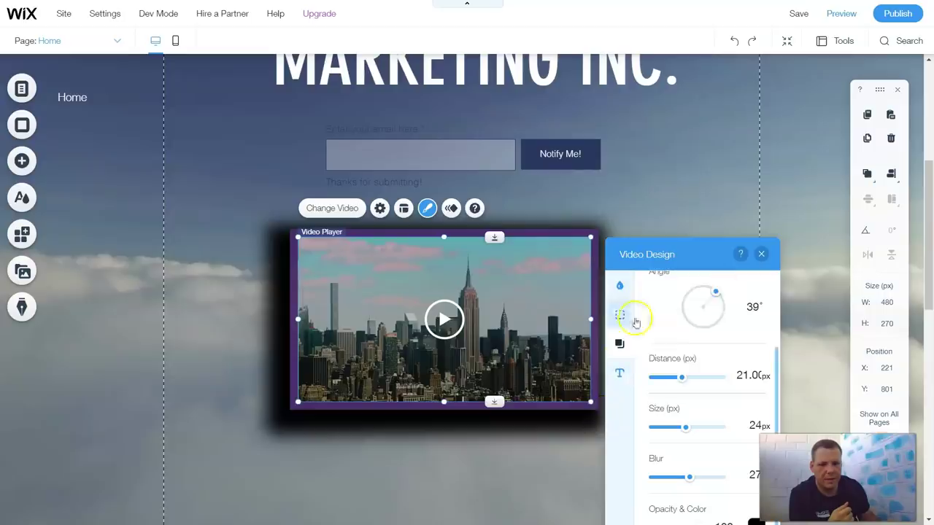
{"action": "mouse_move", "coordinate": [713, 298]}
{"action": "left_mouse_down"}
{"action": "mouse_move", "coordinate": [671, 319]}
{"action": "mouse_move", "coordinate": [654, 307]}
{"action": "mouse_move", "coordinate": [700, 284]}
{"action": "mouse_move", "coordinate": [715, 291]}
{"action": "mouse_move", "coordinate": [706, 328]}
{"action": "mouse_move", "coordinate": [682, 310]}
{"action": "mouse_move", "coordinate": [704, 296]}
{"action": "left_mouse_up"}
Step: Colour the title and play button teal and set the title font to Stencil
{"action": "left_click", "coordinate": [622, 375]}
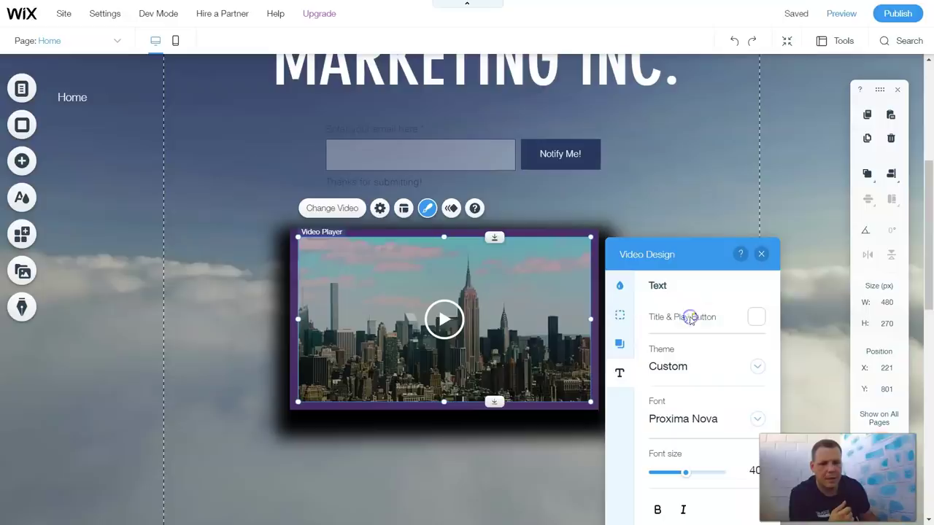
{"action": "left_click", "coordinate": [754, 321]}
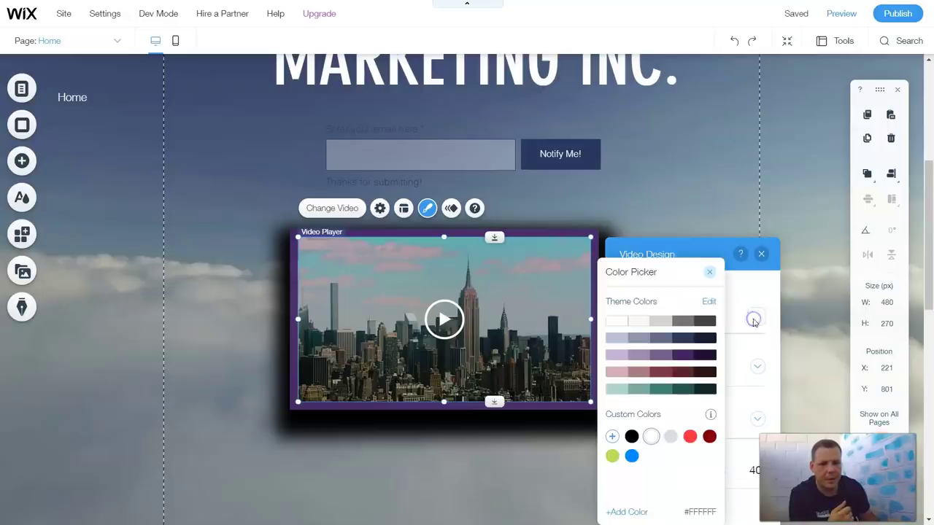
{"action": "left_click", "coordinate": [677, 357]}
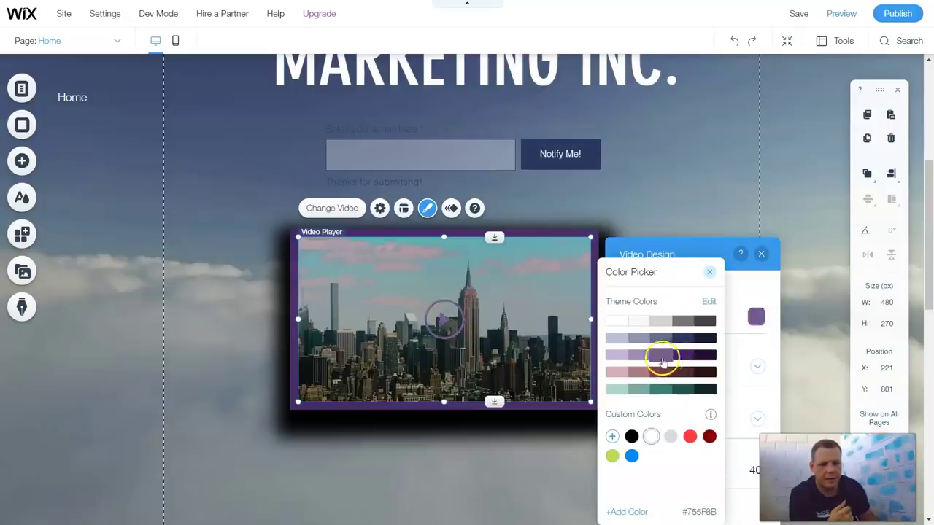
{"action": "left_click", "coordinate": [658, 391]}
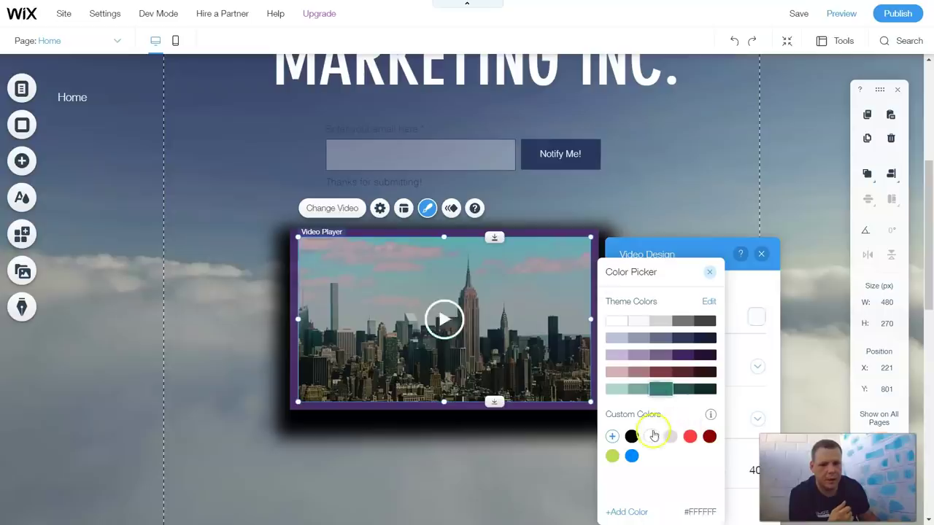
{"action": "left_click", "coordinate": [630, 506]}
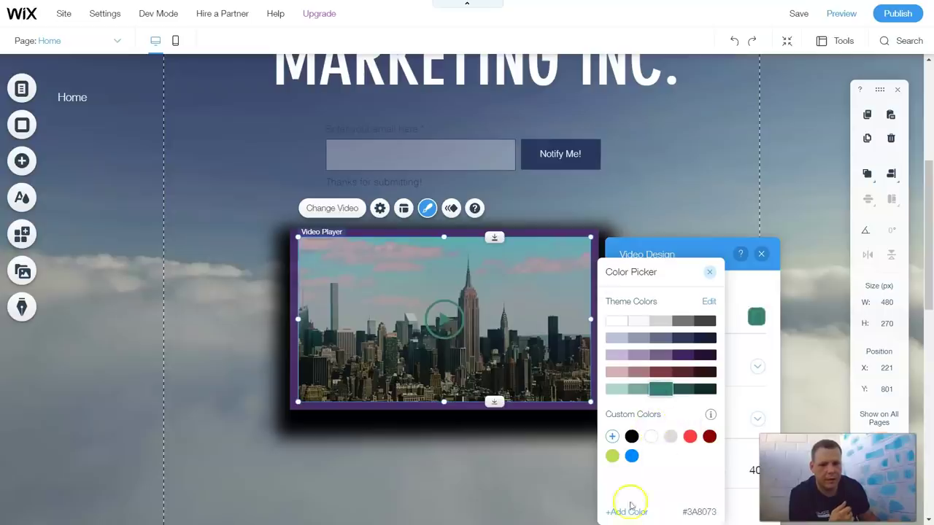
{"action": "left_click", "coordinate": [710, 274]}
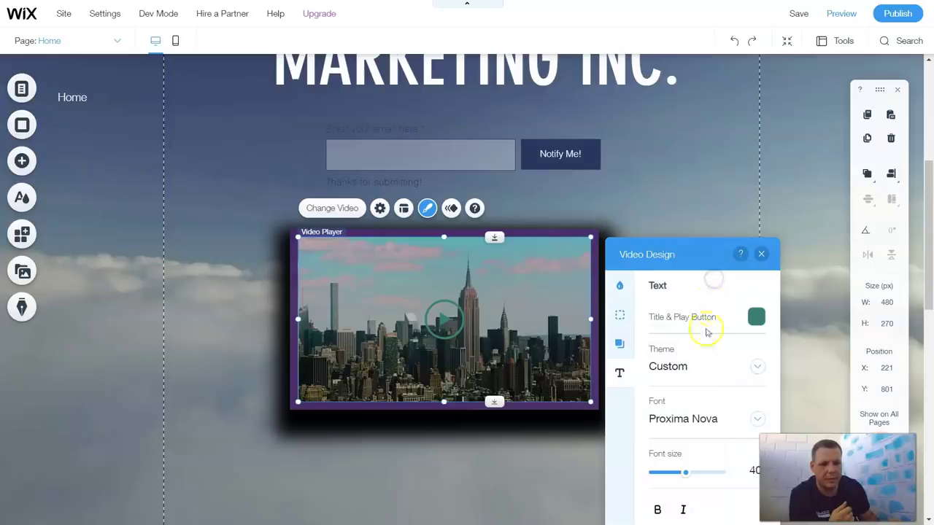
{"action": "left_click", "coordinate": [686, 426]}
{"action": "left_click", "coordinate": [678, 369]}
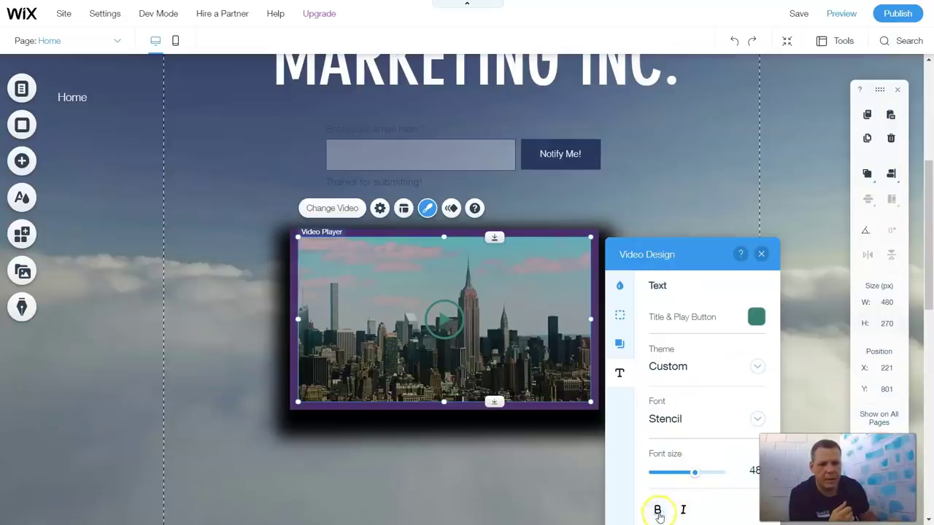
{"action": "left_click", "coordinate": [761, 253]}
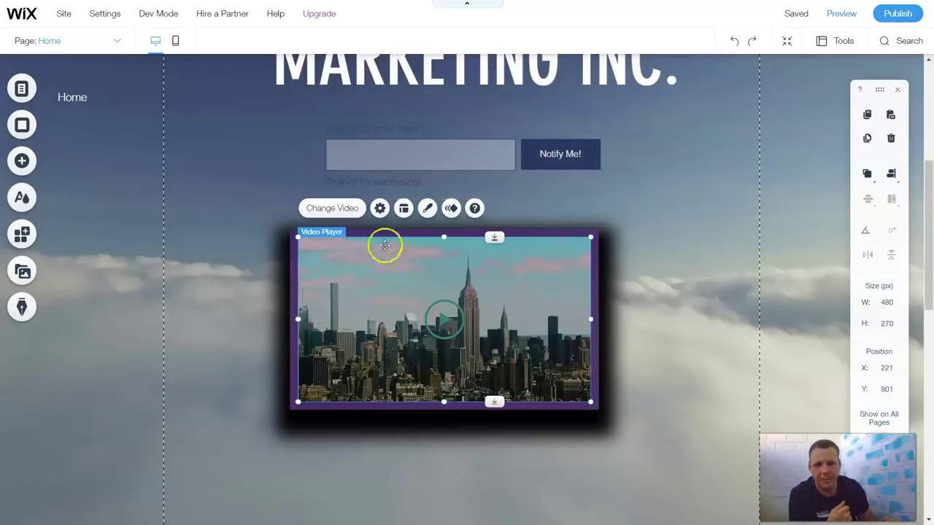
Step: Apply the Bounce-In animation to the city video player
{"action": "left_click", "coordinate": [451, 208]}
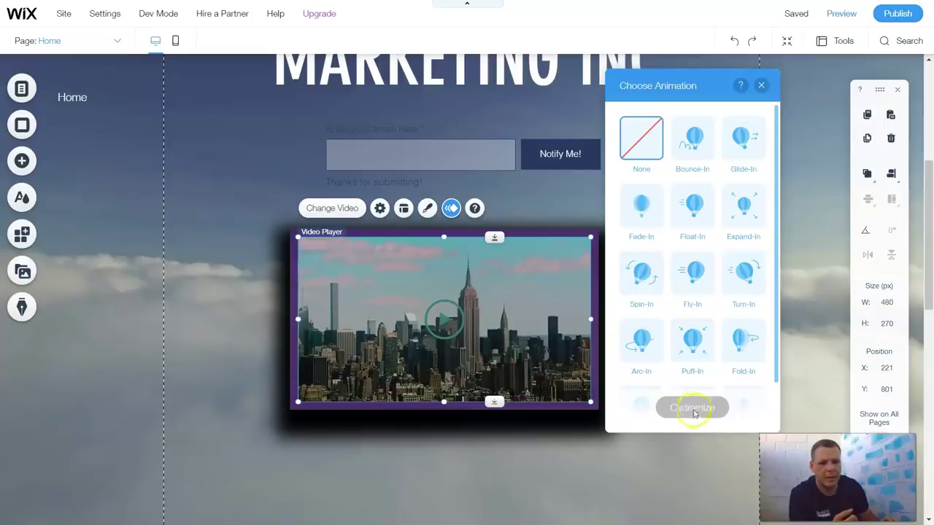
{"action": "left_click", "coordinate": [705, 162]}
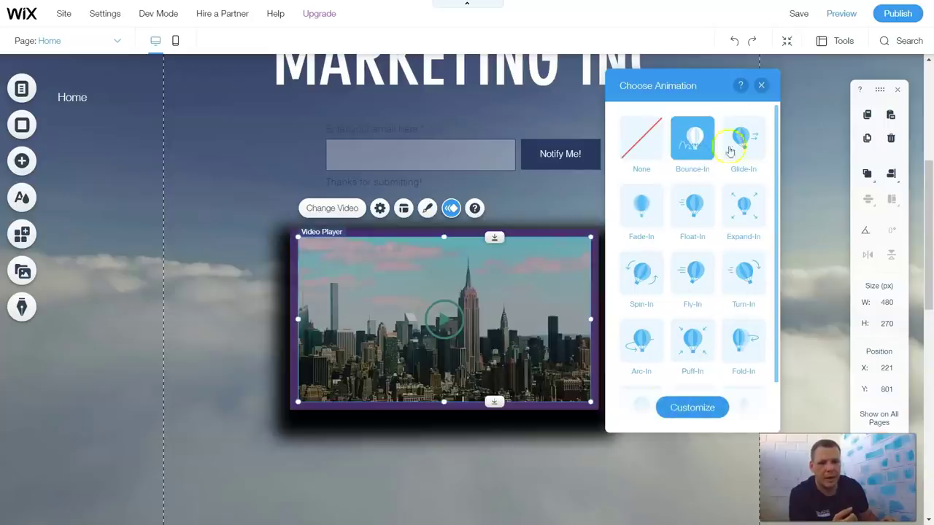
{"action": "left_click", "coordinate": [760, 86]}
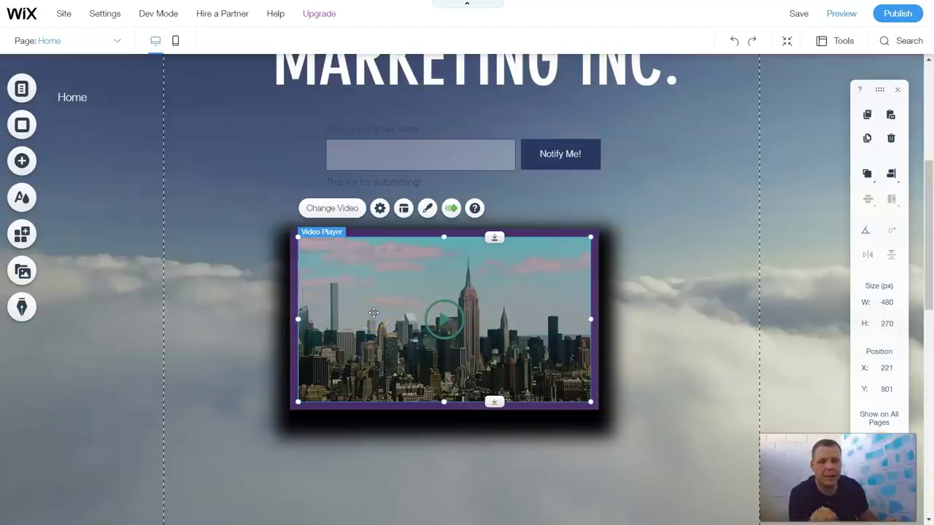
Step: Delete the city video player from the page
{"action": "right_click", "coordinate": [511, 296]}
{"action": "left_click", "coordinate": [553, 369]}
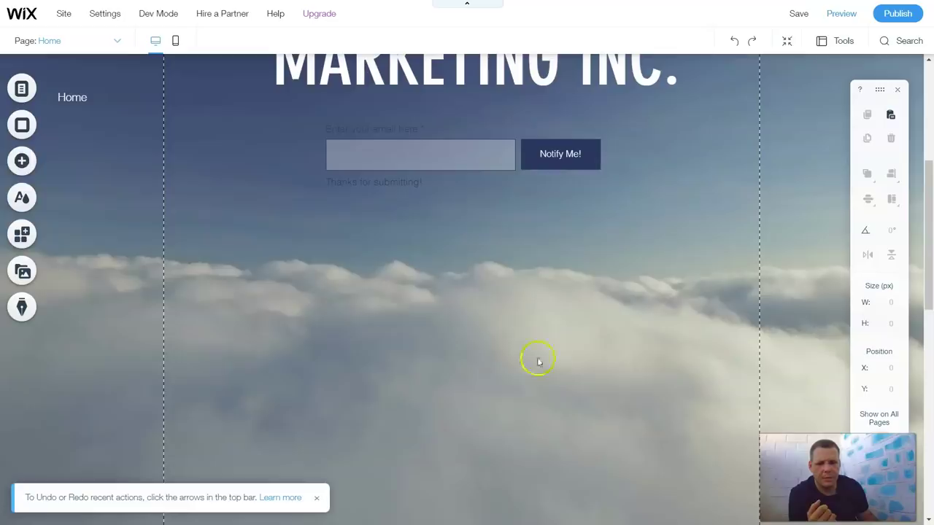
{"action": "left_click", "coordinate": [21, 161]}
Step: Browse the Classic, Strip and Grid Wix Video layouts, placing a Wix Video element on the page
{"action": "left_click", "coordinate": [168, 129]}
{"action": "left_click", "coordinate": [400, 170]}
{"action": "left_click", "coordinate": [369, 183]}
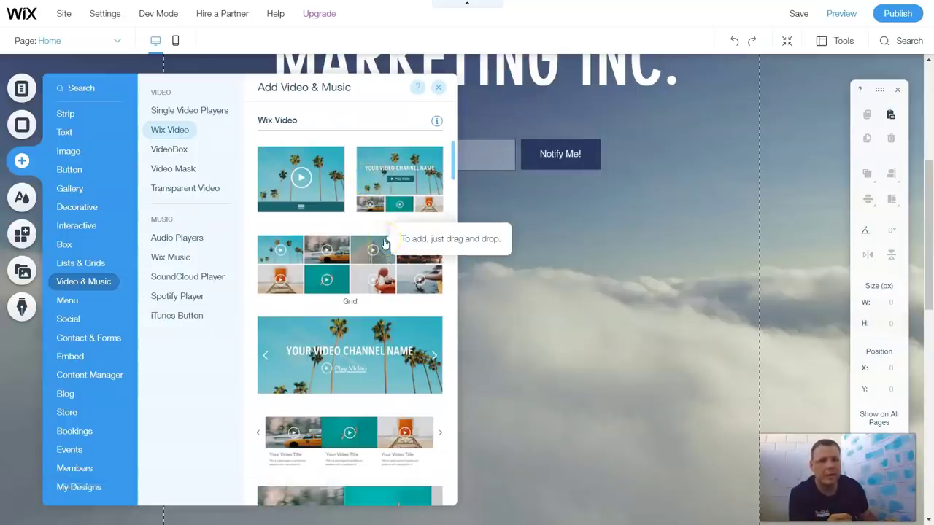
{"action": "left_click", "coordinate": [378, 181]}
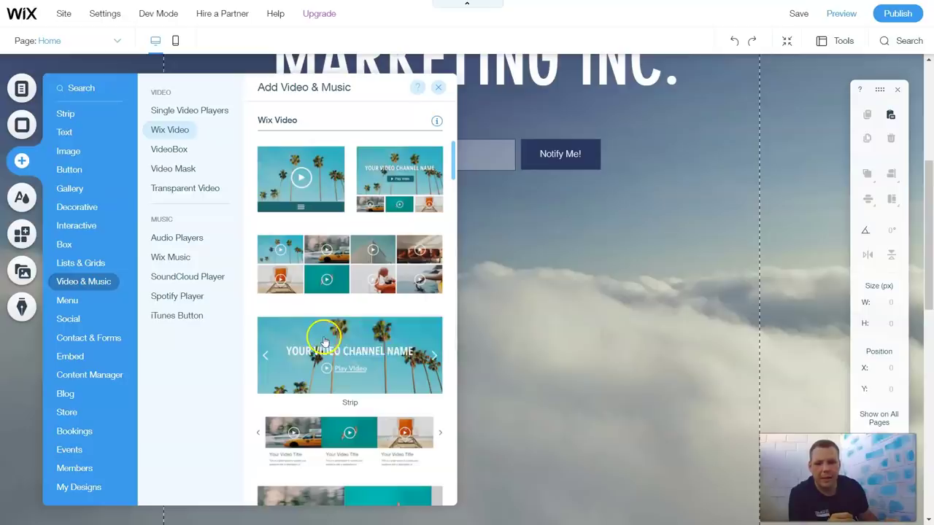
{"action": "left_click", "coordinate": [291, 340]}
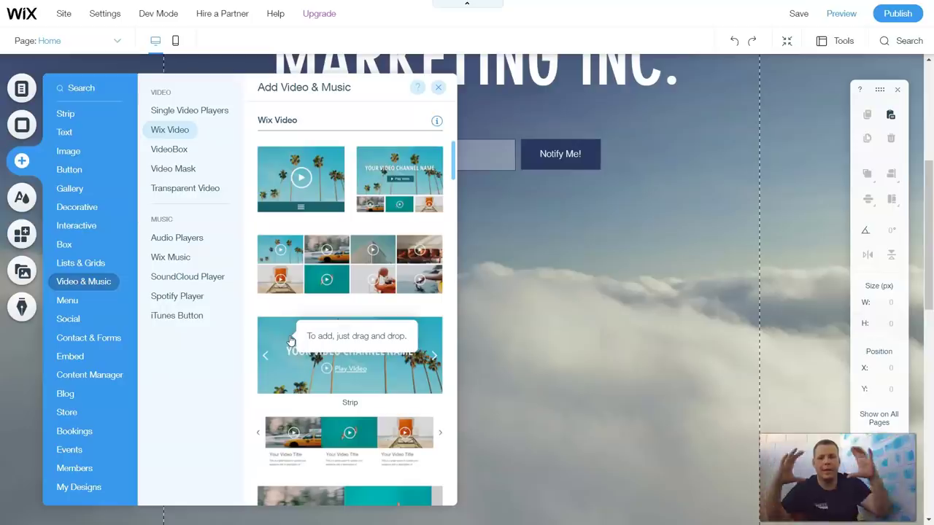
{"action": "left_click", "coordinate": [362, 293]}
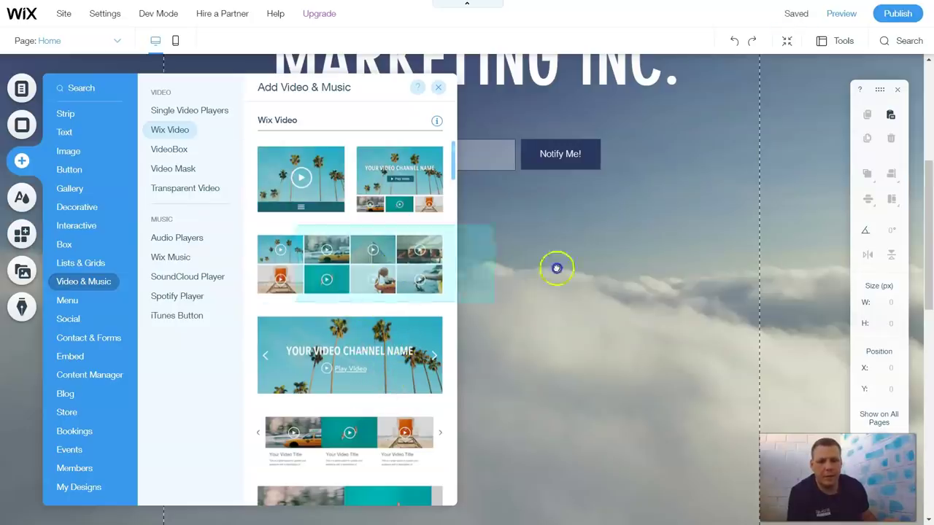
{"action": "scroll", "coordinate": [584, 270], "scroll_direction": "down", "scroll_amount": 2}
{"action": "scroll", "coordinate": [596, 271], "scroll_direction": "up", "scroll_amount": 2}
Step: Close the add panel, resize the Marketing Inc. section, and open the gallery's Manage Videos library
{"action": "scroll", "coordinate": [656, 288], "scroll_direction": "down", "scroll_amount": 2}
{"action": "left_click", "coordinate": [683, 295]}
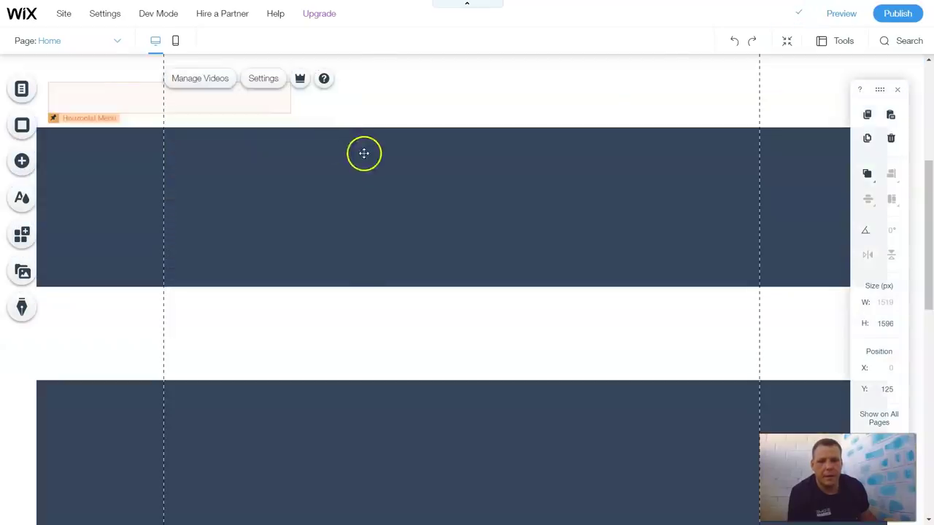
{"action": "scroll", "coordinate": [601, 283], "scroll_direction": "down", "scroll_amount": 3}
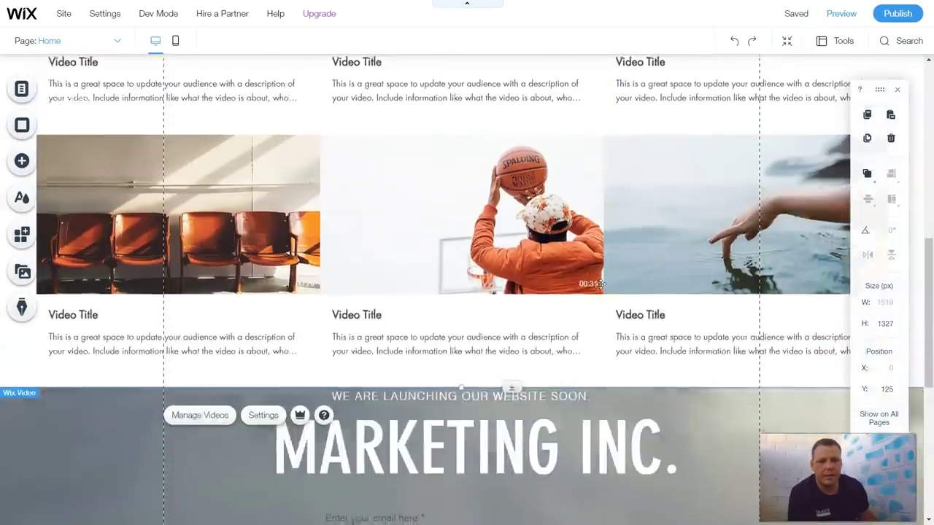
{"action": "scroll", "coordinate": [601, 283], "scroll_direction": "down", "scroll_amount": 2}
{"action": "scroll", "coordinate": [600, 283], "scroll_direction": "up", "scroll_amount": 3}
{"action": "scroll", "coordinate": [510, 350], "scroll_direction": "down", "scroll_amount": 3}
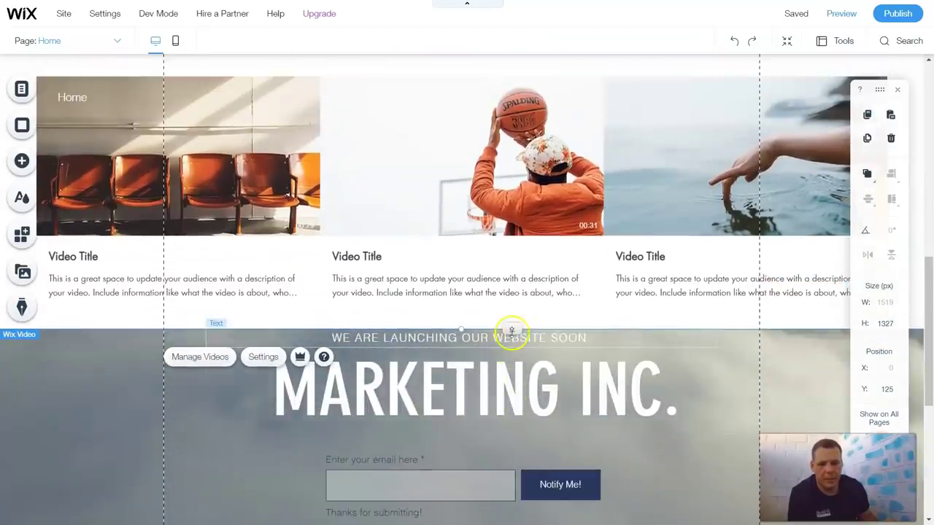
{"action": "left_click_drag", "start_coordinate": [511, 329], "coordinate": [410, 312]}
{"action": "scroll", "coordinate": [405, 312], "scroll_direction": "up", "scroll_amount": 3}
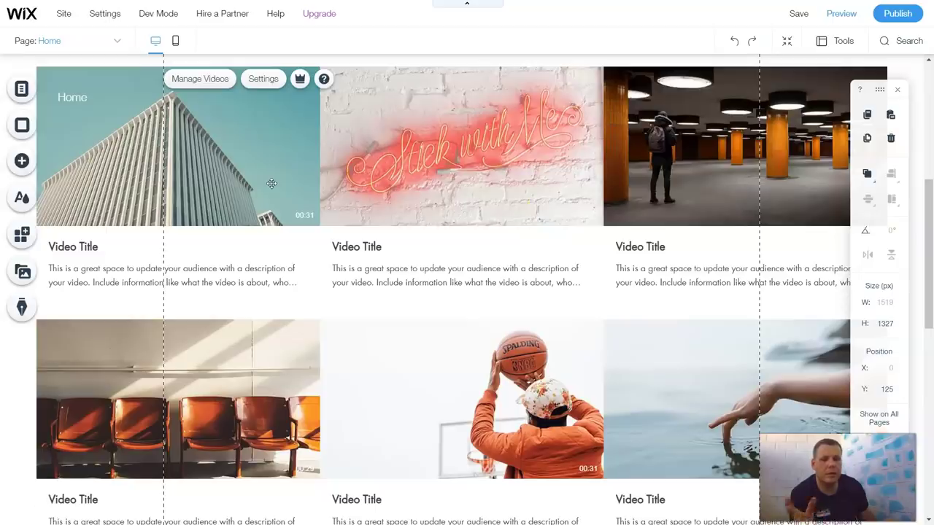
{"action": "left_click", "coordinate": [279, 168]}
{"action": "left_click", "coordinate": [284, 143]}
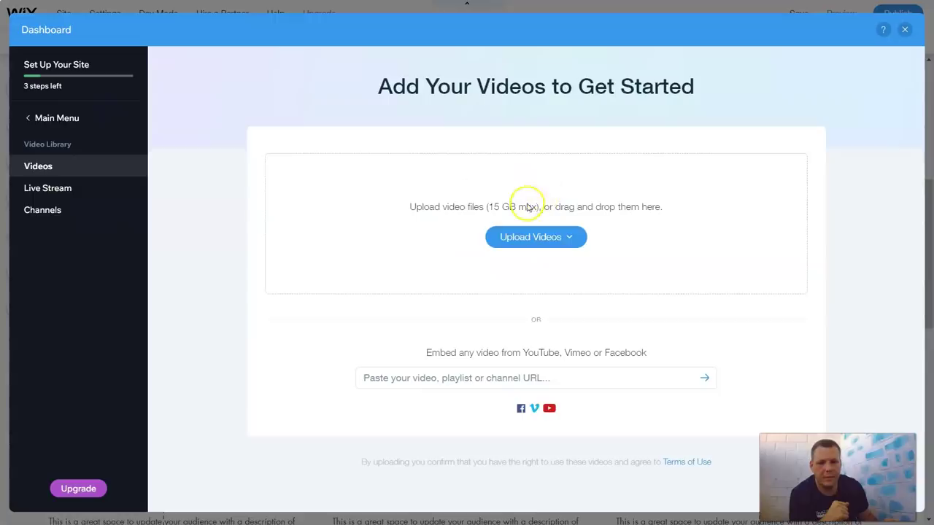
{"action": "left_click", "coordinate": [552, 236]}
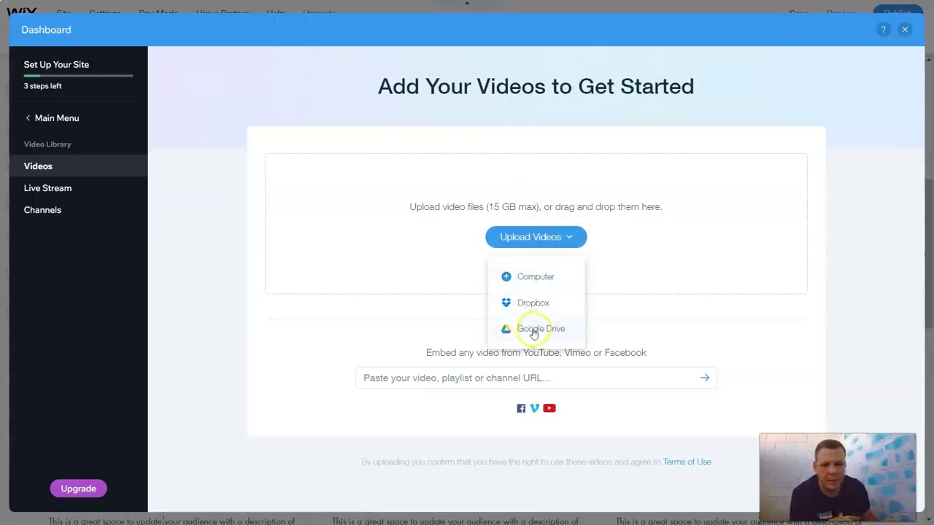
{"action": "left_click", "coordinate": [383, 328]}
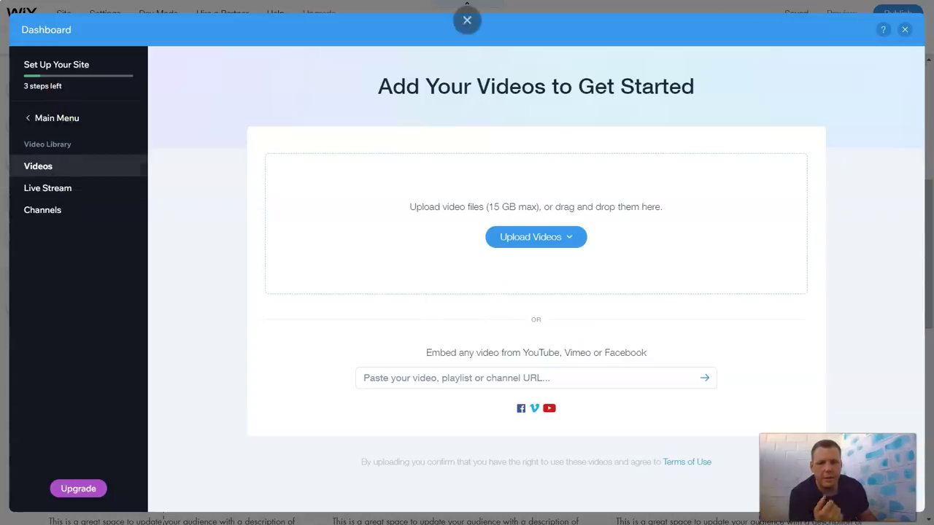
{"action": "left_click", "coordinate": [905, 30]}
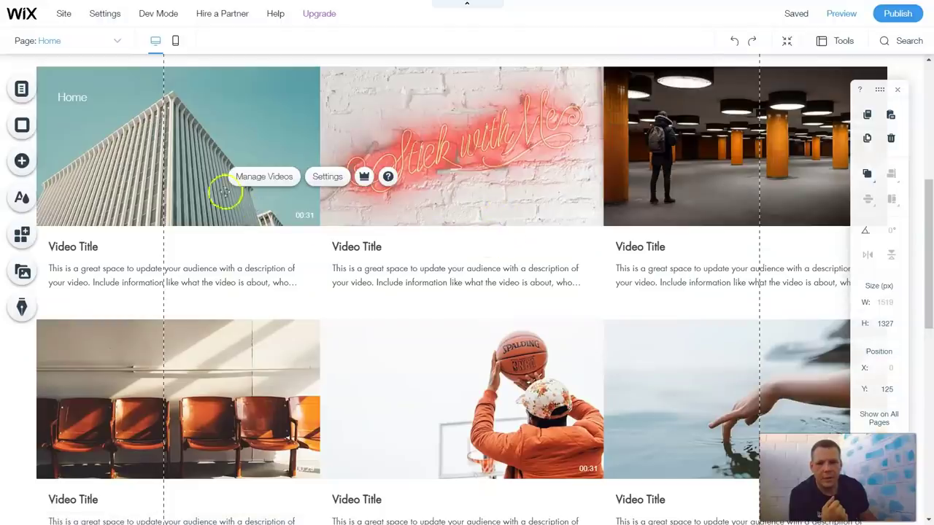
Step: Switch the Wix Video player layout to Compact after trying the Classic and Slider layouts
{"action": "left_click", "coordinate": [328, 175]}
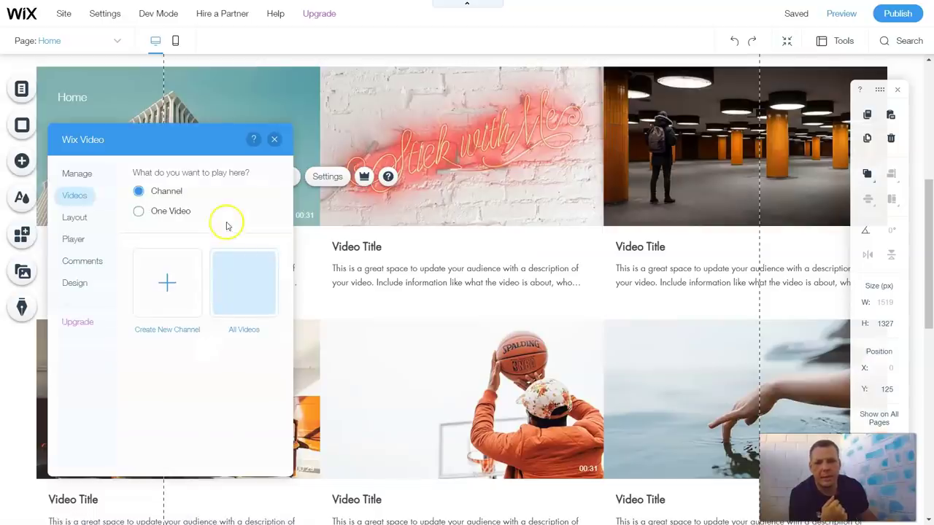
{"action": "left_click", "coordinate": [73, 218]}
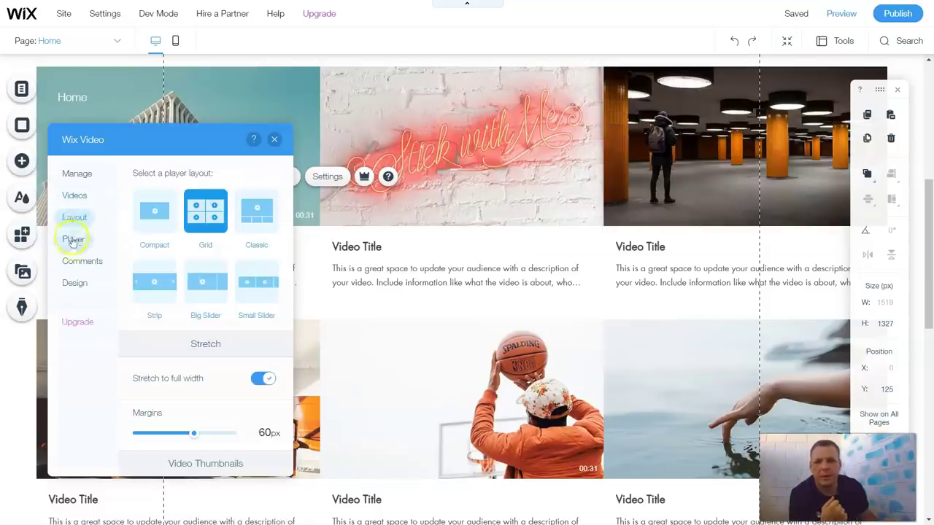
{"action": "left_click", "coordinate": [276, 212]}
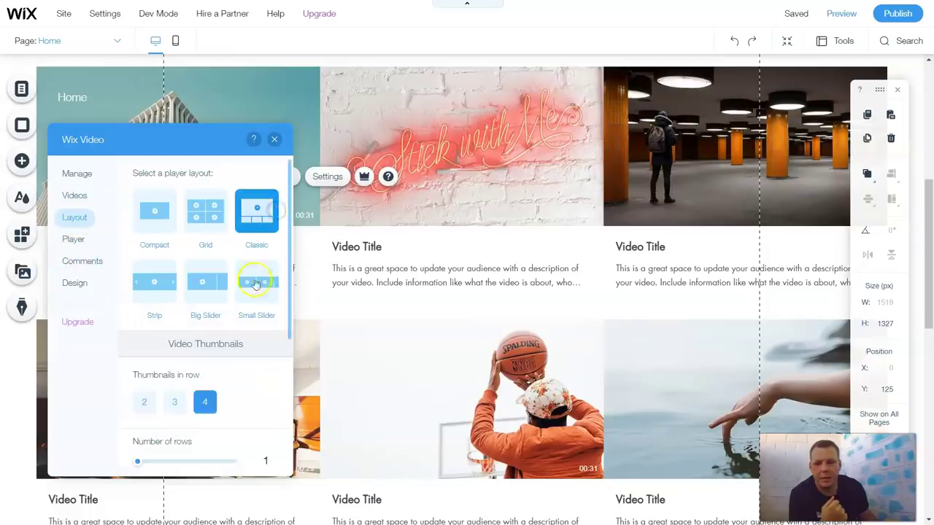
{"action": "left_click", "coordinate": [255, 284]}
{"action": "left_click", "coordinate": [200, 285]}
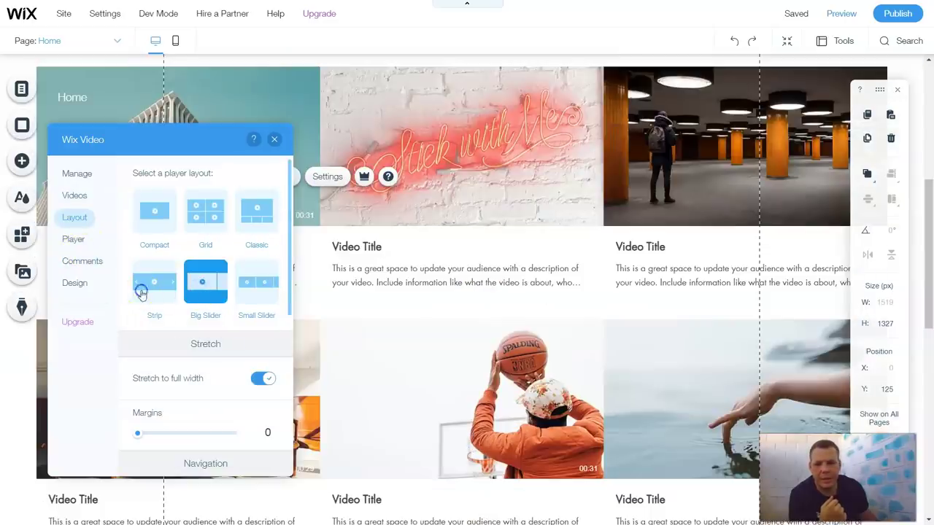
{"action": "left_click", "coordinate": [150, 211]}
{"action": "left_click", "coordinate": [73, 242]}
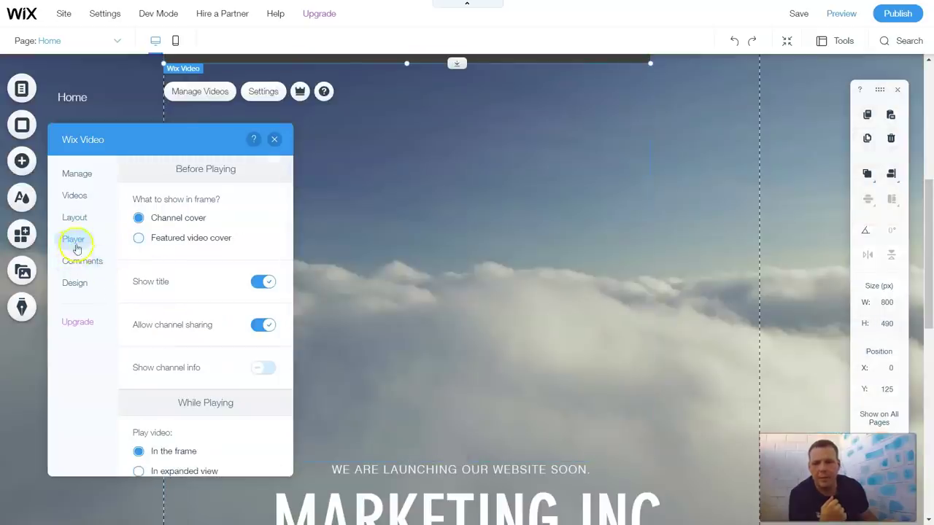
{"action": "left_click", "coordinate": [79, 224]}
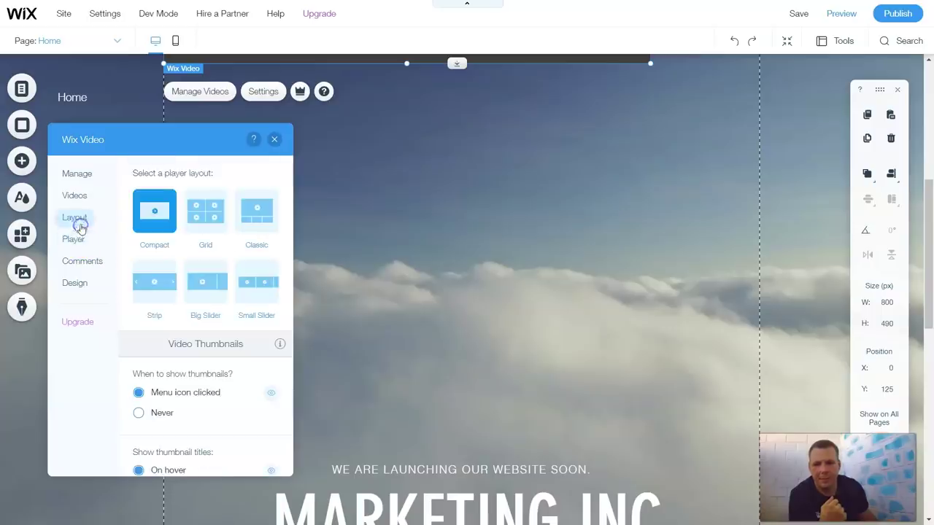
Step: Set the player to play One Video instead of a channel, then view its comment settings
{"action": "left_click", "coordinate": [84, 169]}
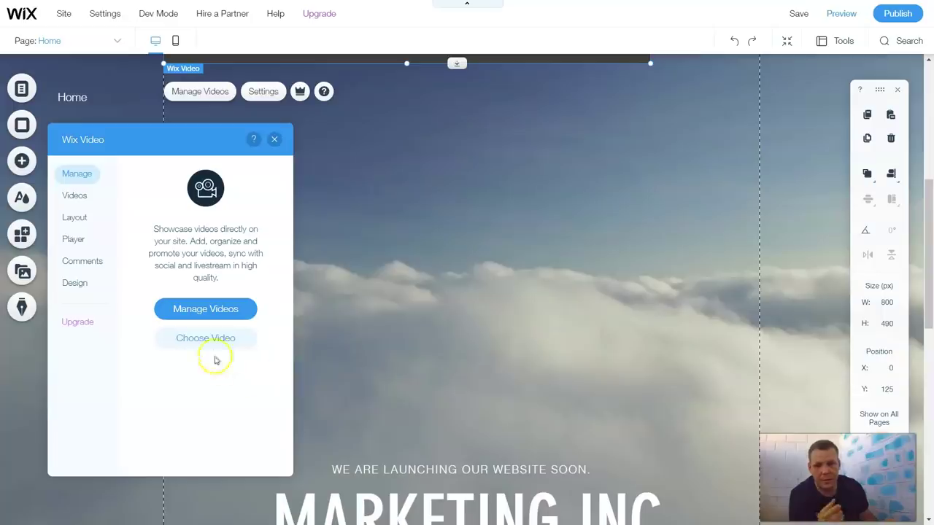
{"action": "left_click", "coordinate": [74, 199]}
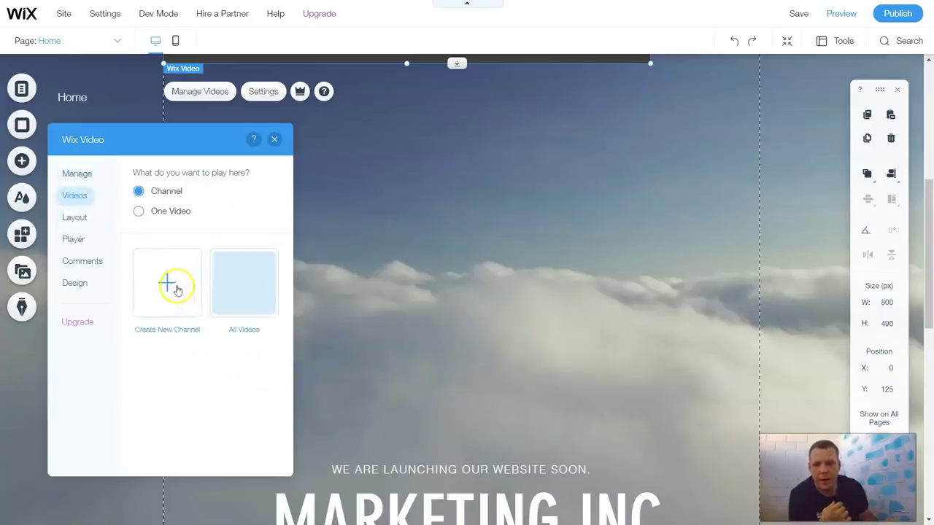
{"action": "left_click", "coordinate": [155, 214]}
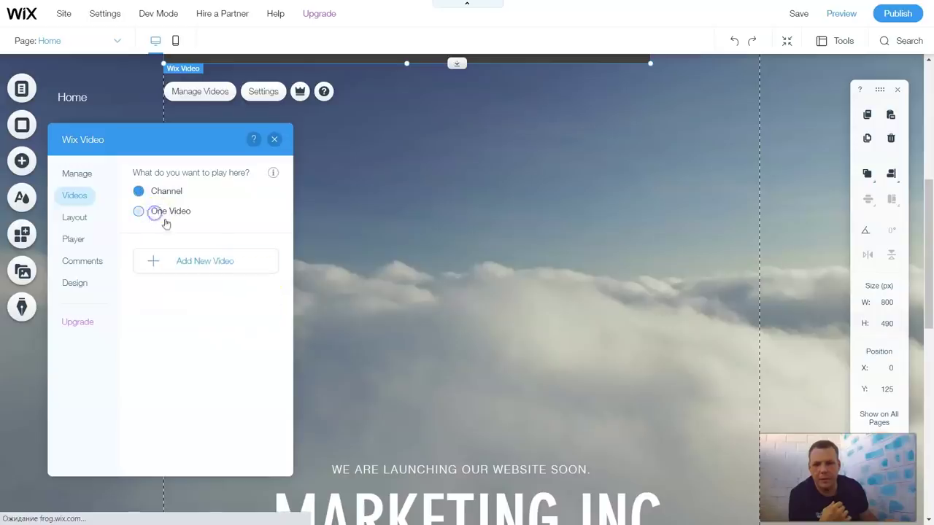
{"action": "left_click", "coordinate": [75, 220]}
{"action": "left_click", "coordinate": [92, 267]}
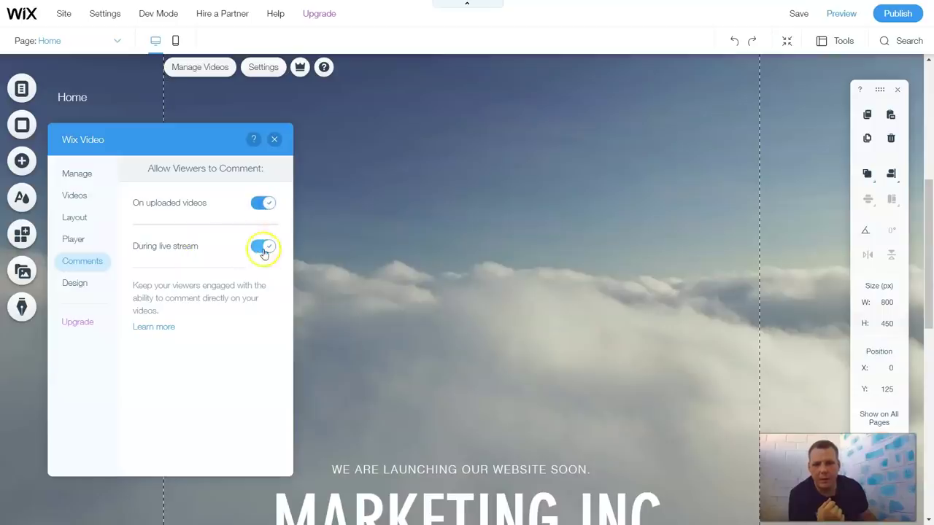
Step: Keep Futura as the video title font and set its size to 60px
{"action": "left_click", "coordinate": [79, 283]}
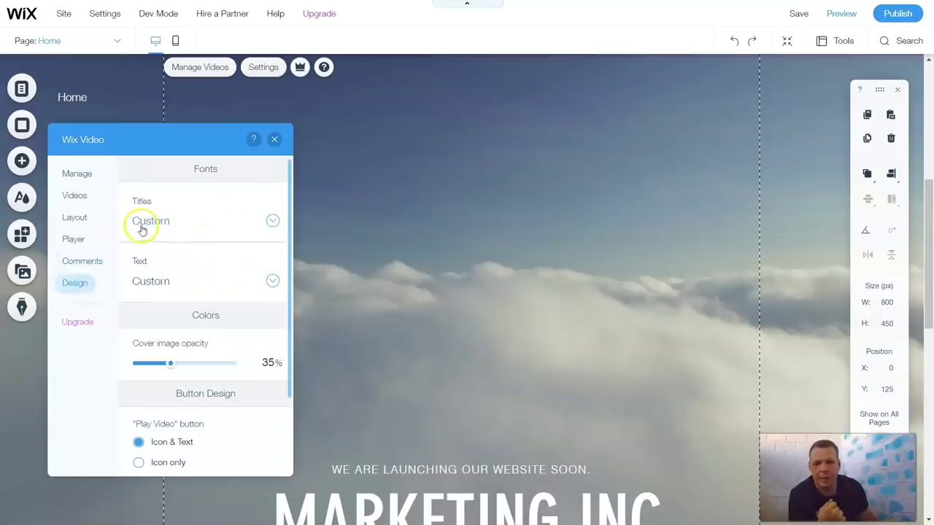
{"action": "left_click", "coordinate": [273, 223]}
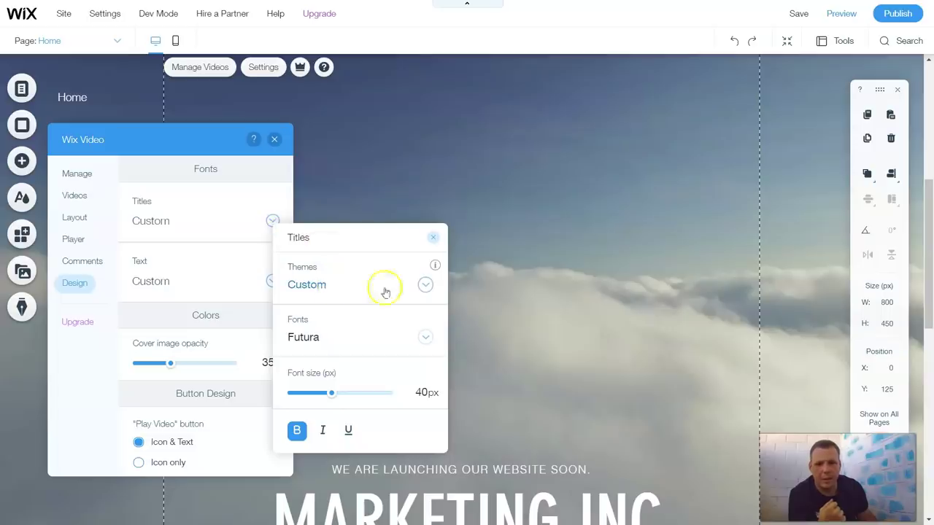
{"action": "left_click", "coordinate": [416, 286]}
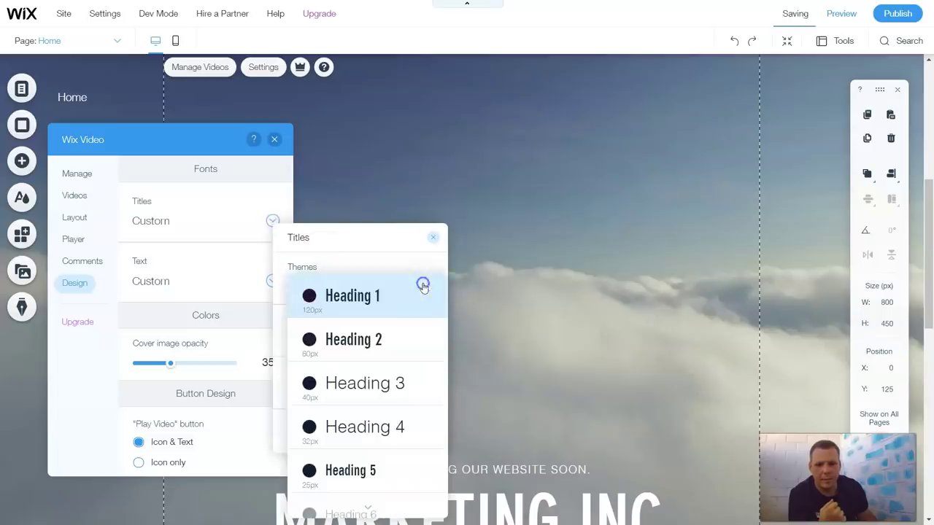
{"action": "left_click", "coordinate": [378, 264]}
{"action": "left_click", "coordinate": [343, 337]}
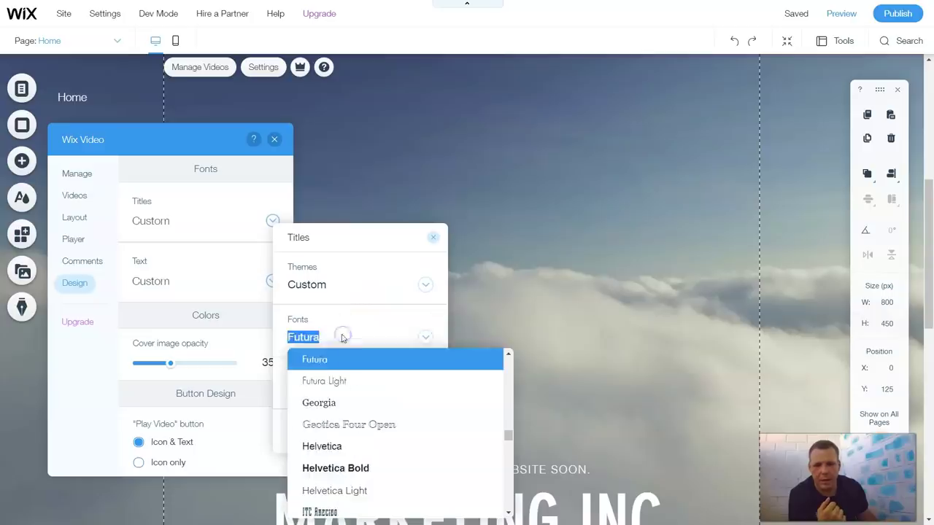
{"action": "left_click", "coordinate": [426, 309]}
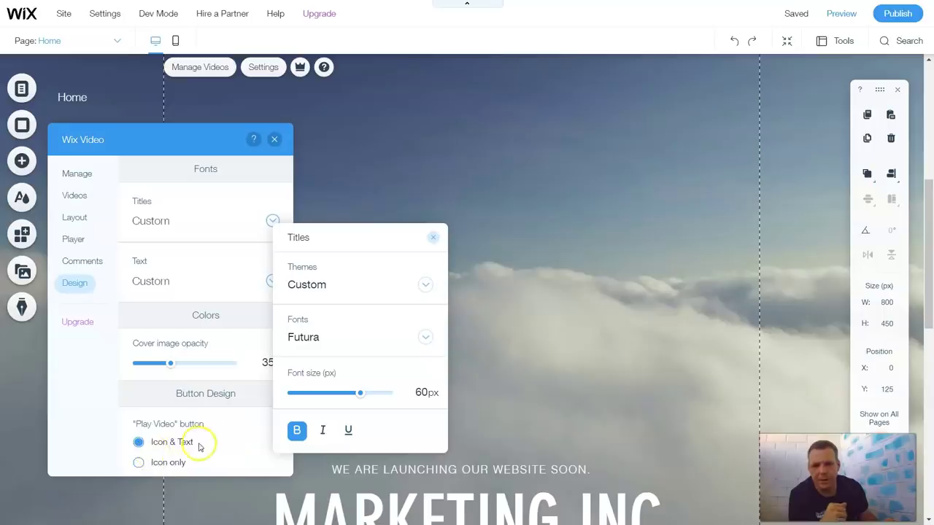
{"action": "left_click", "coordinate": [144, 466]}
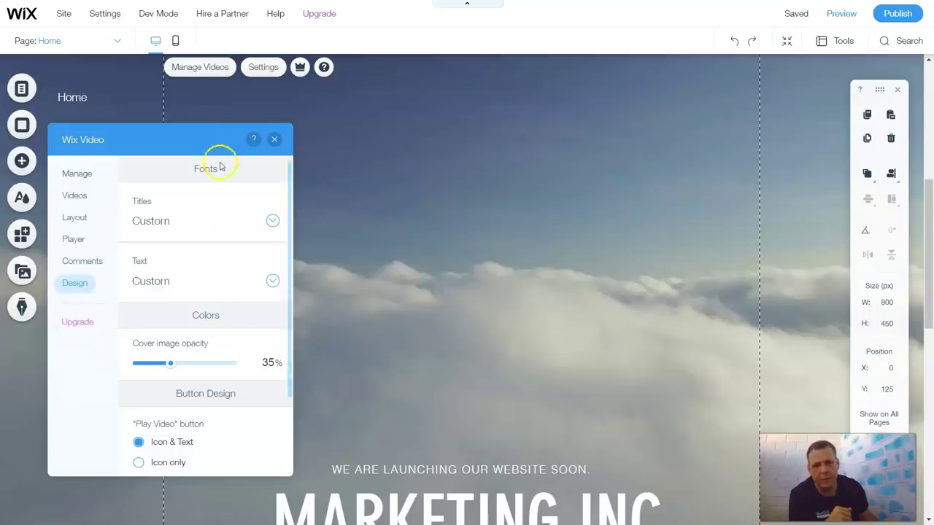
Step: Close the video settings and delete the Wix Video element from the page
{"action": "left_click", "coordinate": [276, 139]}
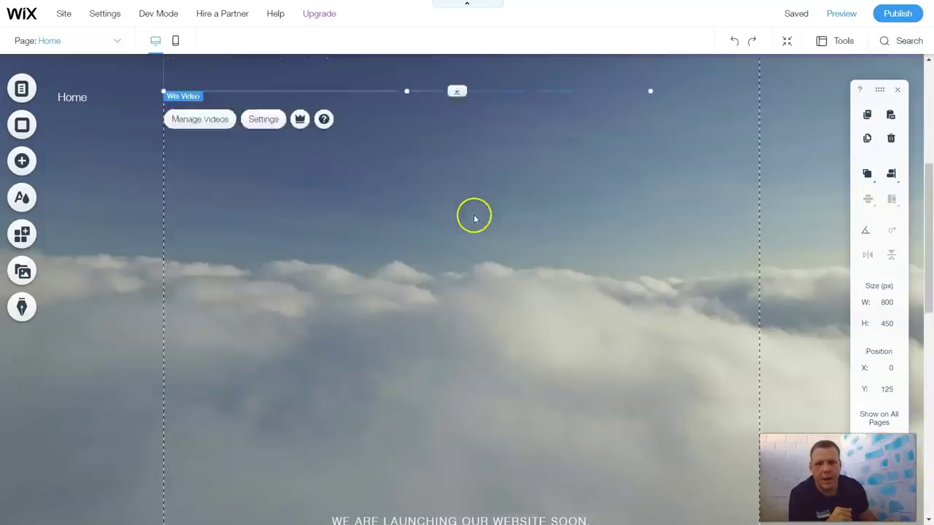
{"action": "scroll", "coordinate": [473, 215], "scroll_direction": "up", "scroll_amount": 2}
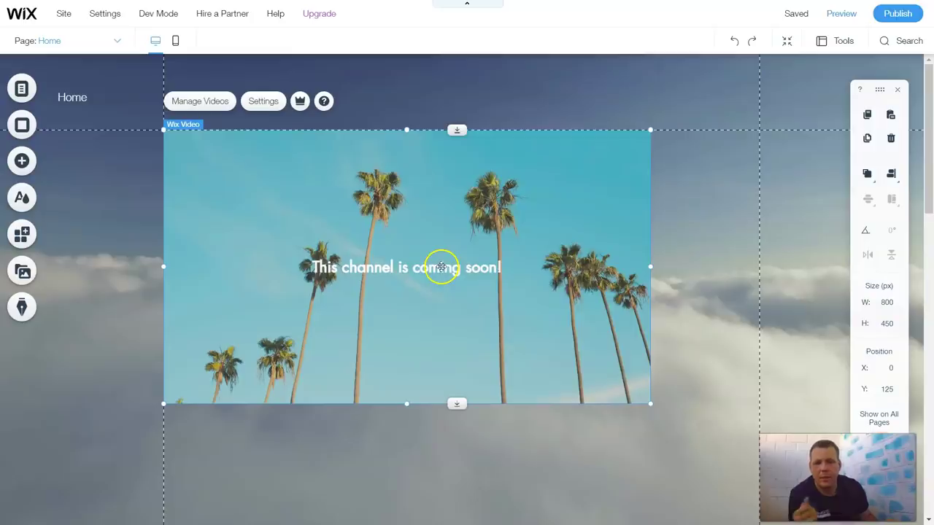
{"action": "right_click", "coordinate": [442, 267]}
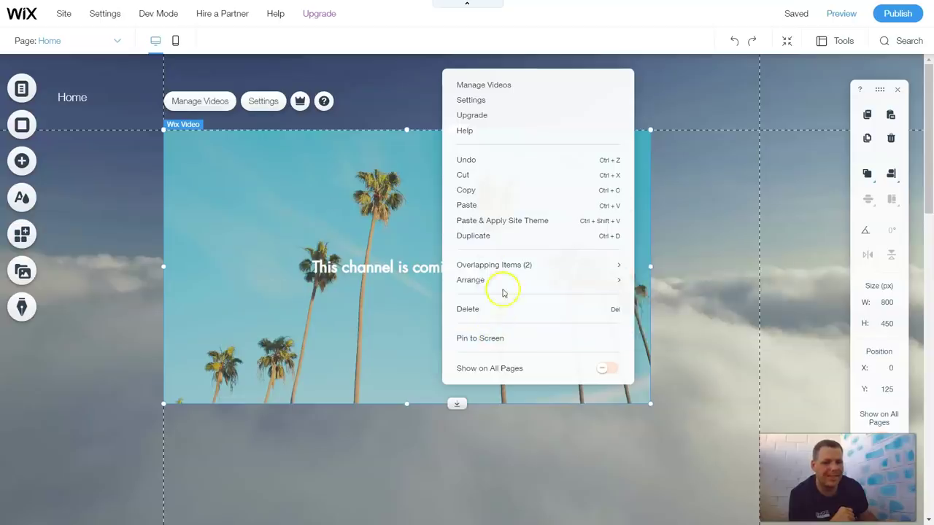
{"action": "left_click", "coordinate": [485, 309]}
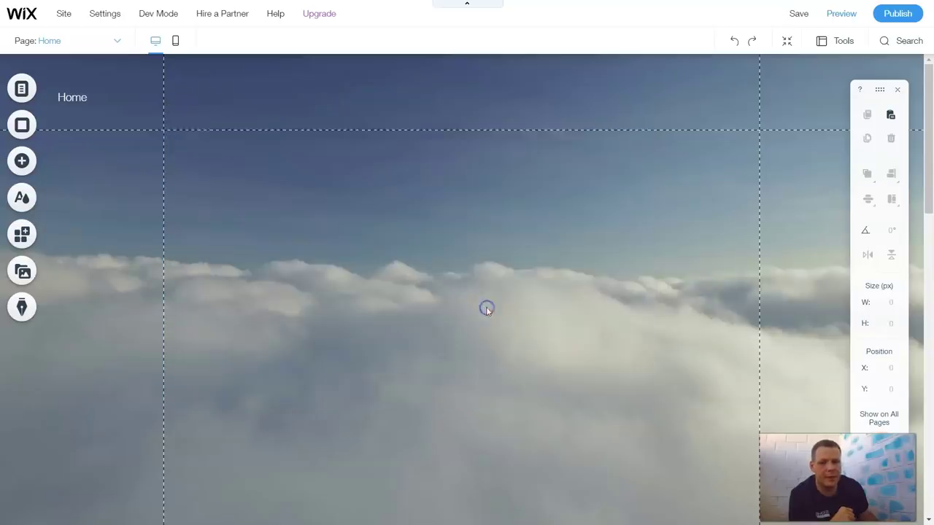
Step: Browse the VideoBox designs under Add > Video & Music
{"action": "left_click", "coordinate": [30, 160]}
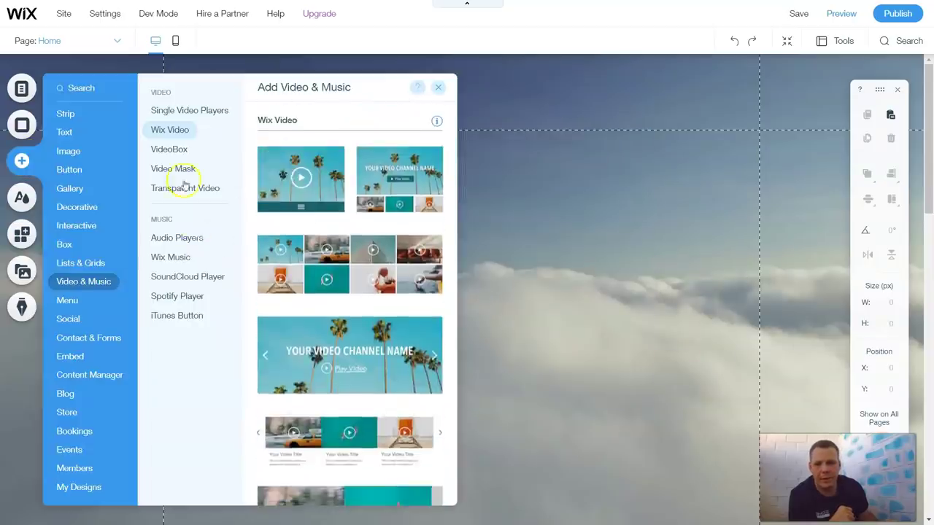
{"action": "left_click", "coordinate": [170, 150]}
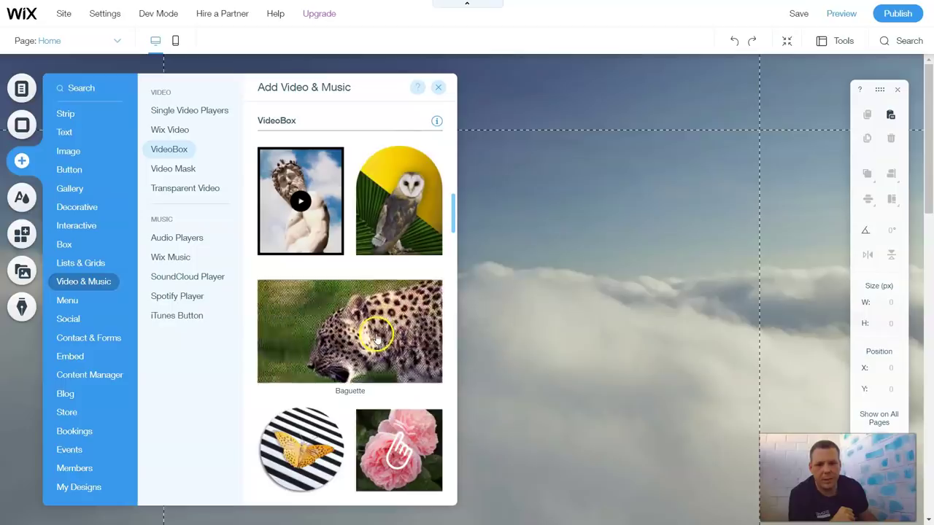
{"action": "scroll", "coordinate": [375, 333], "scroll_direction": "down", "scroll_amount": 2}
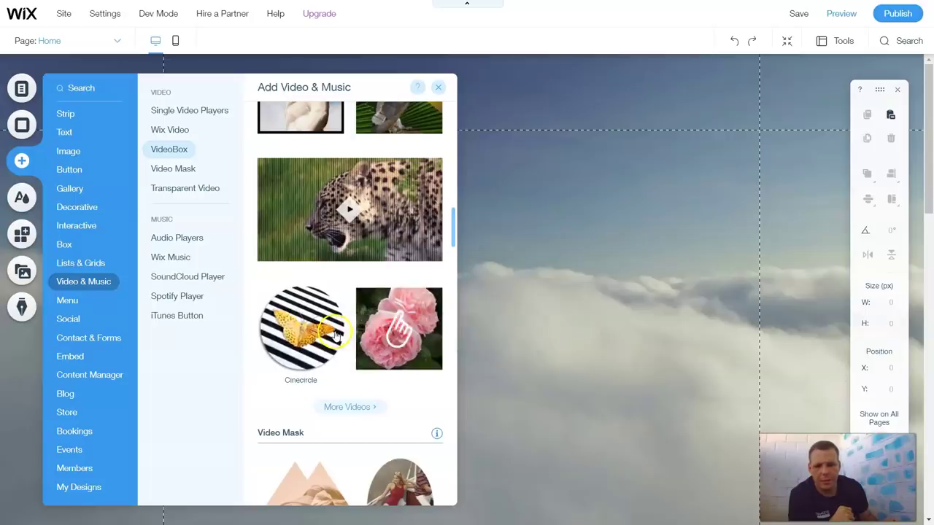
{"action": "scroll", "coordinate": [362, 286], "scroll_direction": "up", "scroll_amount": 2}
{"action": "scroll", "coordinate": [364, 288], "scroll_direction": "up", "scroll_amount": 1}
{"action": "scroll", "coordinate": [409, 264], "scroll_direction": "up", "scroll_amount": 1}
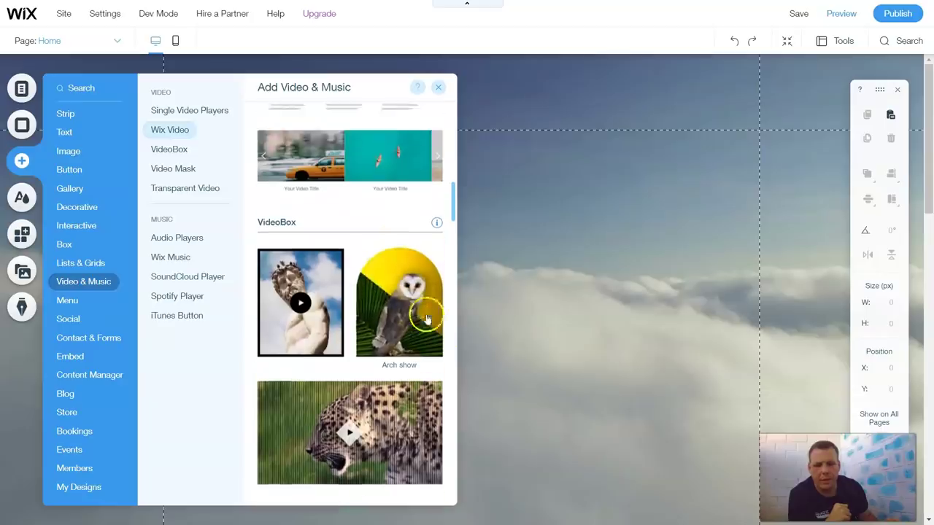
{"action": "scroll", "coordinate": [406, 267], "scroll_direction": "down", "scroll_amount": 2}
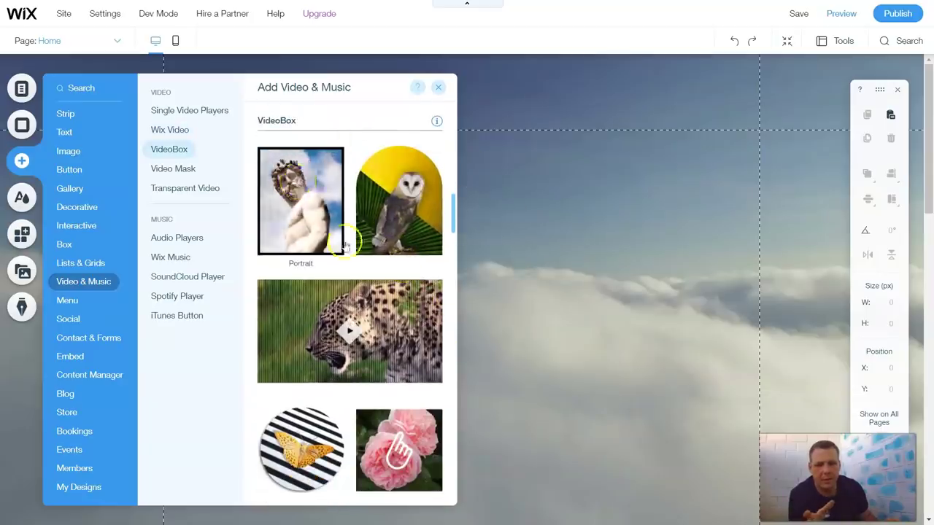
{"action": "scroll", "coordinate": [369, 284], "scroll_direction": "down", "scroll_amount": 3}
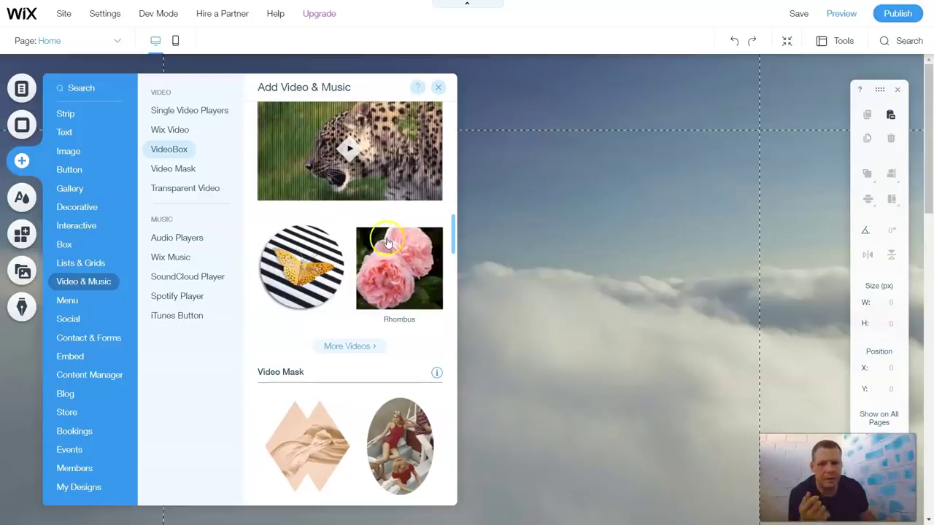
Step: Place the X-shaped video mask showing two football players on the Home page
{"action": "left_click", "coordinate": [191, 170]}
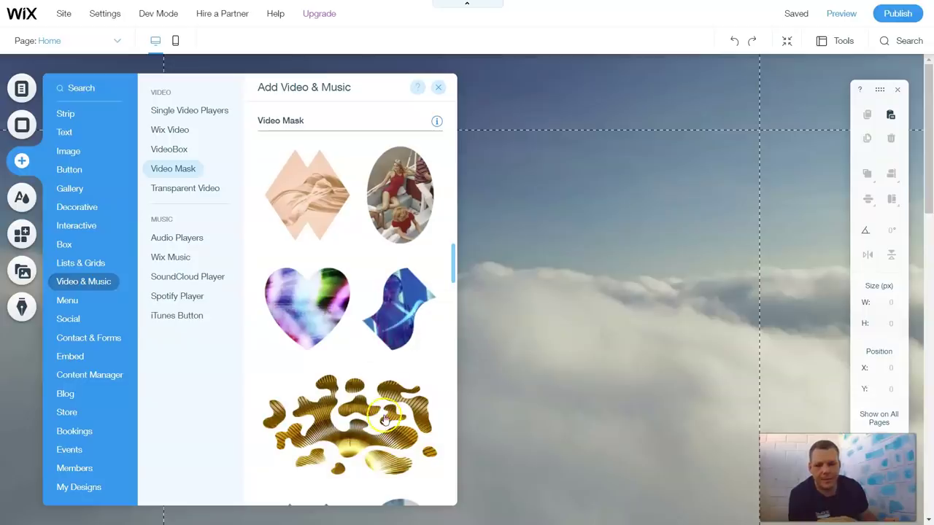
{"action": "scroll", "coordinate": [384, 420], "scroll_direction": "down", "scroll_amount": 3}
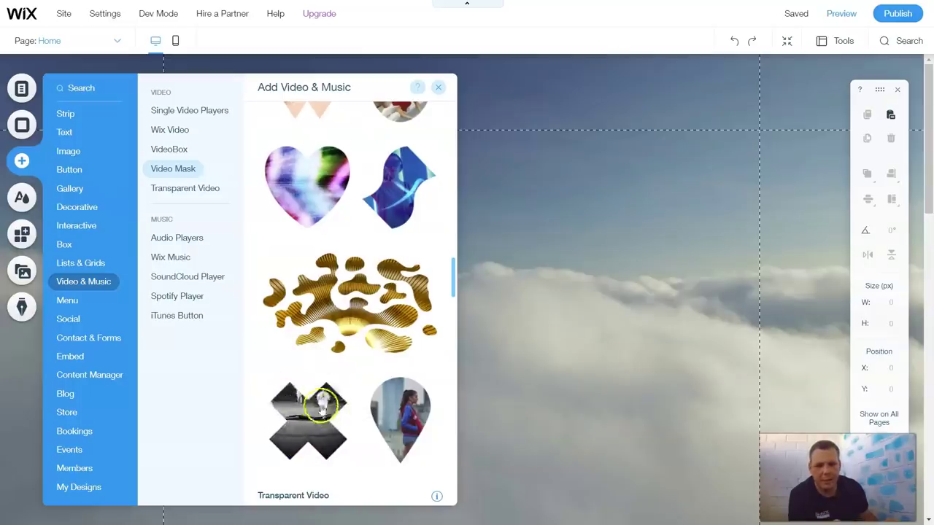
{"action": "scroll", "coordinate": [402, 408], "scroll_direction": "down", "scroll_amount": 2}
{"action": "scroll", "coordinate": [393, 318], "scroll_direction": "down", "scroll_amount": 2}
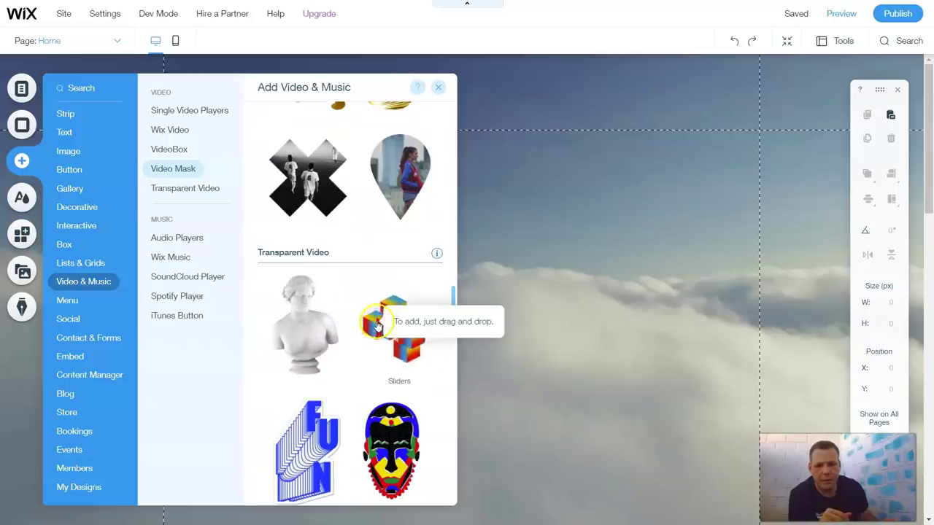
{"action": "scroll", "coordinate": [376, 325], "scroll_direction": "down", "scroll_amount": 2}
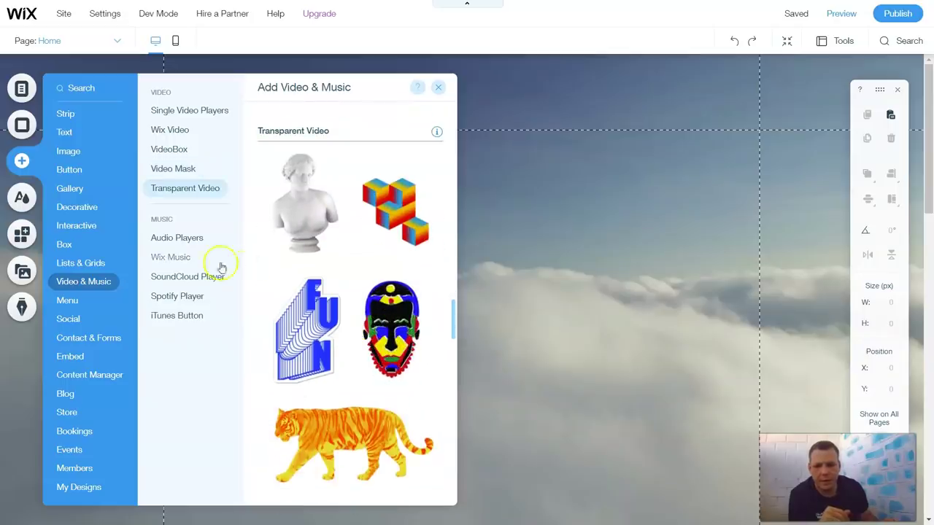
{"action": "left_click", "coordinate": [179, 257]}
{"action": "scroll", "coordinate": [344, 240], "scroll_direction": "up", "scroll_amount": 4}
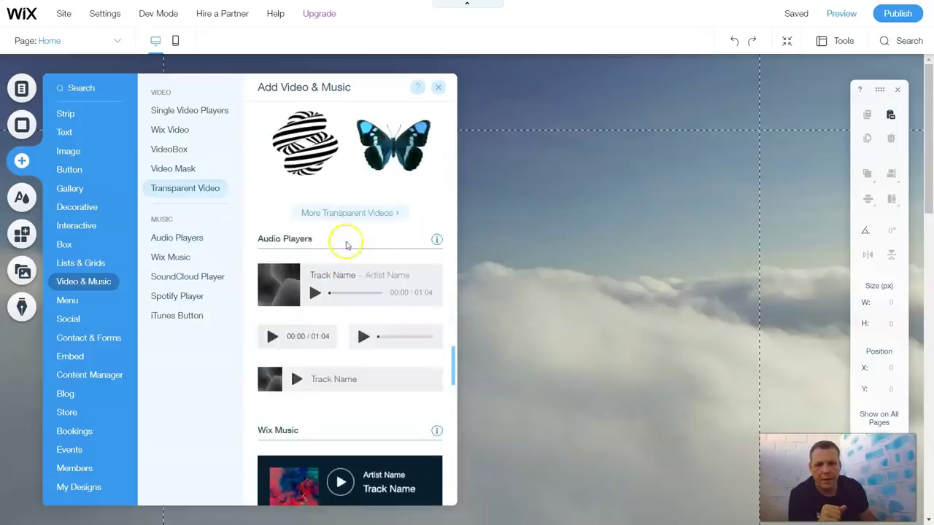
{"action": "scroll", "coordinate": [372, 252], "scroll_direction": "up", "scroll_amount": 6}
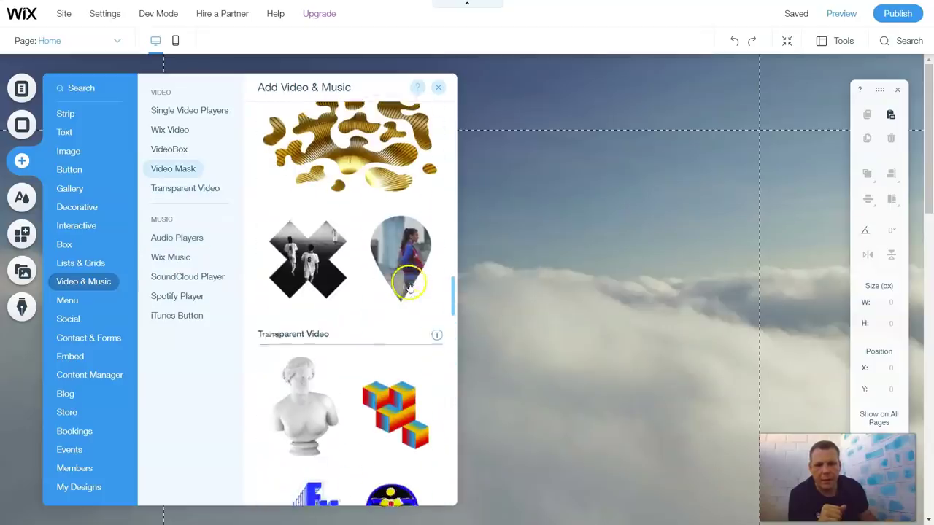
{"action": "left_click_drag", "start_coordinate": [286, 266], "coordinate": [409, 305]}
Step: Resize the X-masked VideoBox to 441×441 px from its top-left corner
{"action": "left_click", "coordinate": [350, 236]}
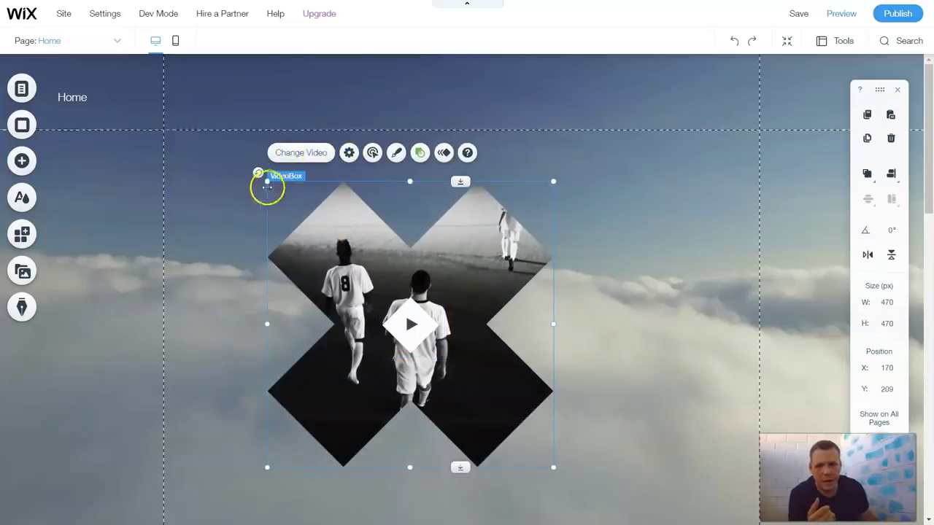
{"action": "left_click_drag", "start_coordinate": [267, 181], "coordinate": [285, 199]}
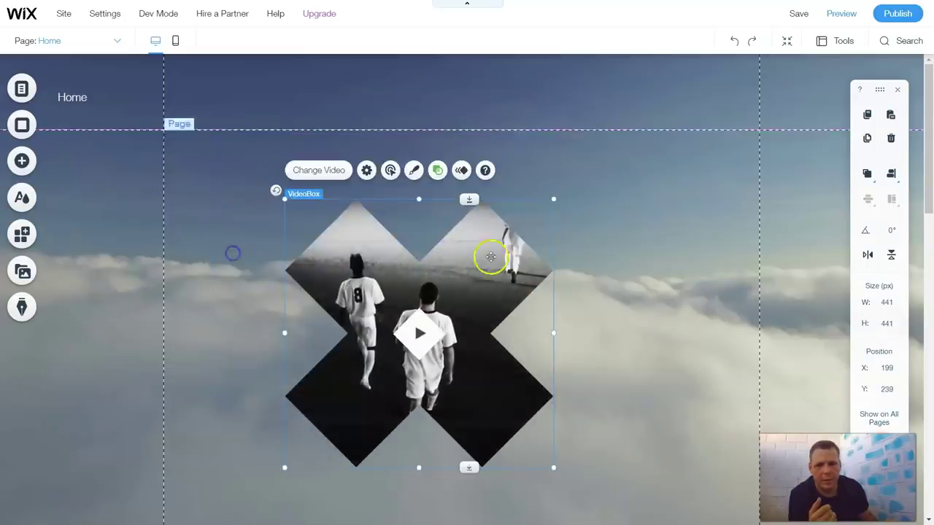
Step: Keep the X video starting automatically, pausing on click and looping, with slo-mo left off
{"action": "left_click", "coordinate": [391, 172]}
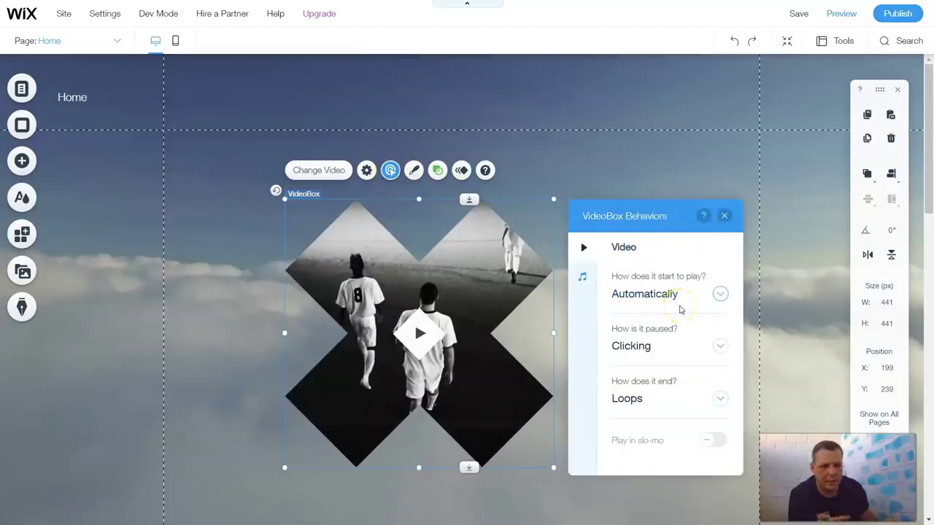
{"action": "left_click", "coordinate": [712, 302]}
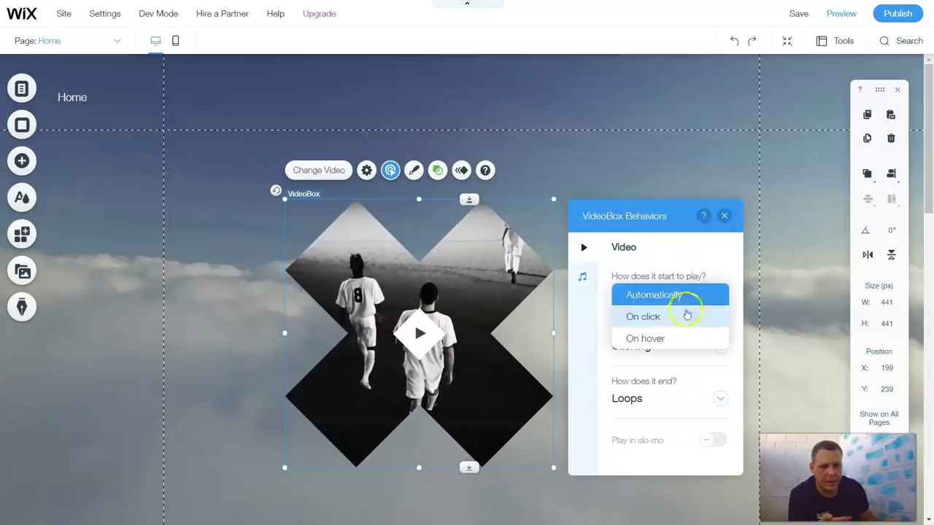
{"action": "left_click", "coordinate": [721, 378]}
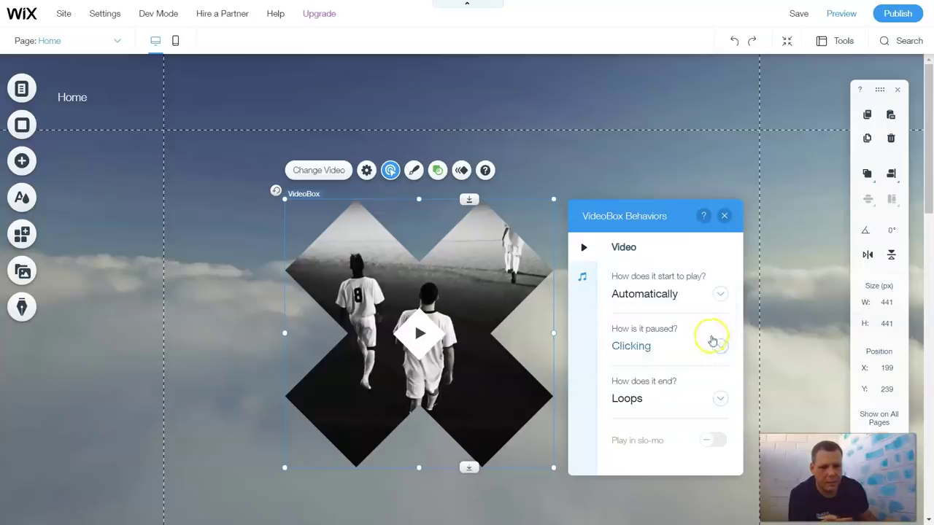
{"action": "left_click", "coordinate": [718, 344]}
{"action": "left_click", "coordinate": [707, 295]}
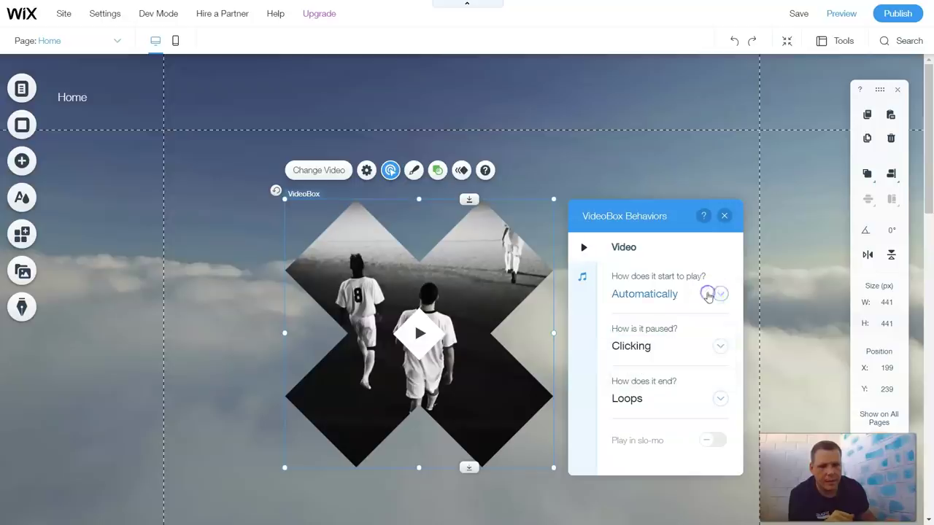
{"action": "left_click", "coordinate": [708, 401]}
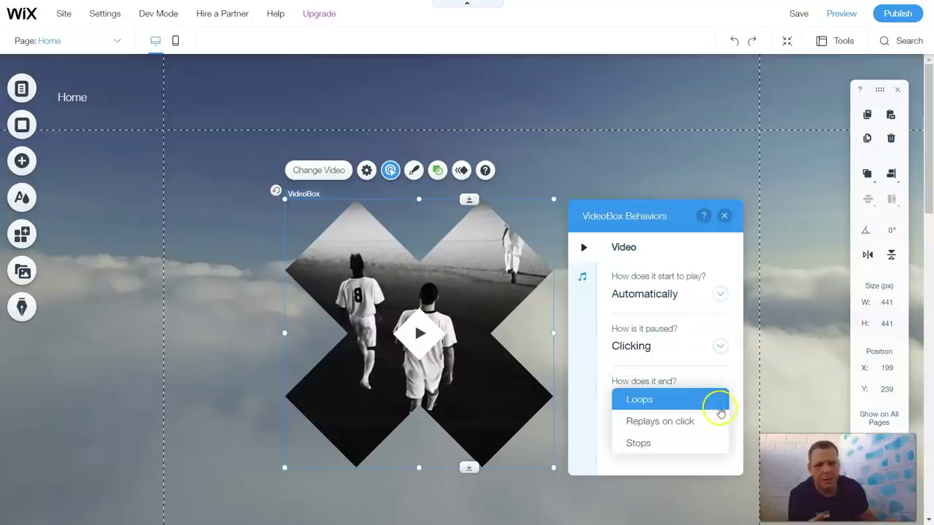
{"action": "left_click", "coordinate": [581, 352]}
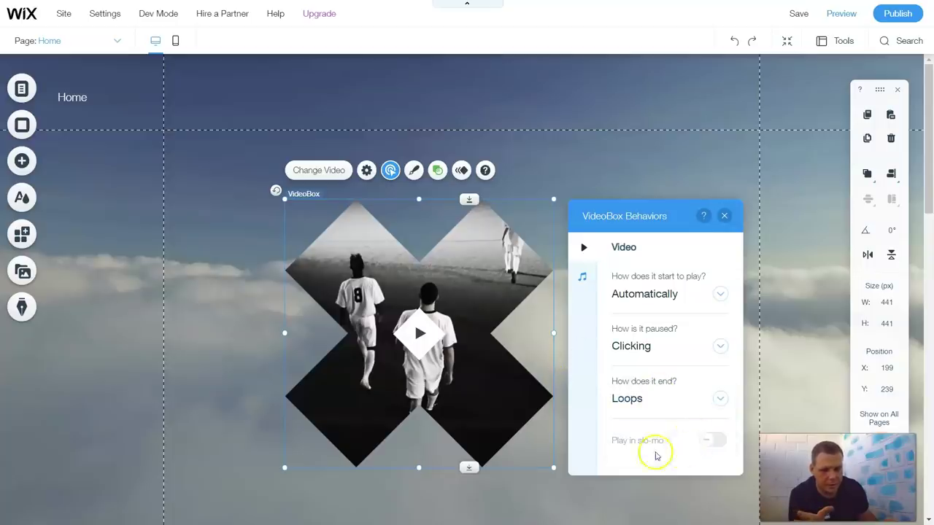
{"action": "left_click", "coordinate": [719, 442]}
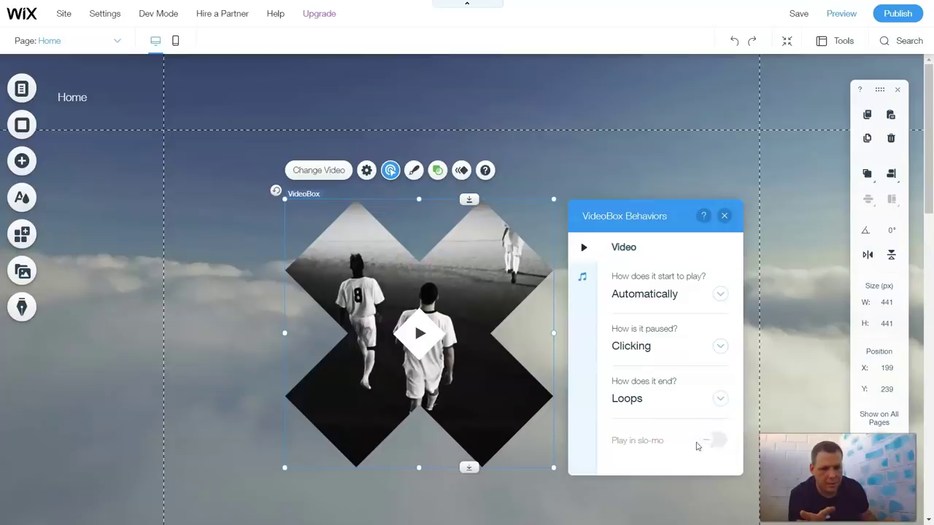
{"action": "left_click", "coordinate": [699, 442]}
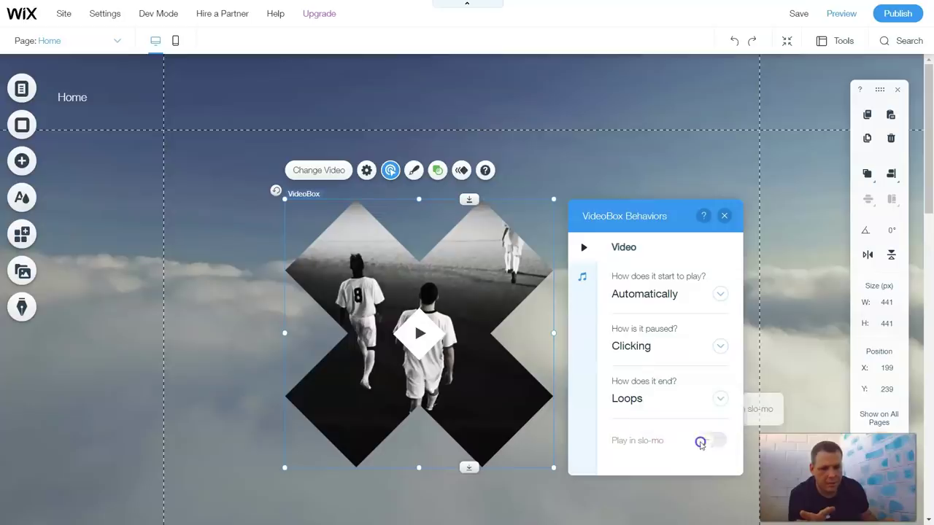
Step: Use the two-runners photo as the video cover and turn on shadow and fade out
{"action": "left_click", "coordinate": [724, 216]}
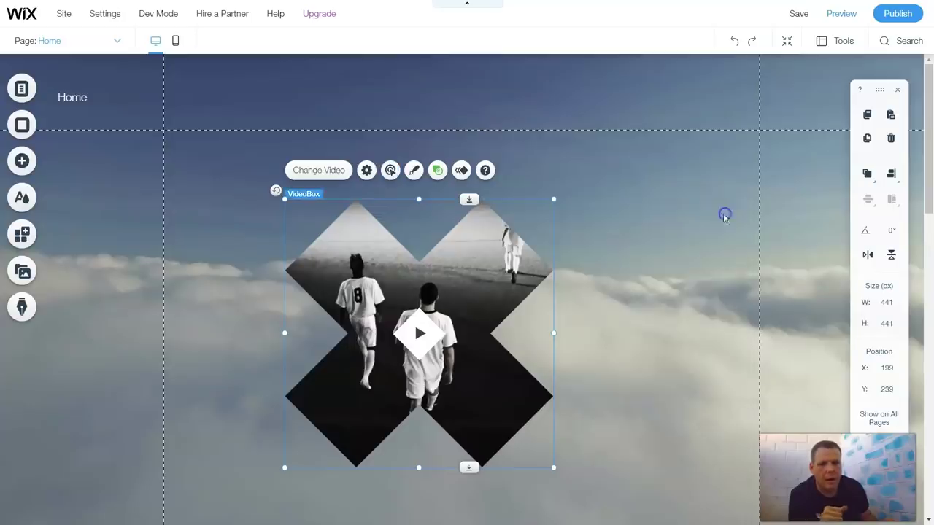
{"action": "left_click", "coordinate": [414, 172]}
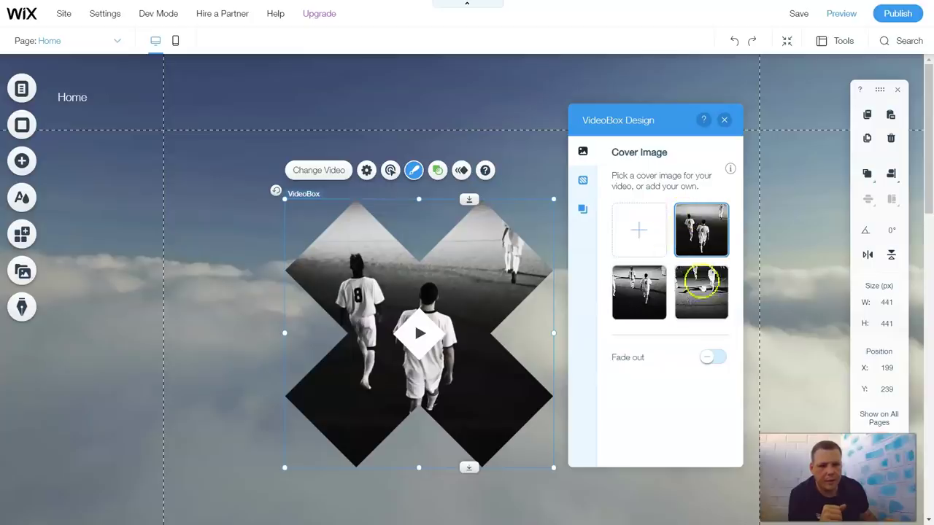
{"action": "left_click", "coordinate": [645, 293]}
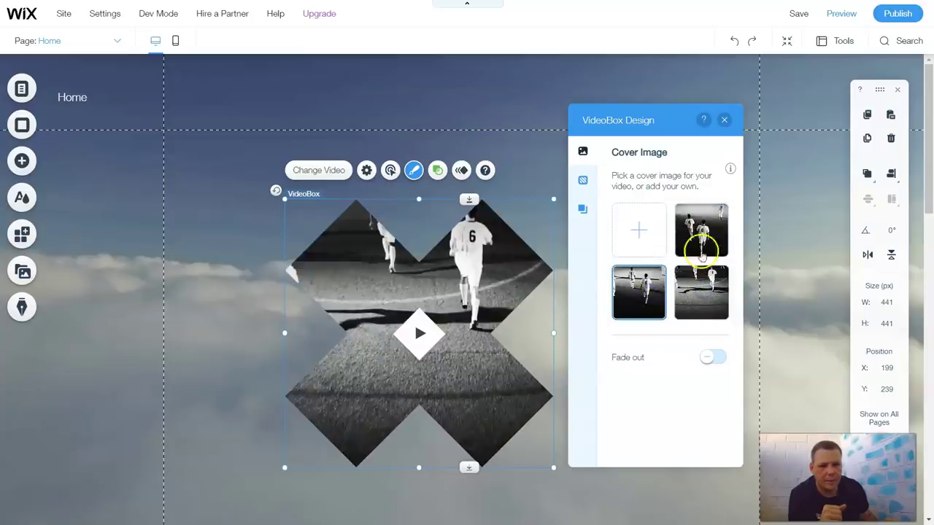
{"action": "left_click", "coordinate": [698, 223]}
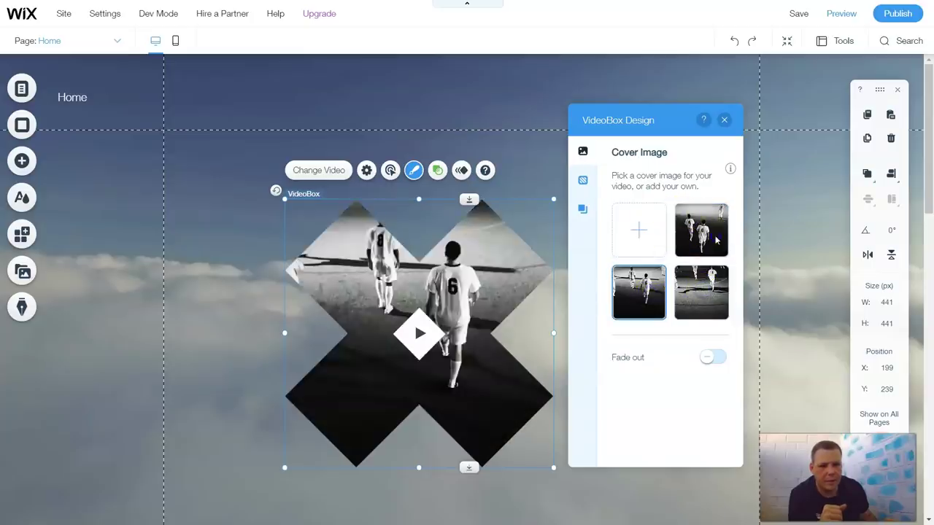
{"action": "left_click", "coordinate": [583, 211]}
{"action": "left_click", "coordinate": [700, 180]}
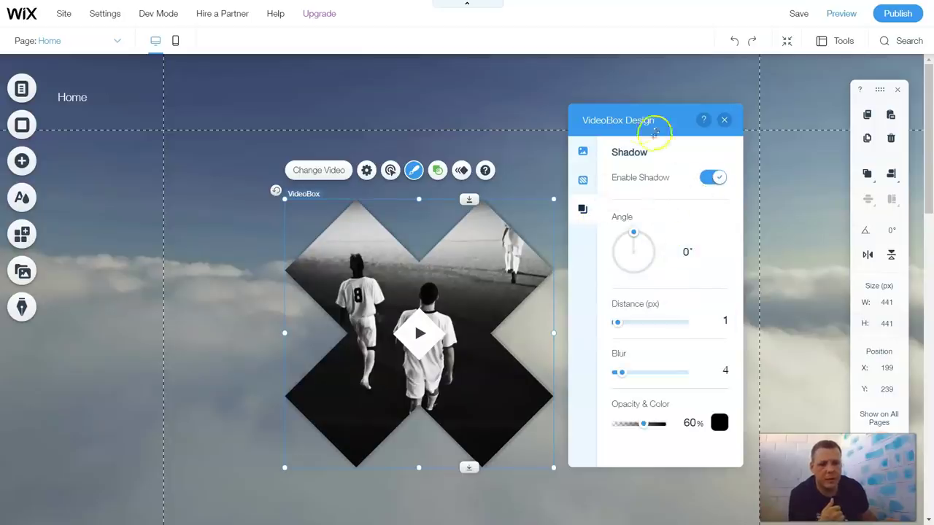
{"action": "left_click", "coordinate": [583, 152]}
{"action": "left_click", "coordinate": [709, 358]}
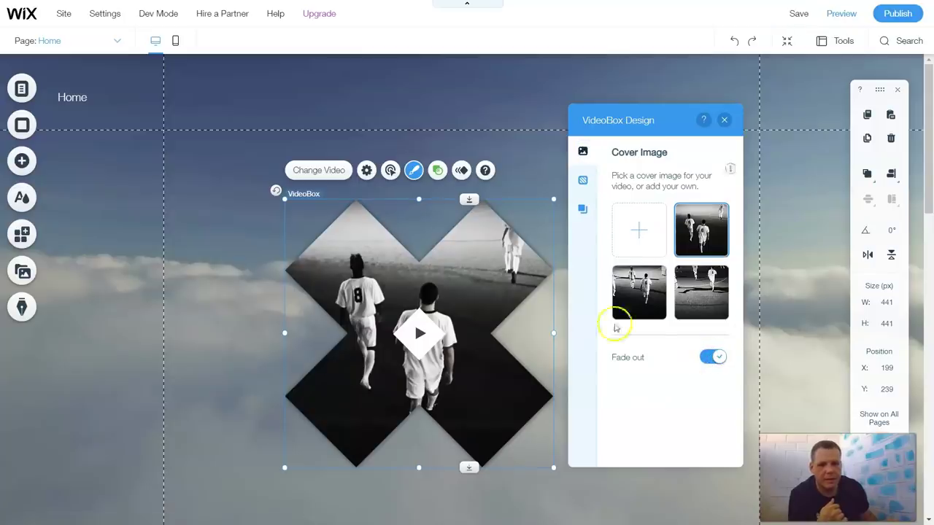
Step: Look over the entrance animations, then delete the X video from the page
{"action": "left_click", "coordinate": [461, 170]}
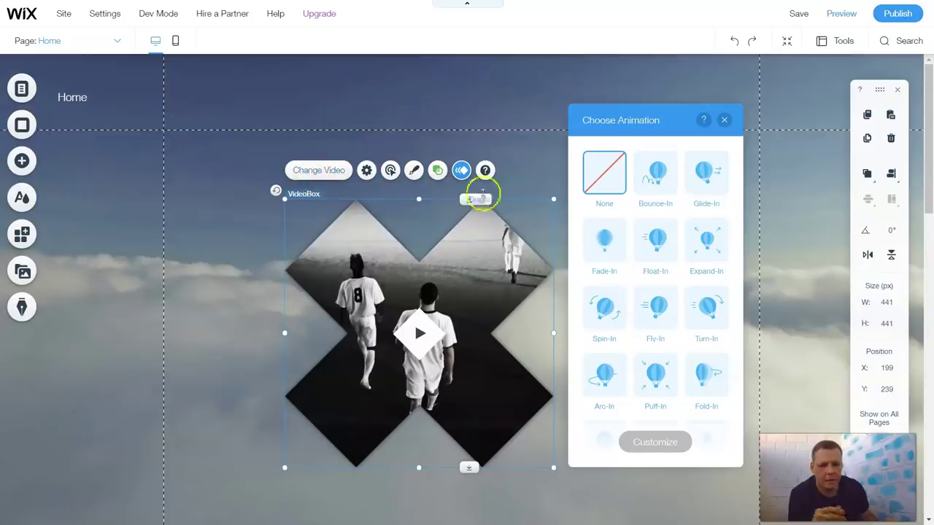
{"action": "left_click", "coordinate": [723, 120]}
{"action": "right_click", "coordinate": [481, 294]}
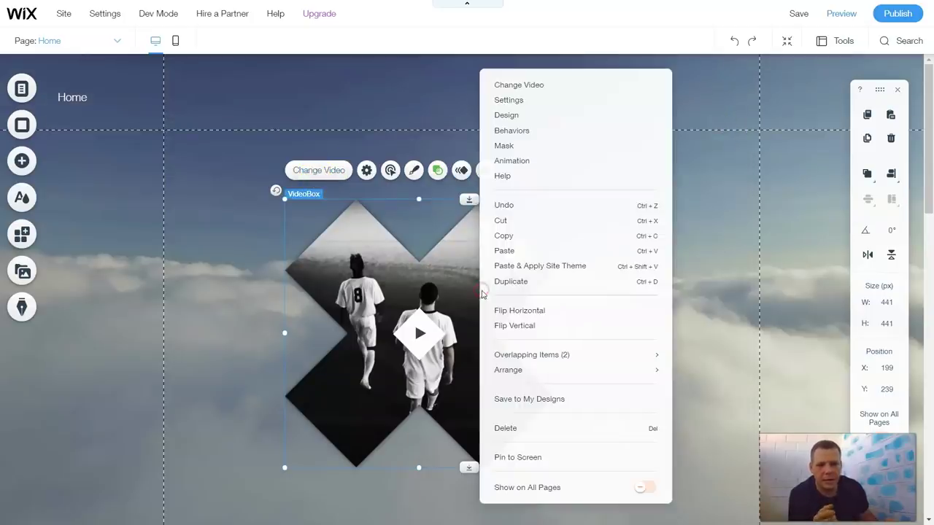
{"action": "left_click", "coordinate": [506, 428]}
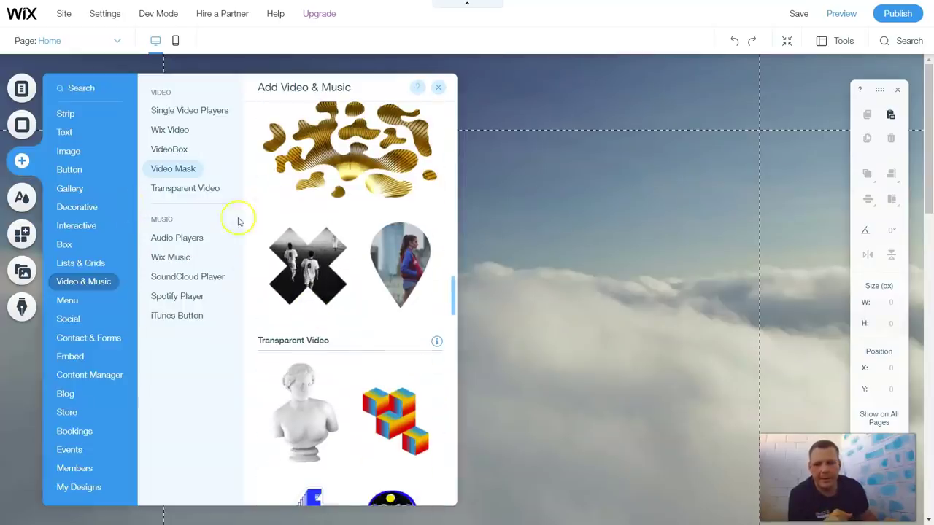
Step: Drag the first audio player design, showing Track Name and Artist Name, near the page top
{"action": "left_click", "coordinate": [195, 197]}
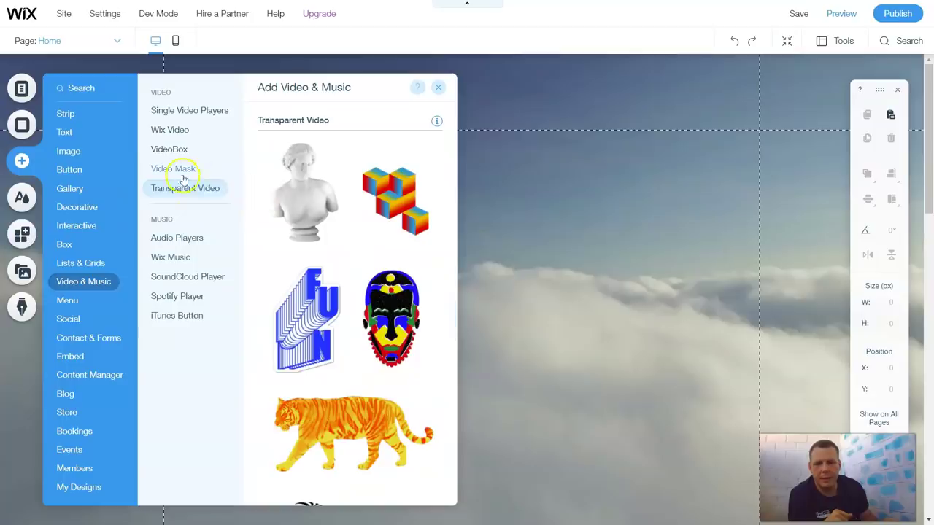
{"action": "left_click", "coordinate": [186, 234]}
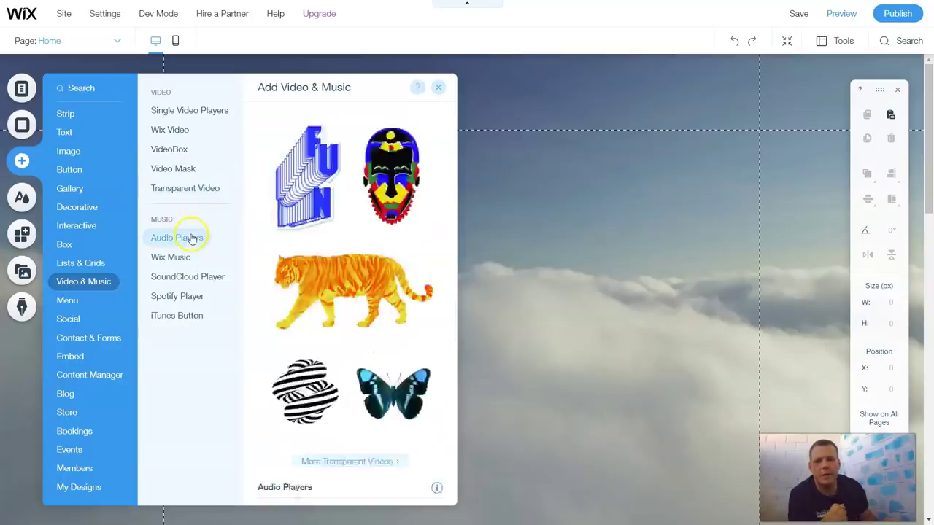
{"action": "left_click_drag", "start_coordinate": [369, 167], "coordinate": [489, 194]}
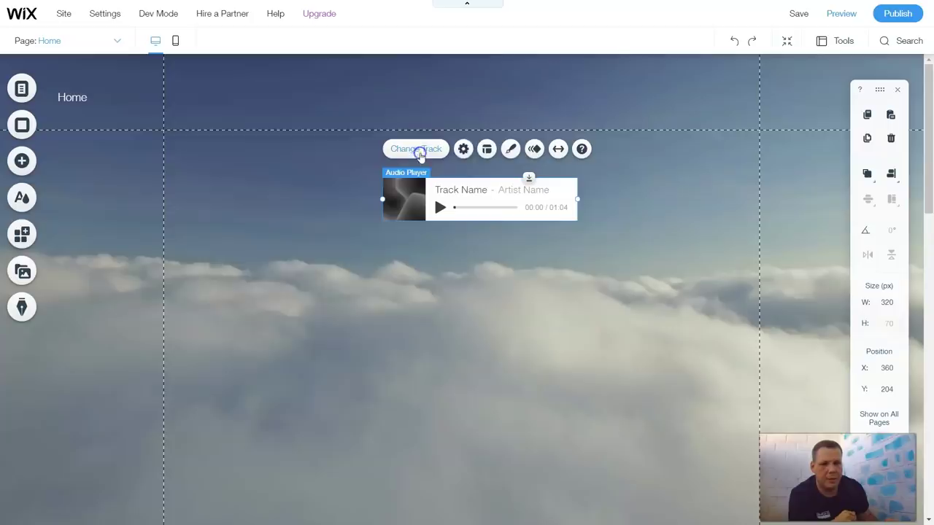
Step: Check the audio player's one-track details and its Play once playback setting
{"action": "left_click", "coordinate": [417, 151]}
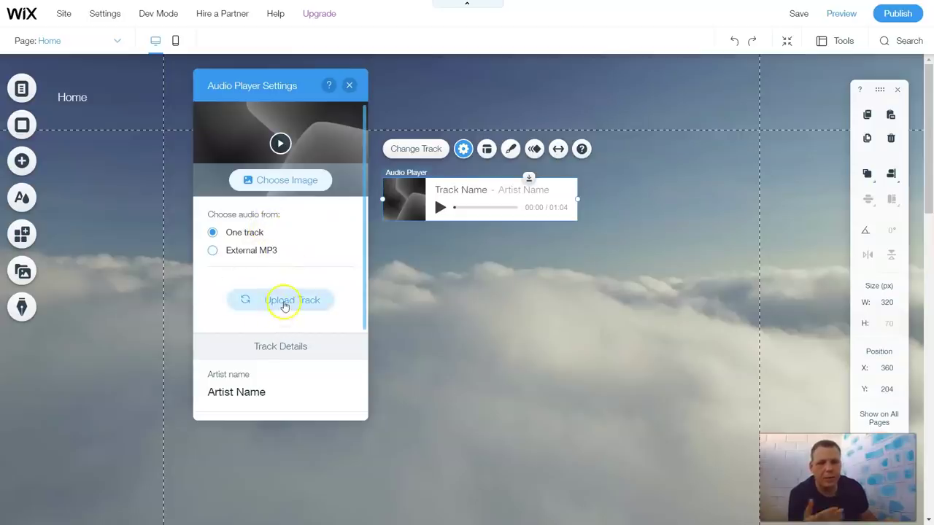
{"action": "scroll", "coordinate": [264, 321], "scroll_direction": "down", "scroll_amount": 3}
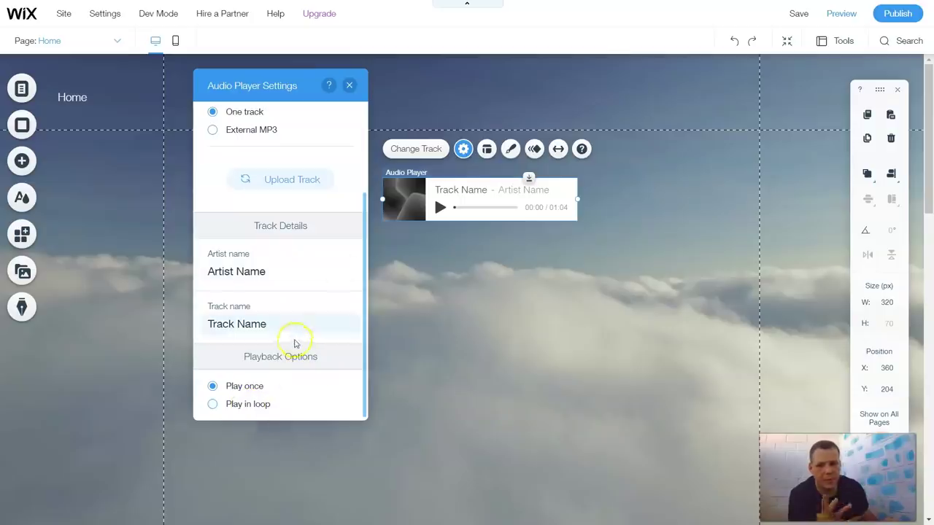
Step: Hide the audio player's cover image, artist name, track name, progress bar and time stamp
{"action": "left_click", "coordinate": [487, 150]}
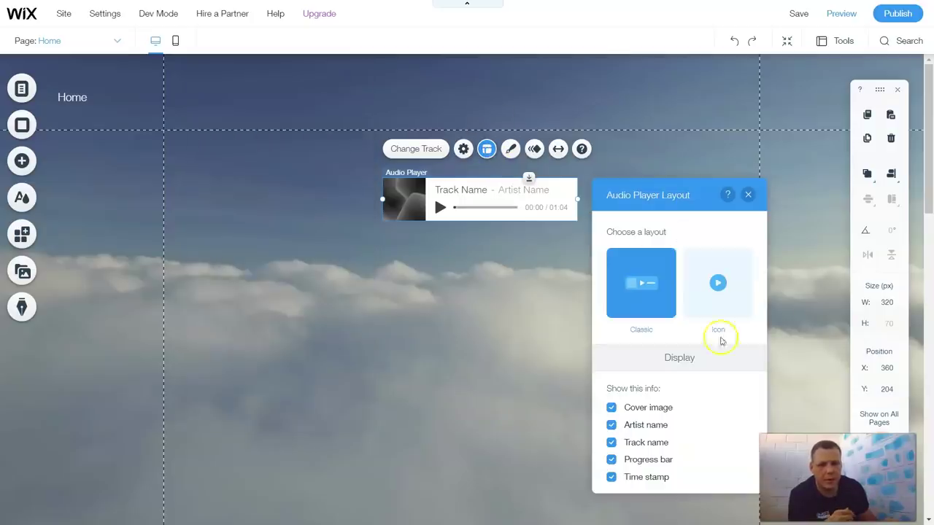
{"action": "left_click", "coordinate": [610, 408]}
{"action": "left_click", "coordinate": [610, 408]}
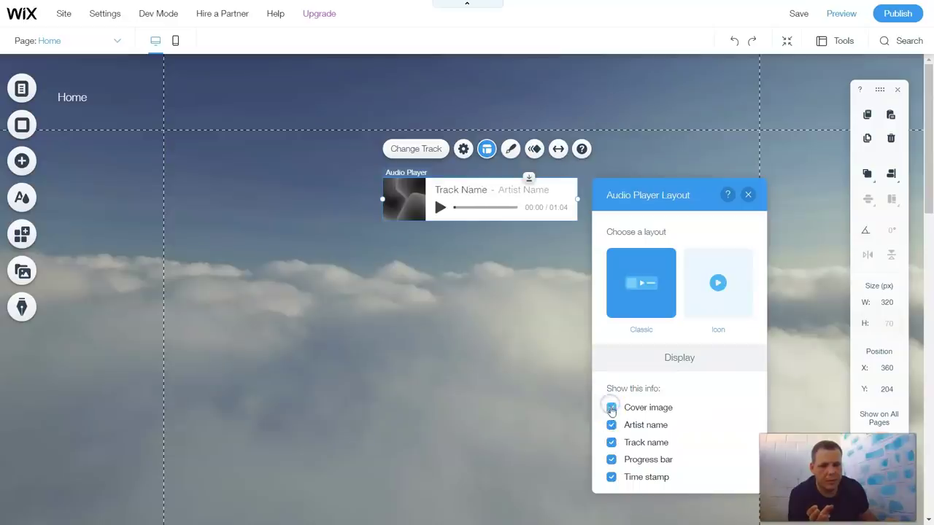
{"action": "left_click", "coordinate": [611, 408]}
{"action": "left_click", "coordinate": [610, 425]}
{"action": "left_click", "coordinate": [611, 443]}
{"action": "left_click", "coordinate": [611, 460]}
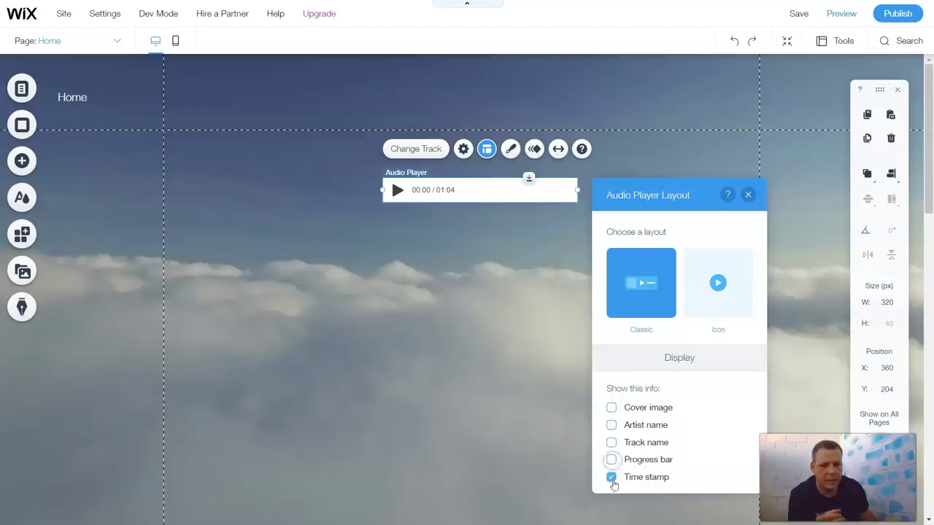
{"action": "left_click", "coordinate": [611, 477]}
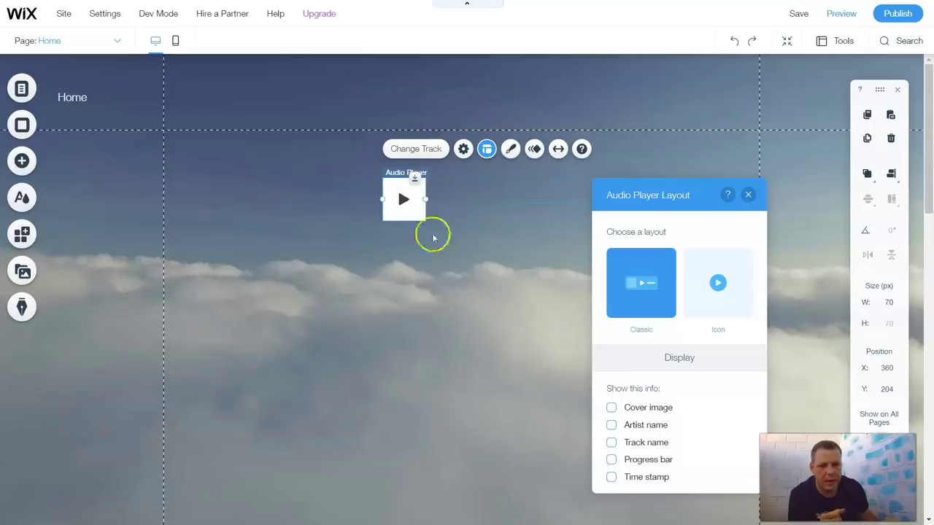
Step: Show the time stamp, progress bar, artist and track names, and cover image again
{"action": "left_click", "coordinate": [611, 477]}
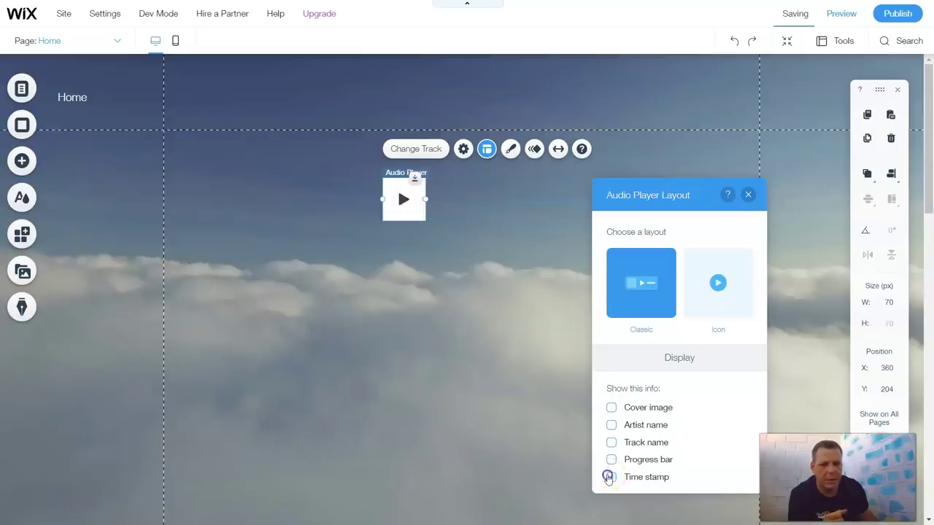
{"action": "left_click", "coordinate": [611, 459]}
{"action": "left_click", "coordinate": [611, 424]}
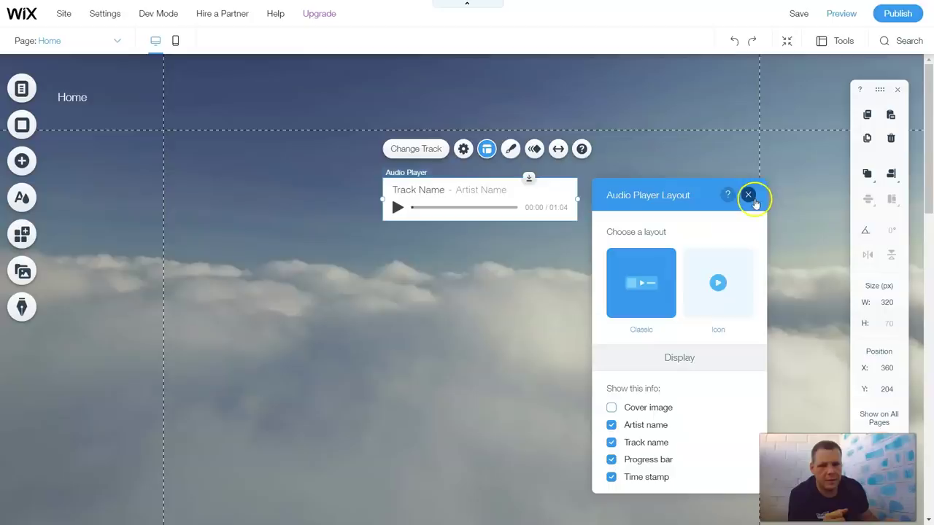
{"action": "left_click", "coordinate": [612, 409]}
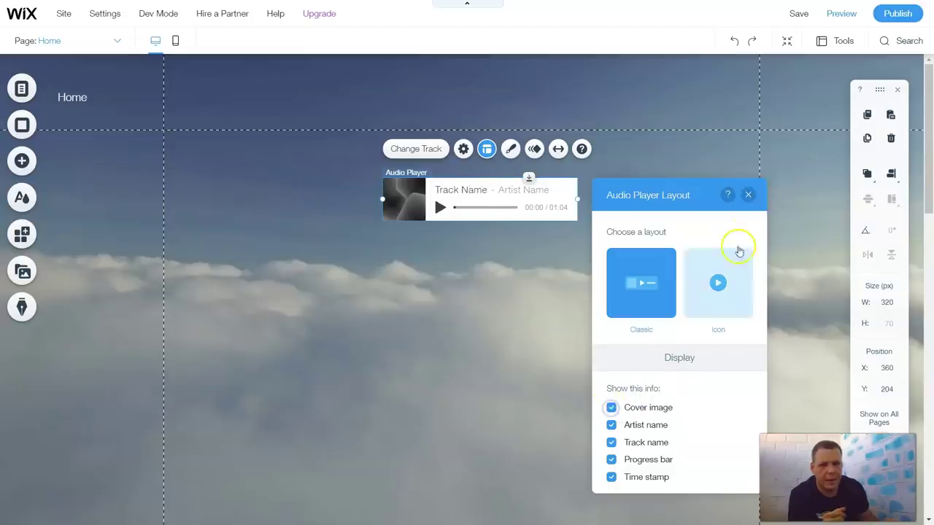
Step: Give the audio player an Expand-In animation and full-width stretch, then delete it
{"action": "left_click", "coordinate": [748, 194]}
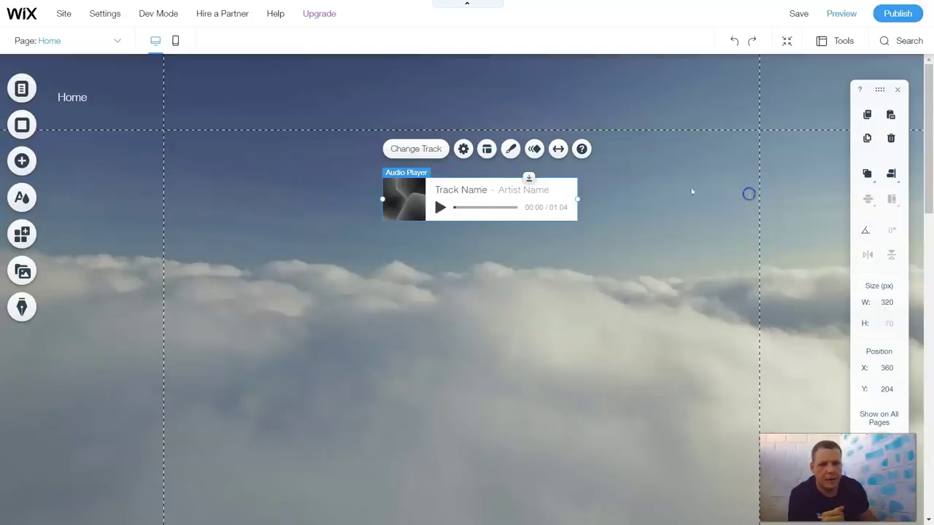
{"action": "left_click", "coordinate": [534, 149]}
{"action": "left_click", "coordinate": [329, 208]}
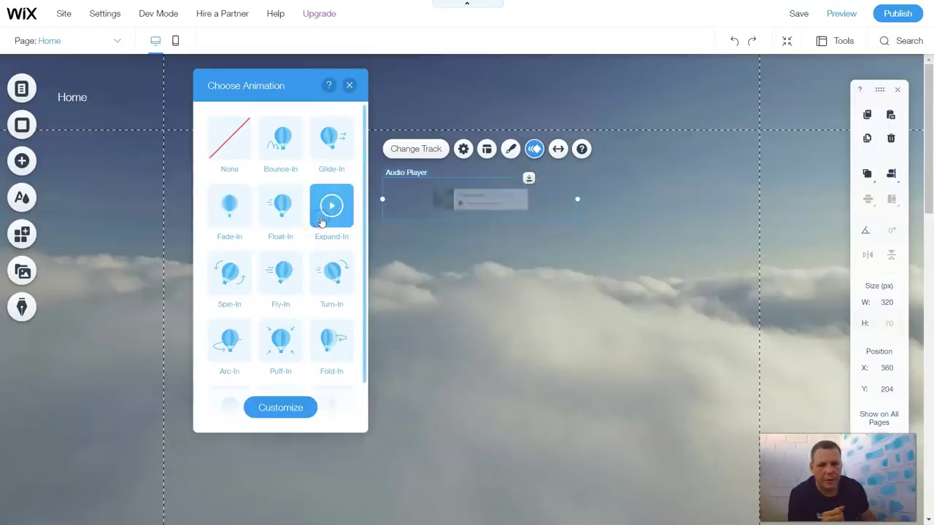
{"action": "left_click", "coordinate": [557, 149]}
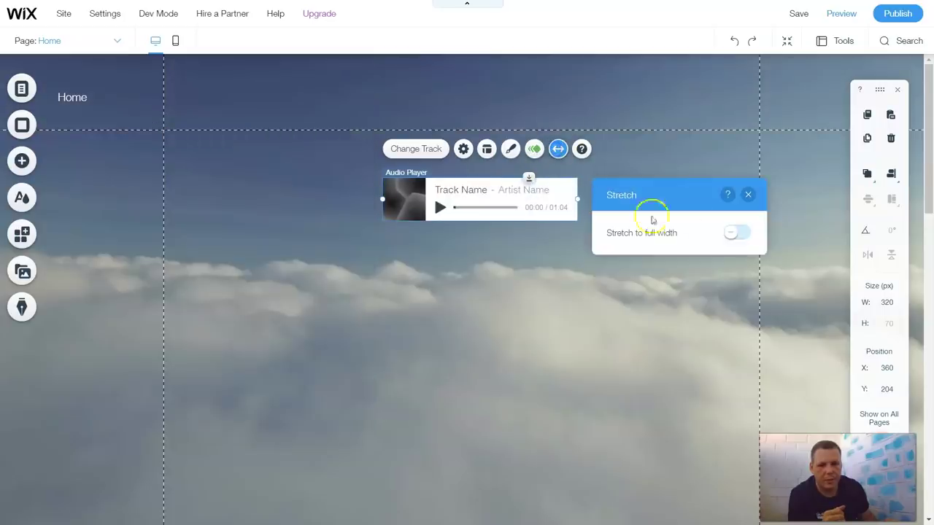
{"action": "left_click", "coordinate": [736, 233]}
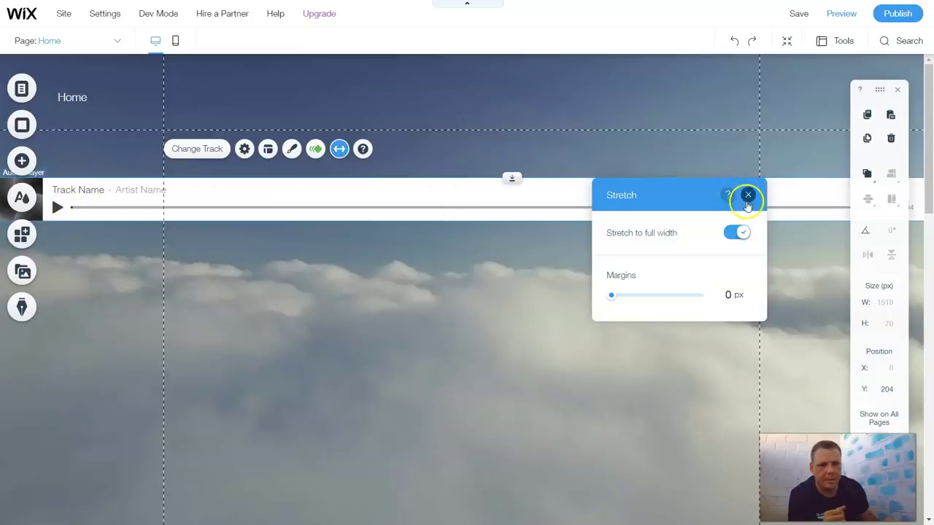
{"action": "left_click", "coordinate": [746, 200]}
{"action": "right_click", "coordinate": [596, 207]}
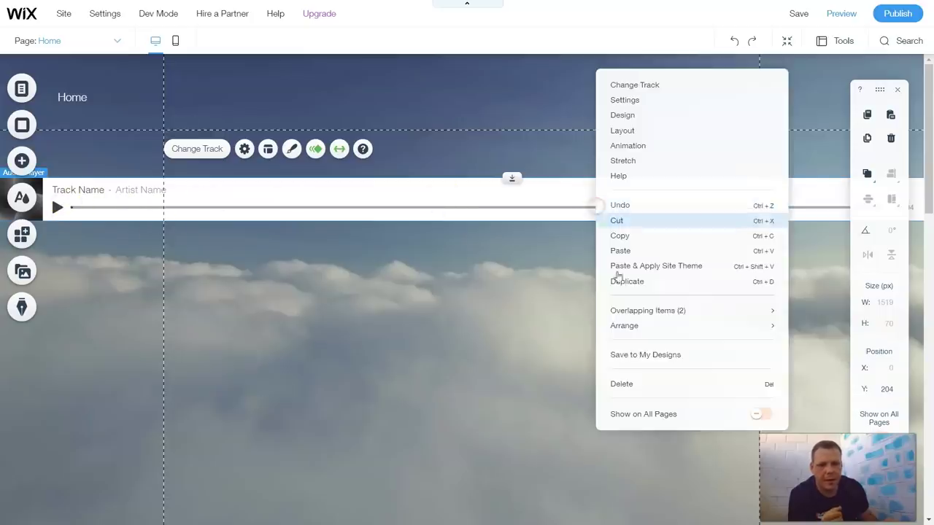
{"action": "left_click", "coordinate": [613, 384]}
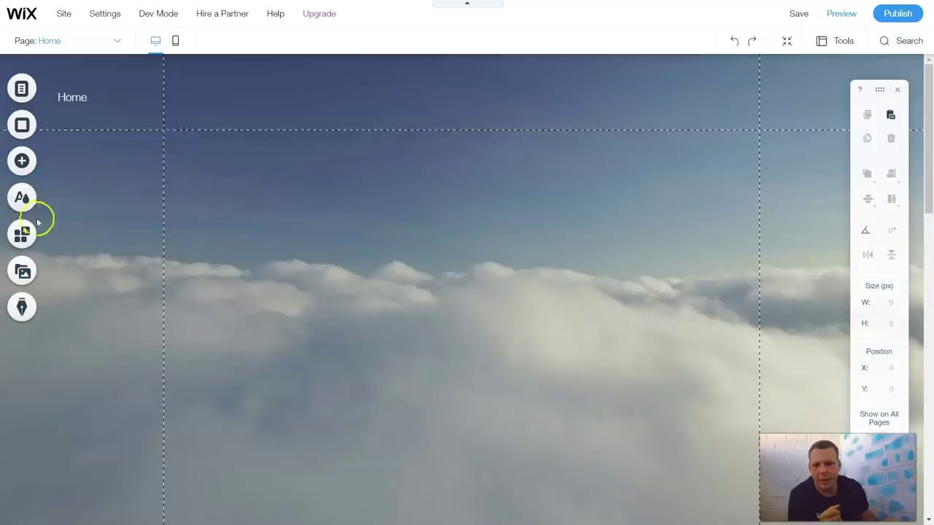
Step: Add a Wix Music album player from Video & Music, place it at the top centre, then open Manage Your Music
{"action": "left_click", "coordinate": [28, 158]}
{"action": "left_click", "coordinate": [175, 256]}
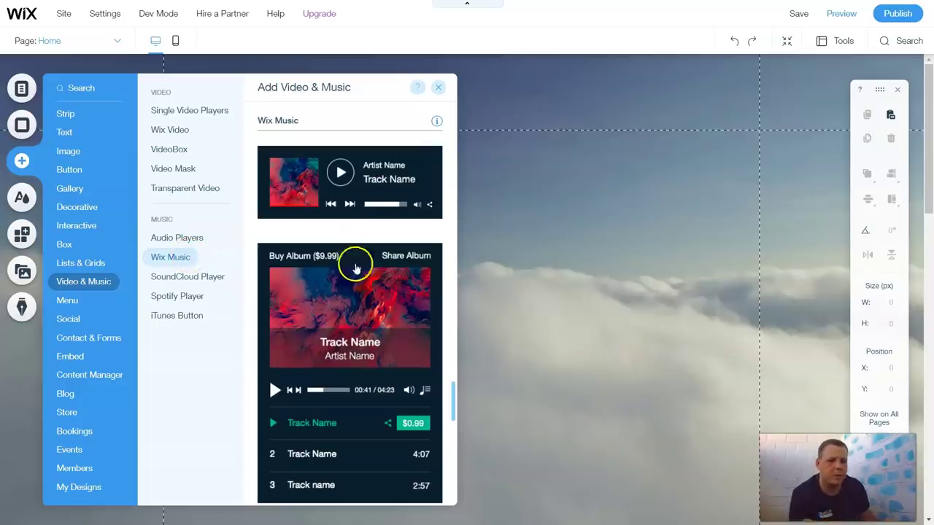
{"action": "left_click", "coordinate": [372, 332]}
{"action": "left_click_drag", "start_coordinate": [377, 330], "coordinate": [623, 288]}
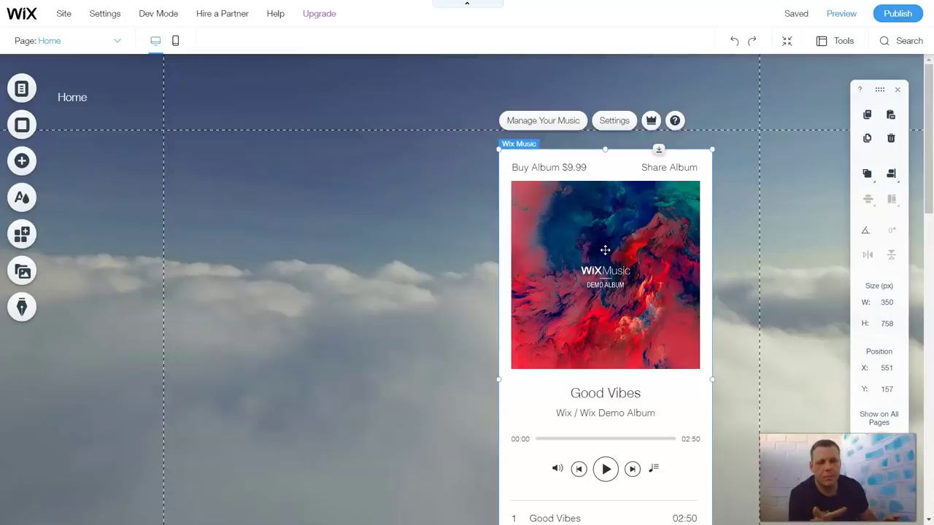
{"action": "left_click_drag", "start_coordinate": [605, 251], "coordinate": [468, 160]}
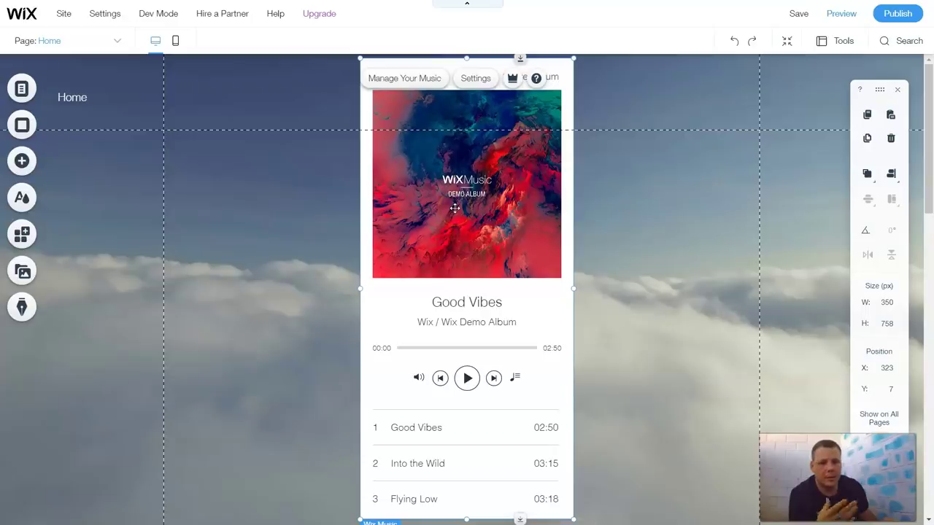
{"action": "left_click", "coordinate": [426, 86]}
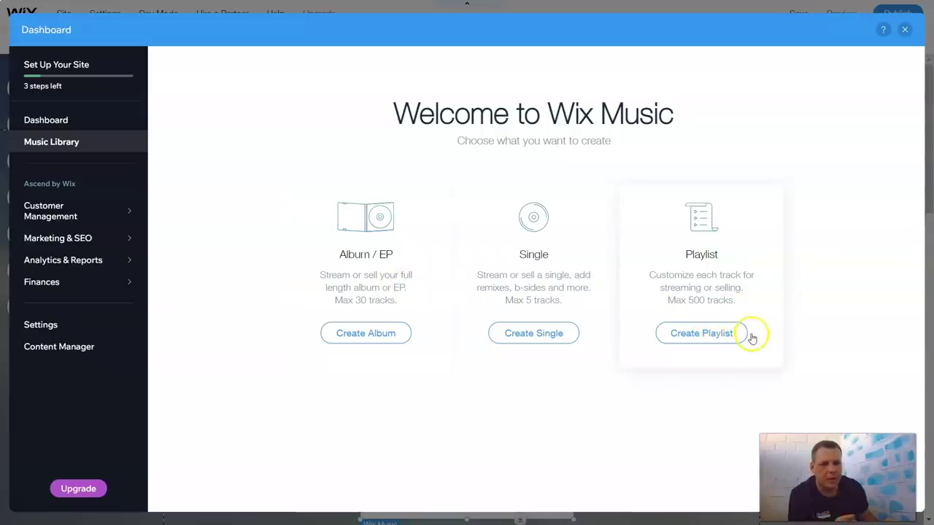
{"action": "left_click", "coordinate": [905, 30]}
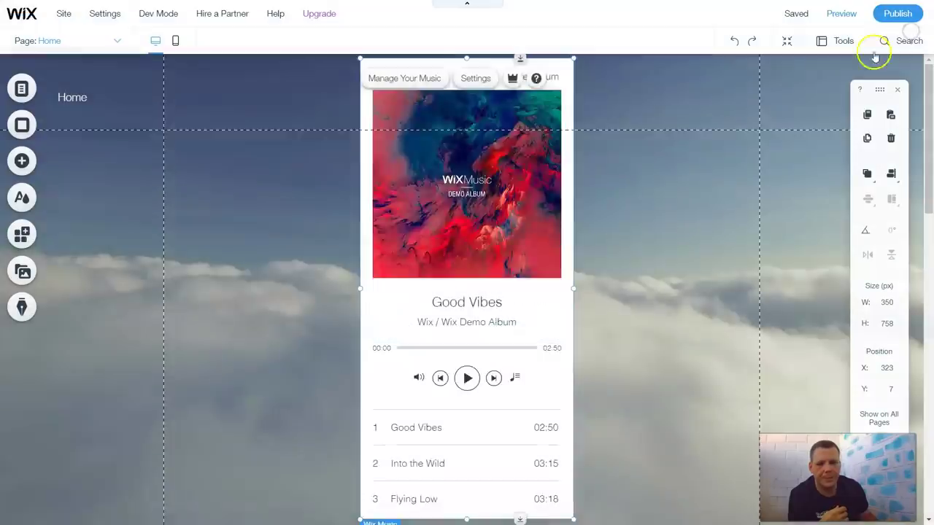
Step: Reopen the Wix Music Settings panel so it shows the Take Your Sound Online introduction
{"action": "left_click", "coordinate": [476, 79]}
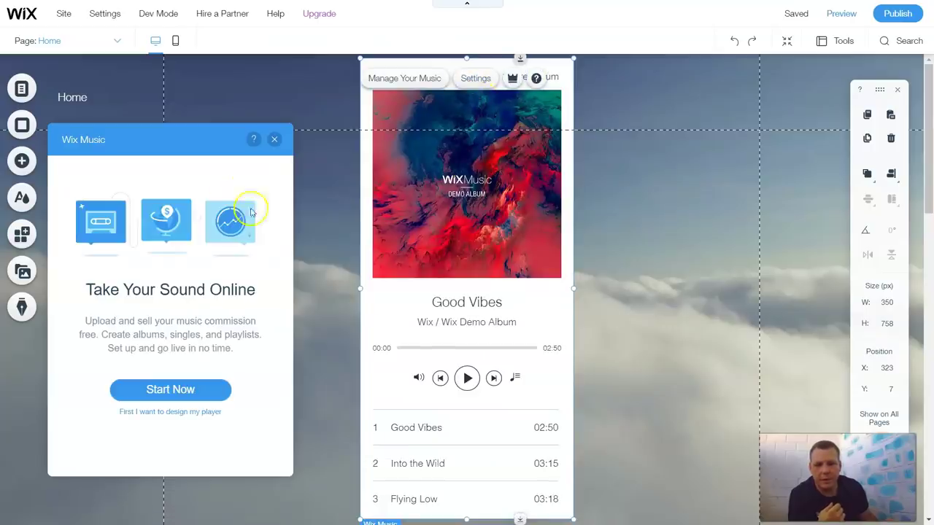
{"action": "left_click", "coordinate": [210, 397]}
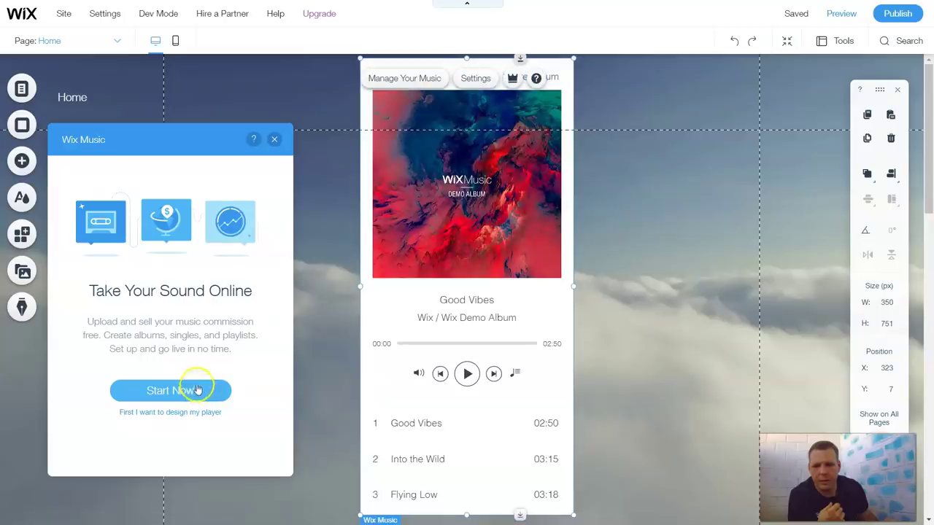
{"action": "left_click", "coordinate": [274, 139]}
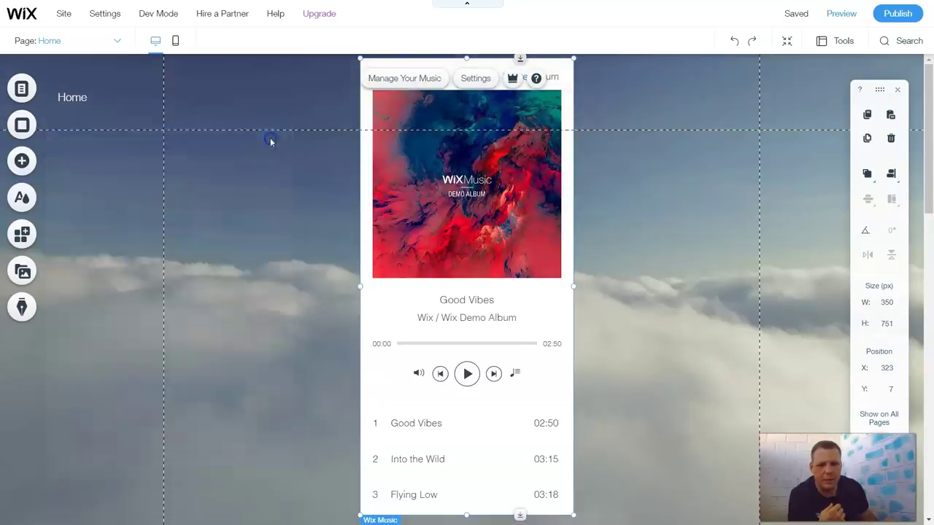
{"action": "left_click", "coordinate": [468, 79]}
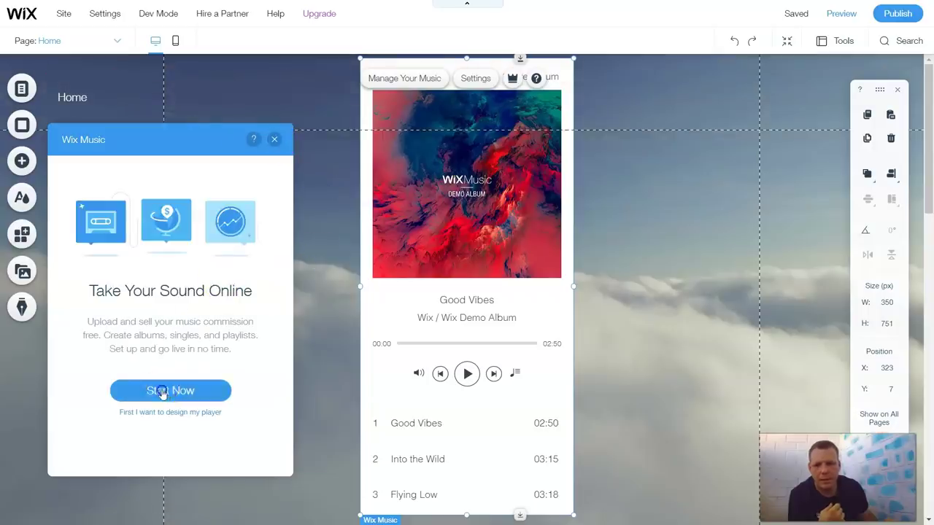
Step: Start a new album in the Music Library with Start Now and Create Album
{"action": "left_click", "coordinate": [162, 392]}
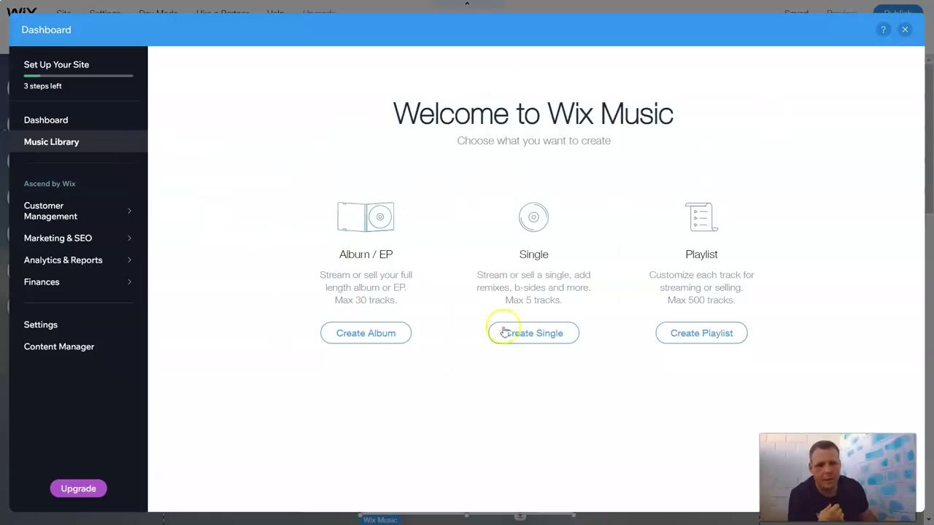
{"action": "left_click", "coordinate": [384, 340]}
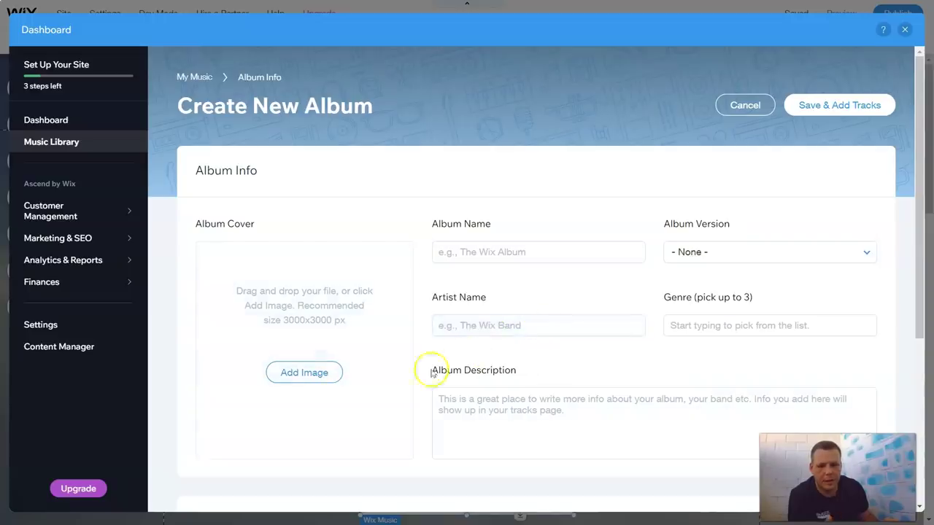
{"action": "scroll", "coordinate": [572, 381], "scroll_direction": "down", "scroll_amount": 3}
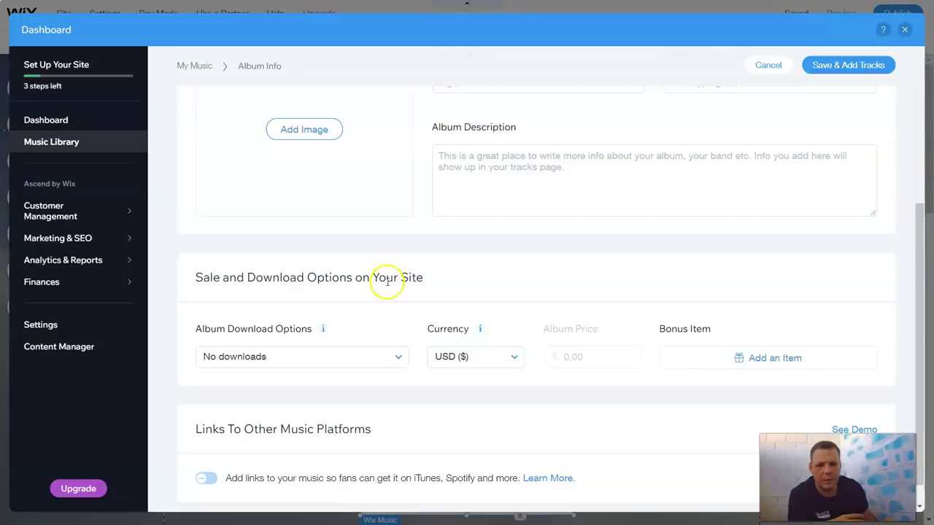
Step: Review the Album Download Options and Currency dropdowns, then open the Bonus Item upload dialog
{"action": "left_click", "coordinate": [236, 360]}
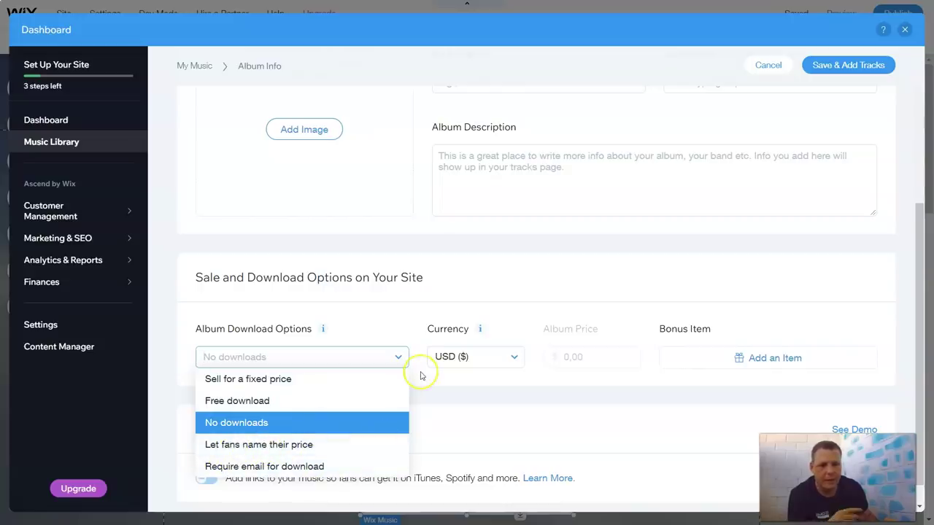
{"action": "left_click", "coordinate": [501, 363]}
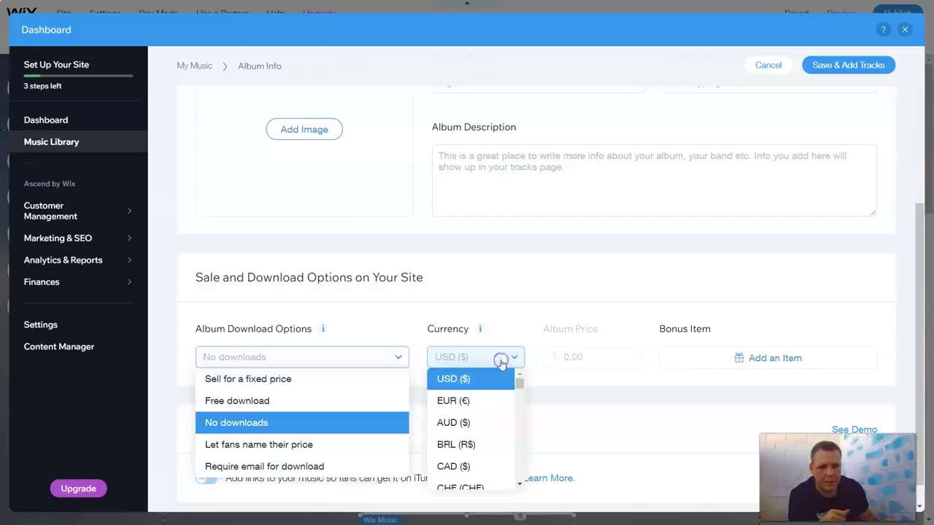
{"action": "left_click", "coordinate": [497, 407]}
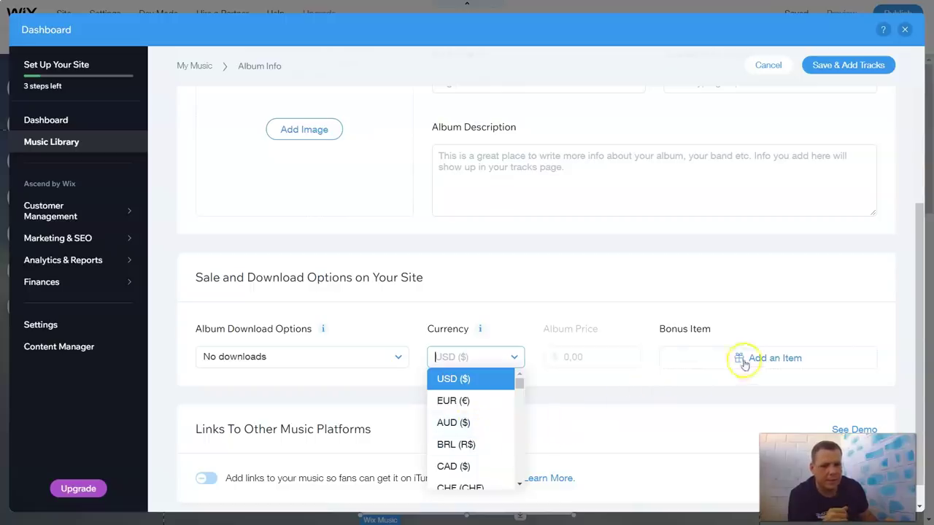
{"action": "left_click", "coordinate": [715, 357]}
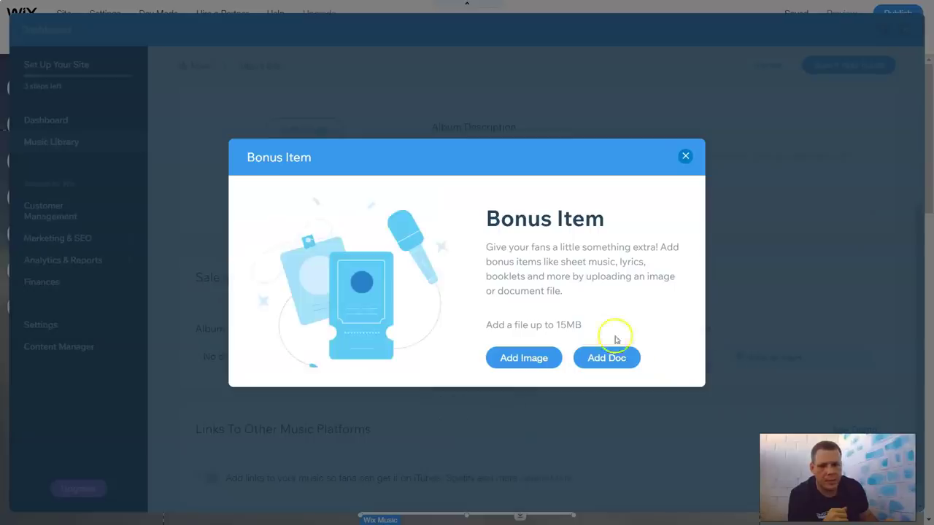
Step: Close the bonus item dialog, switch on 'Add links to your music', and select the Spotify album link field
{"action": "left_click", "coordinate": [685, 155]}
{"action": "scroll", "coordinate": [581, 247], "scroll_direction": "down", "scroll_amount": 1}
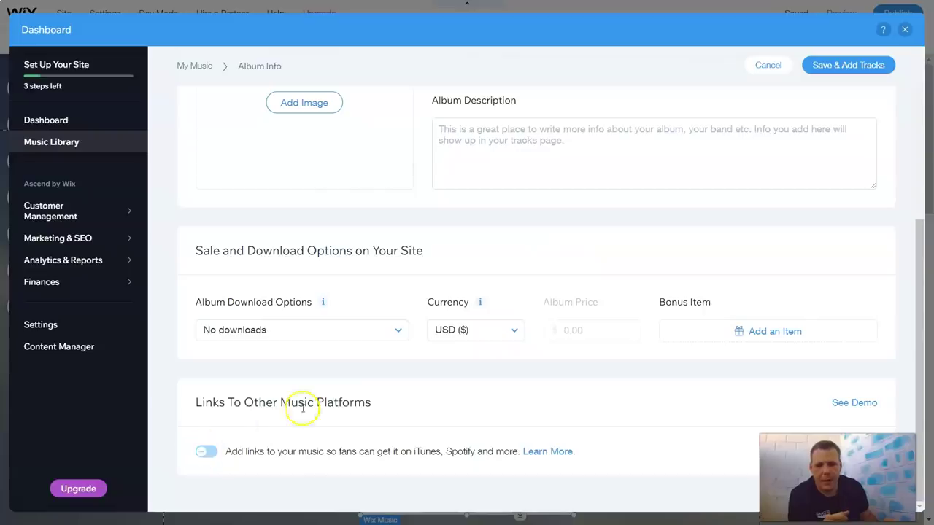
{"action": "left_click", "coordinate": [204, 453]}
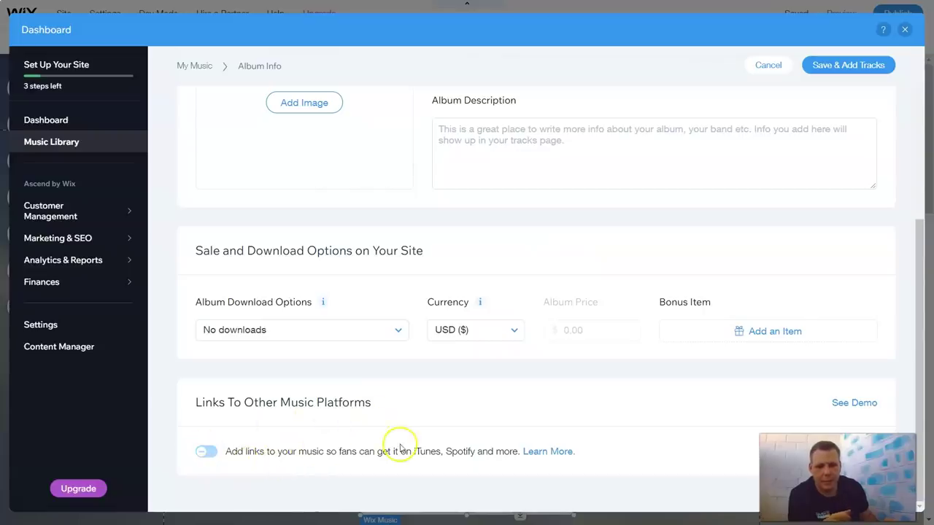
{"action": "left_click", "coordinate": [199, 455]}
{"action": "scroll", "coordinate": [436, 413], "scroll_direction": "down", "scroll_amount": 1}
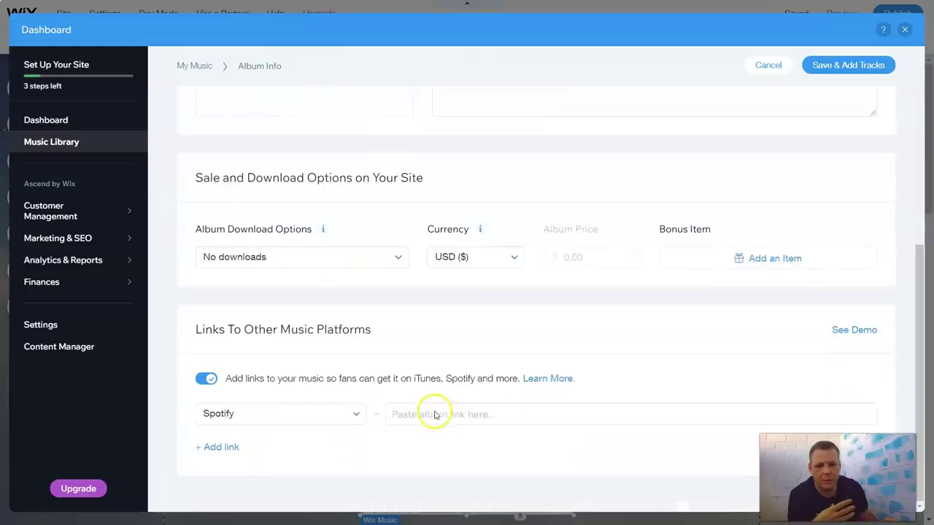
{"action": "left_click", "coordinate": [405, 422]}
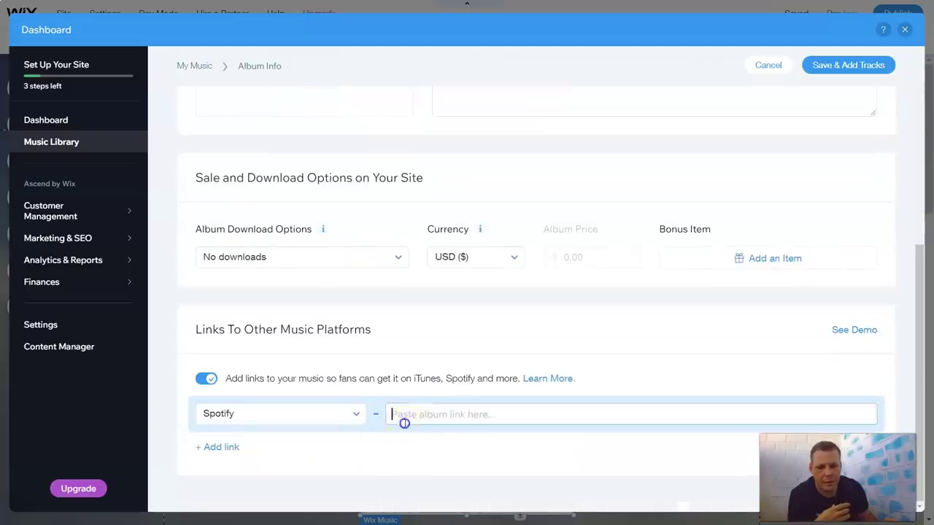
Step: Close the Music Library dashboard, confirming Yes to return to the editor
{"action": "right_click", "coordinate": [263, 445]}
{"action": "left_click", "coordinate": [592, 180]}
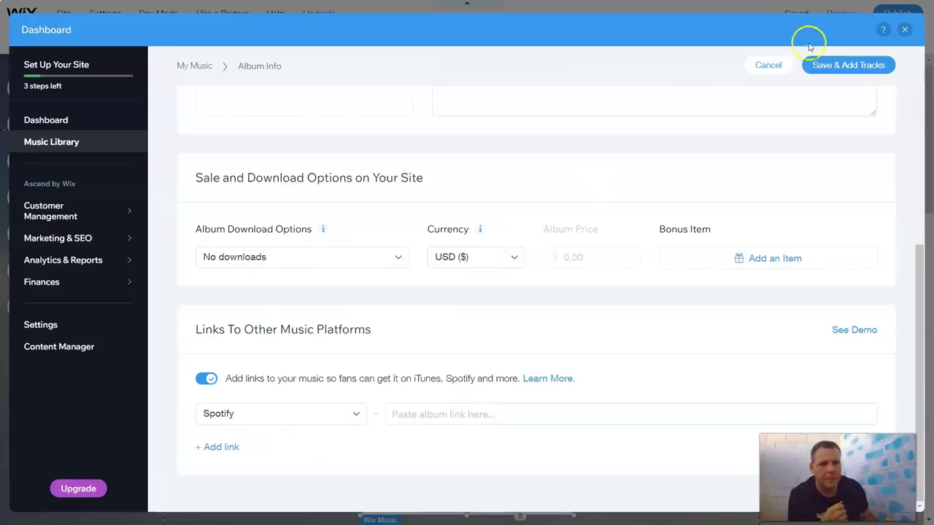
{"action": "left_click", "coordinate": [903, 30]}
{"action": "left_click", "coordinate": [574, 309]}
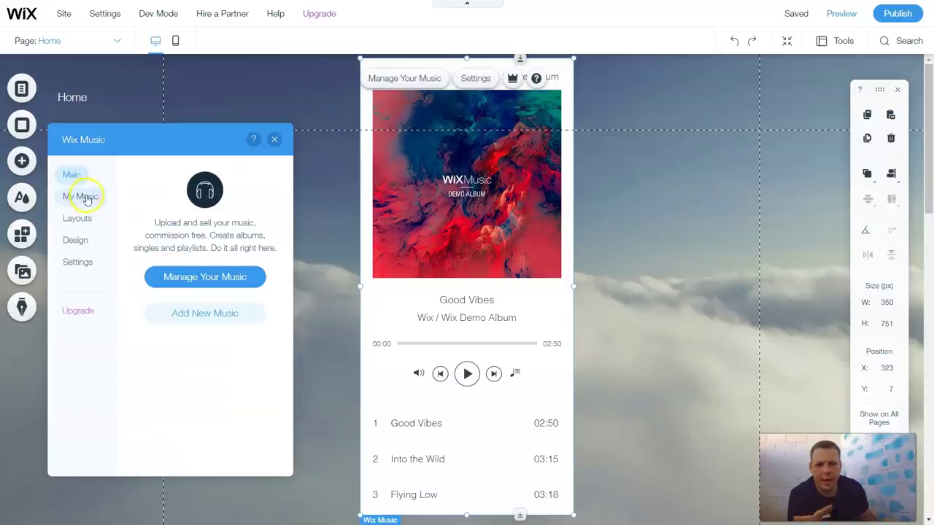
Step: Switch the music player's layout to List
{"action": "left_click", "coordinate": [86, 197]}
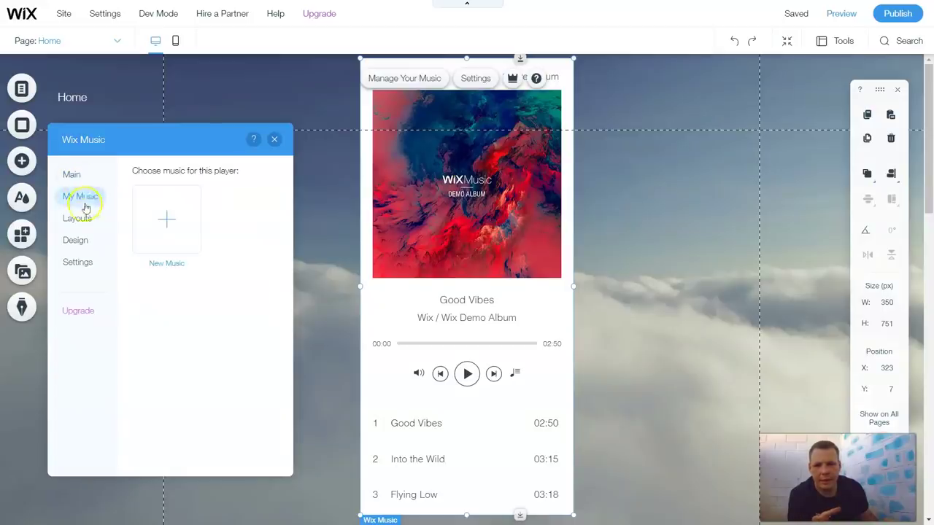
{"action": "left_click", "coordinate": [78, 218]}
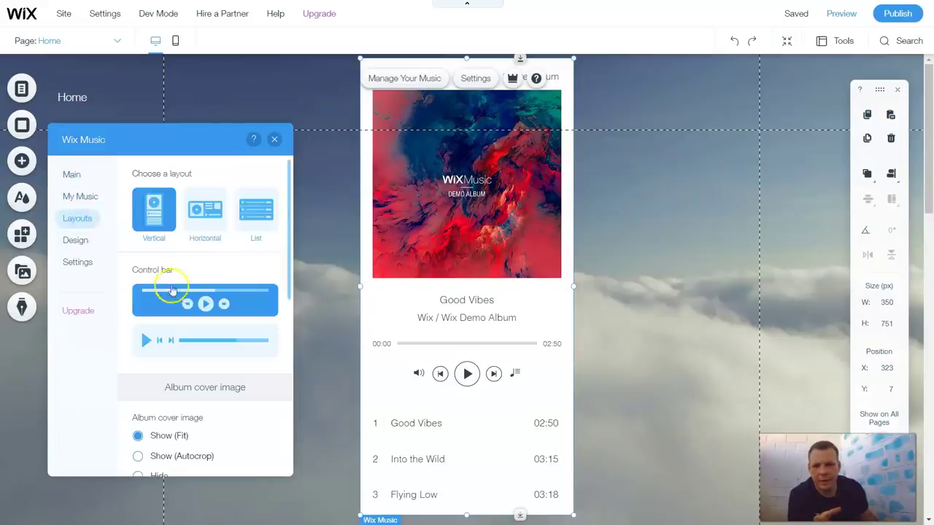
{"action": "left_click", "coordinate": [214, 208]}
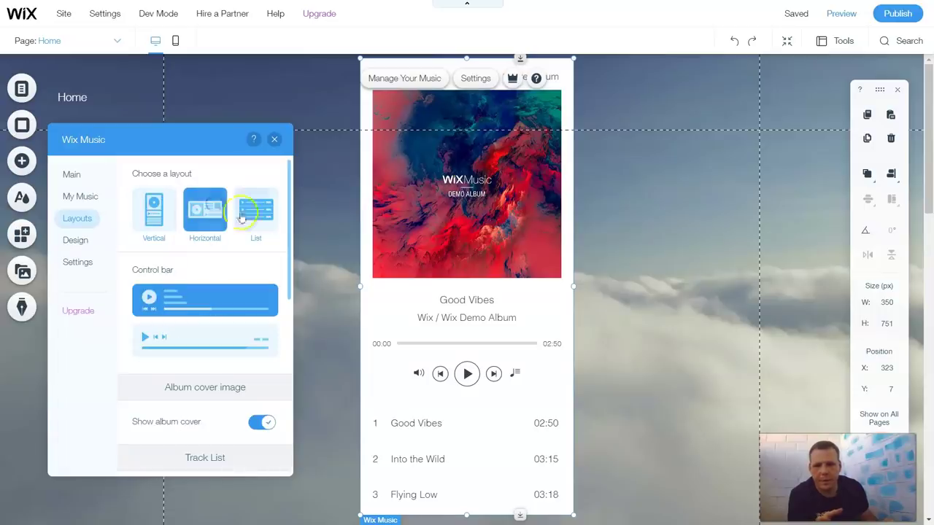
{"action": "left_click", "coordinate": [268, 217]}
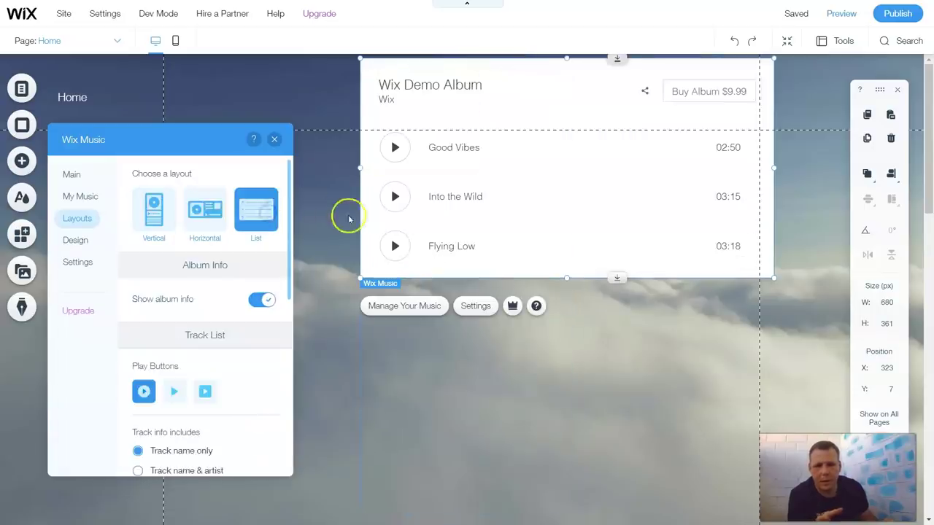
{"action": "scroll", "coordinate": [177, 416], "scroll_direction": "down", "scroll_amount": 3}
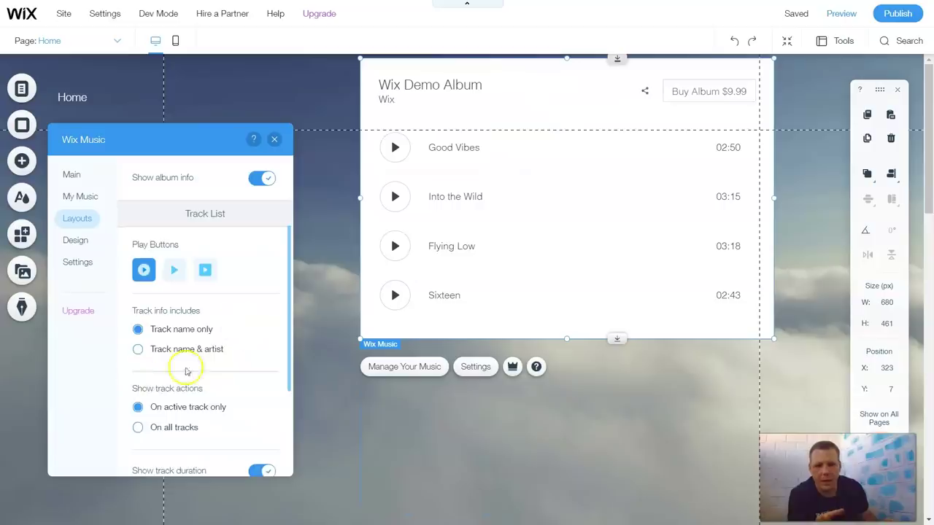
{"action": "scroll", "coordinate": [209, 342], "scroll_direction": "down", "scroll_amount": 4}
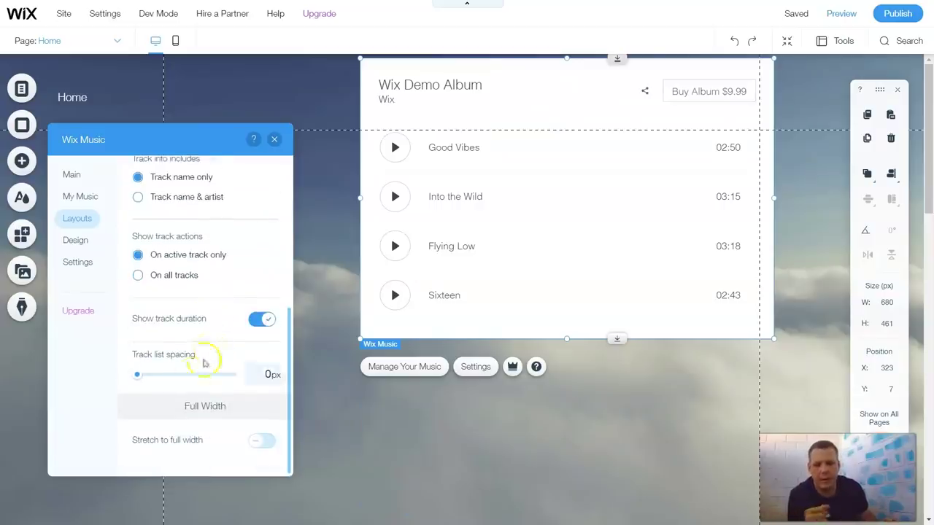
Step: Turn off album and track sharing, turn on autoplay on page load, and close the panel
{"action": "left_click", "coordinate": [85, 267]}
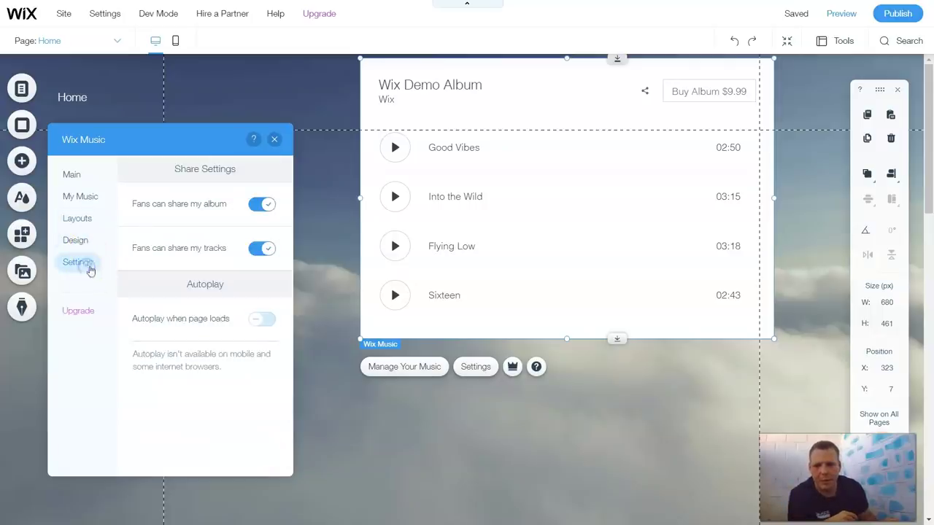
{"action": "left_click", "coordinate": [267, 248]}
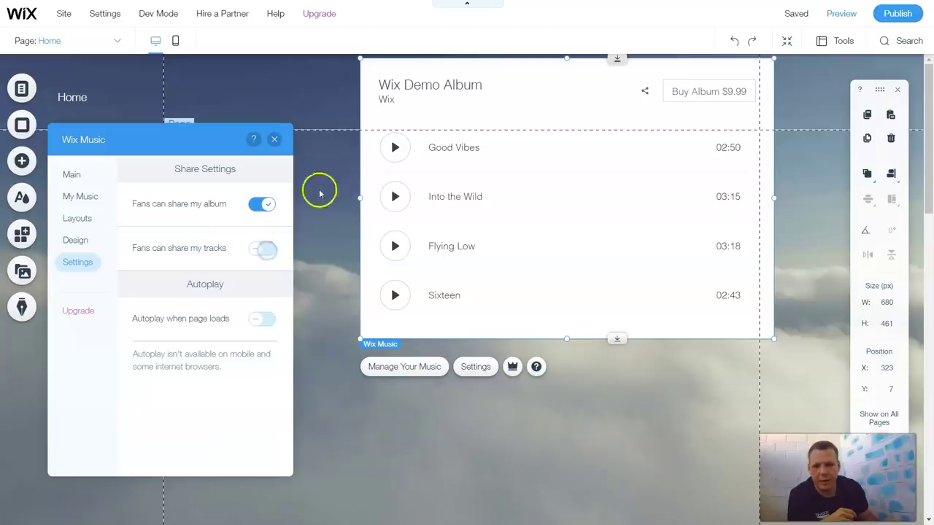
{"action": "left_click", "coordinate": [275, 204]}
{"action": "left_click", "coordinate": [268, 205]}
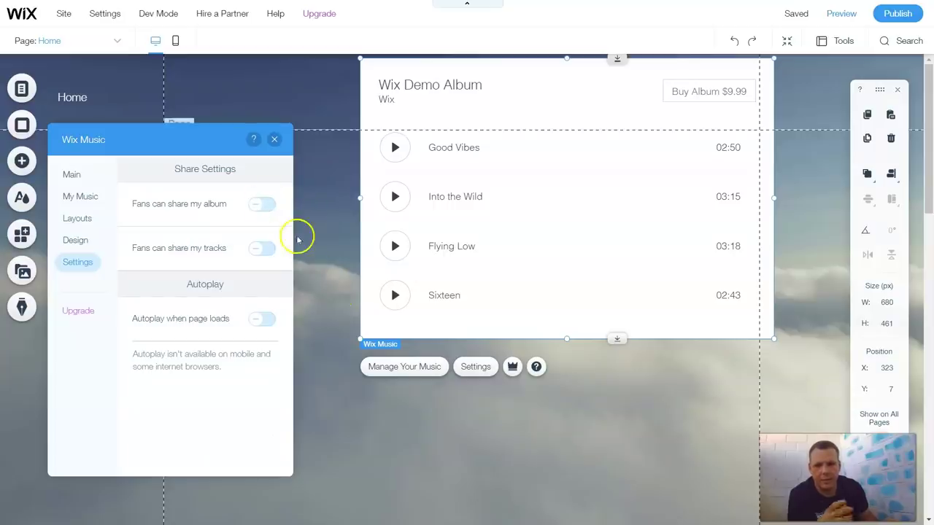
{"action": "left_click", "coordinate": [264, 321]}
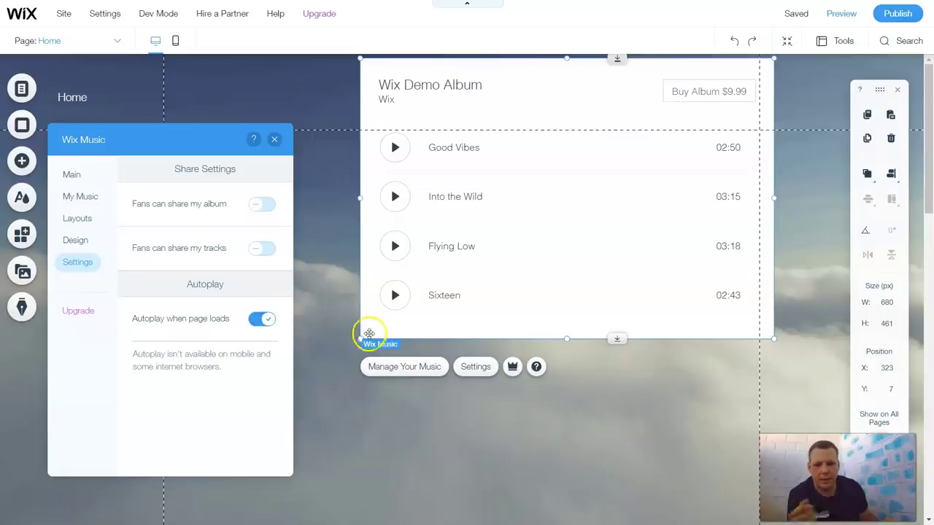
{"action": "left_click", "coordinate": [275, 140]}
Step: Delete the Wix Music player from the page
{"action": "right_click", "coordinate": [559, 146]}
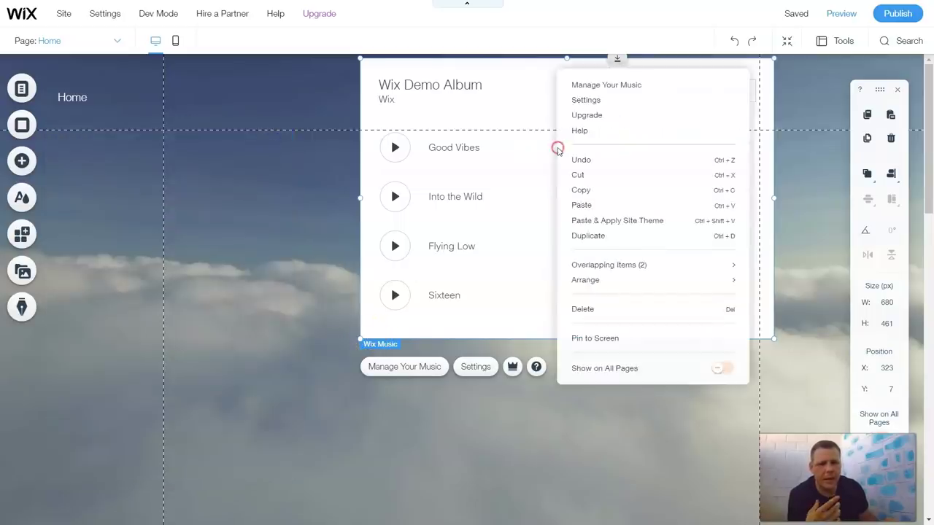
{"action": "left_click", "coordinate": [609, 308]}
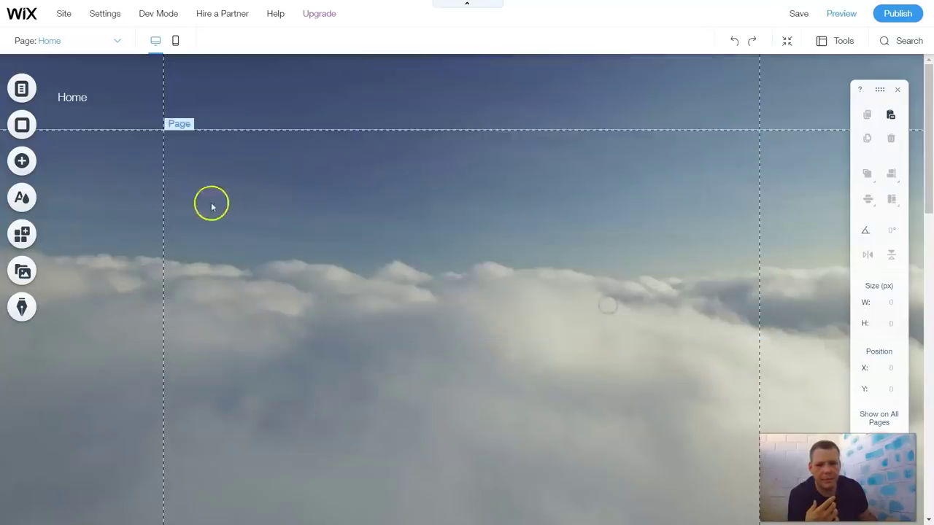
{"action": "left_click", "coordinate": [52, 164]}
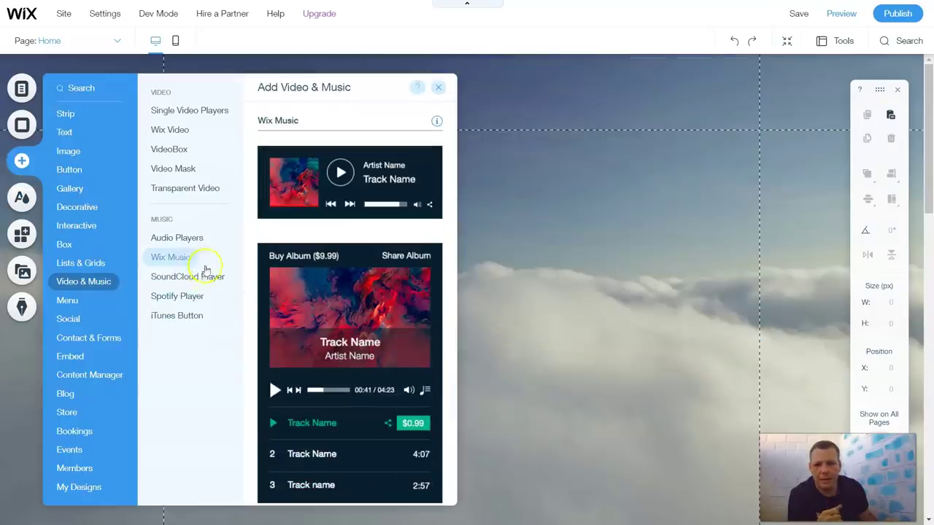
Step: Browse the Video & Music options: Wix Music, SoundCloud Player, Spotify Player, iTunes Button and Related Apps
{"action": "left_click", "coordinate": [212, 278]}
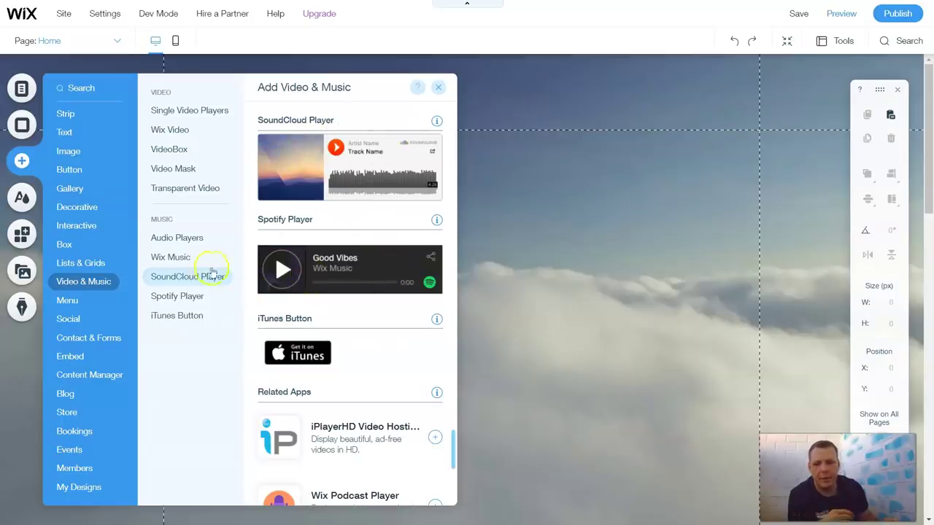
{"action": "left_click", "coordinate": [191, 258]}
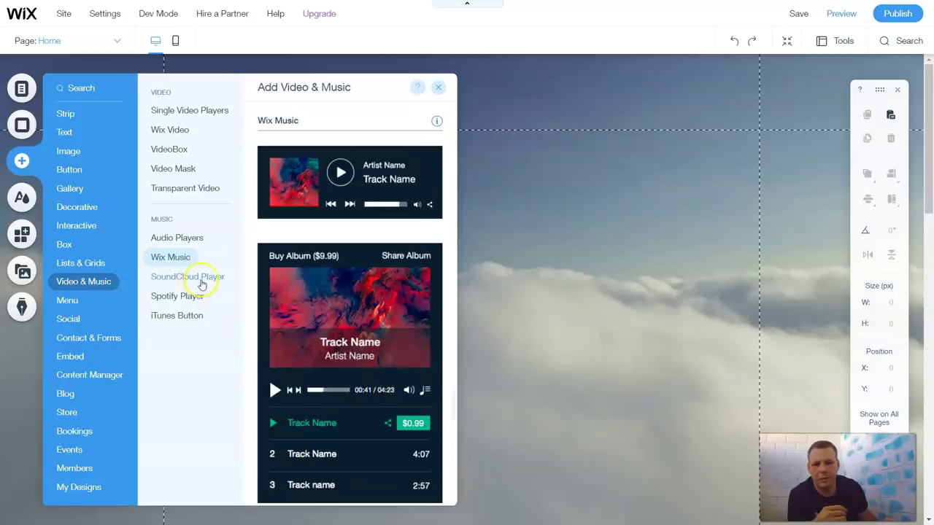
{"action": "left_click", "coordinate": [202, 283]}
{"action": "left_click", "coordinate": [191, 296]}
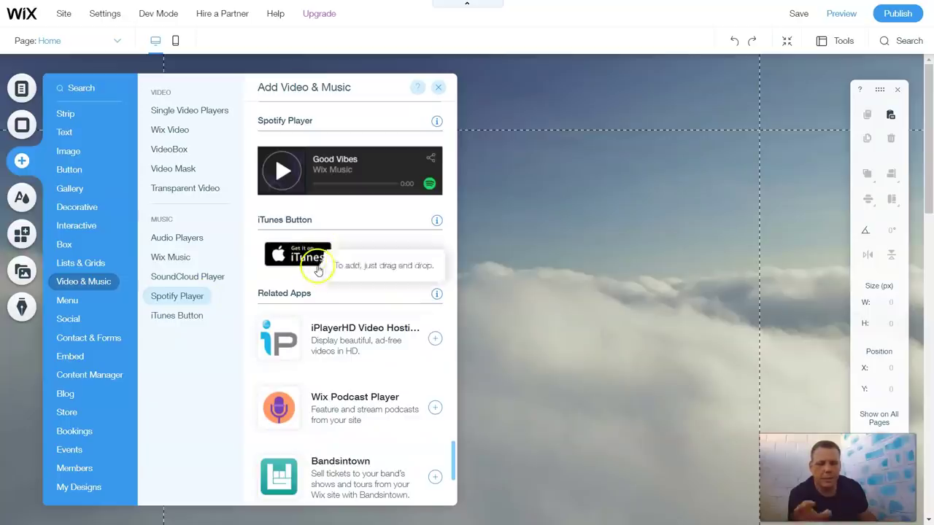
{"action": "mouse_move", "coordinate": [318, 271]}
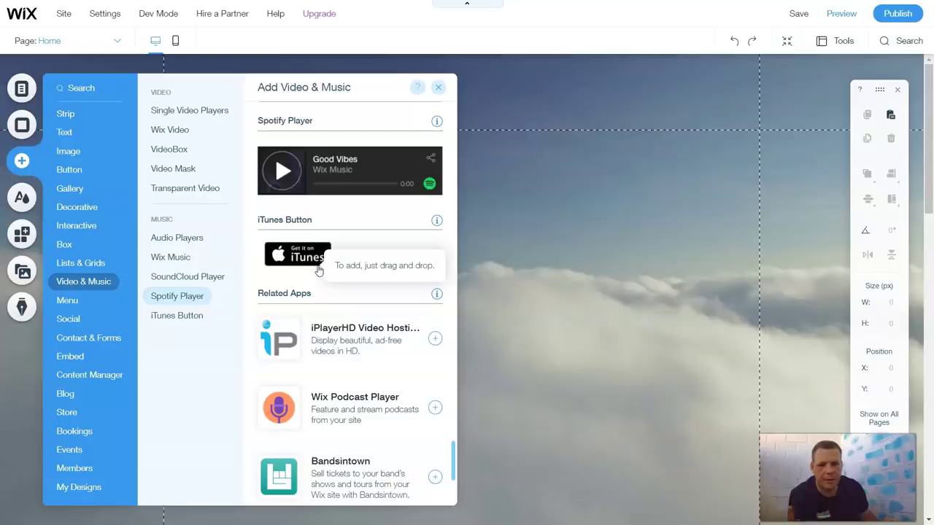
{"action": "left_click", "coordinate": [183, 324]}
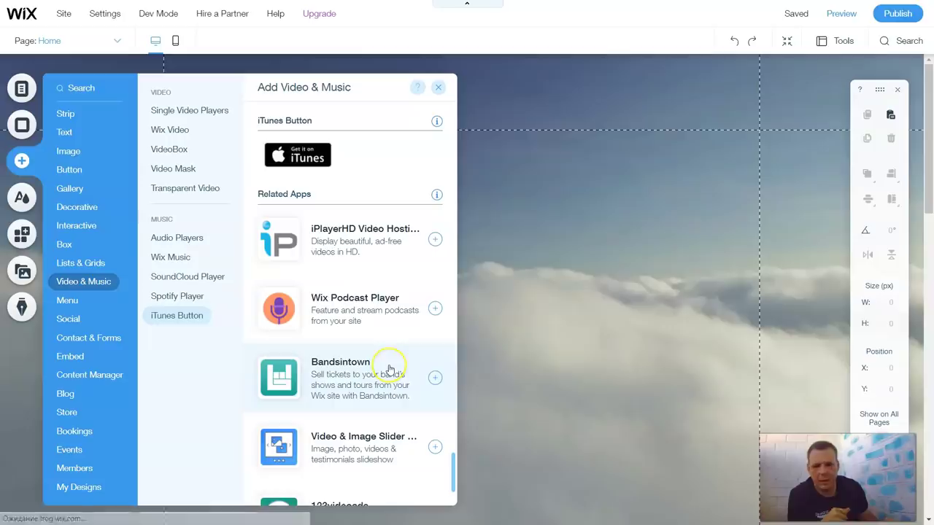
{"action": "scroll", "coordinate": [390, 370], "scroll_direction": "down", "scroll_amount": 2}
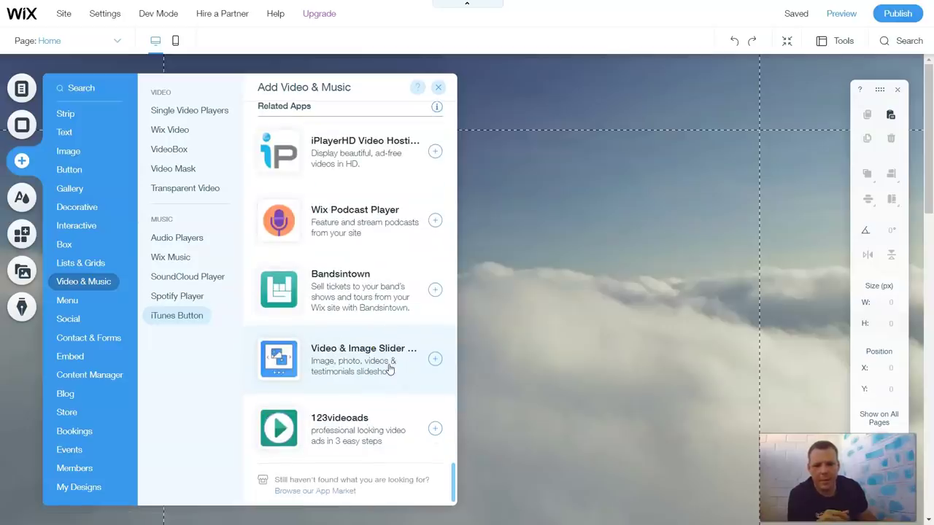
{"action": "left_click", "coordinate": [349, 359]}
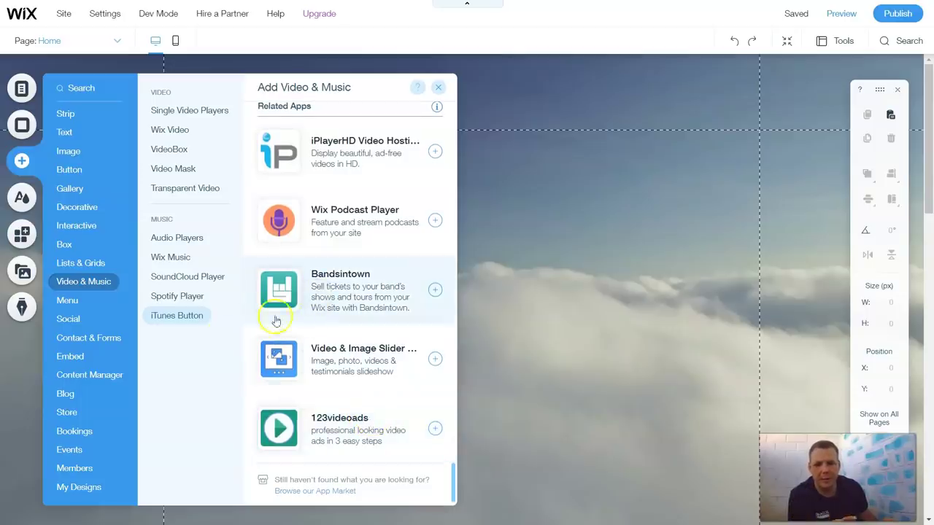
{"action": "scroll", "coordinate": [354, 297], "scroll_direction": "up", "scroll_amount": 1}
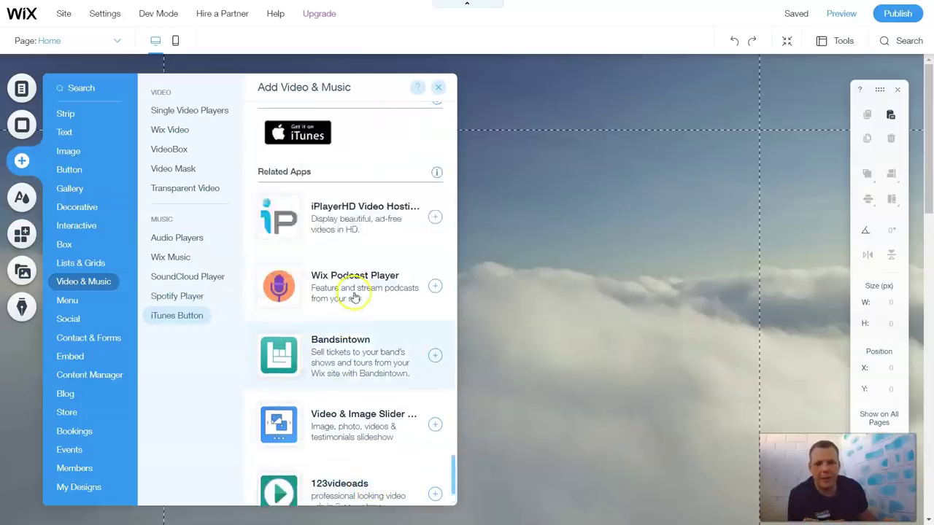
{"action": "scroll", "coordinate": [381, 173], "scroll_direction": "up", "scroll_amount": 10}
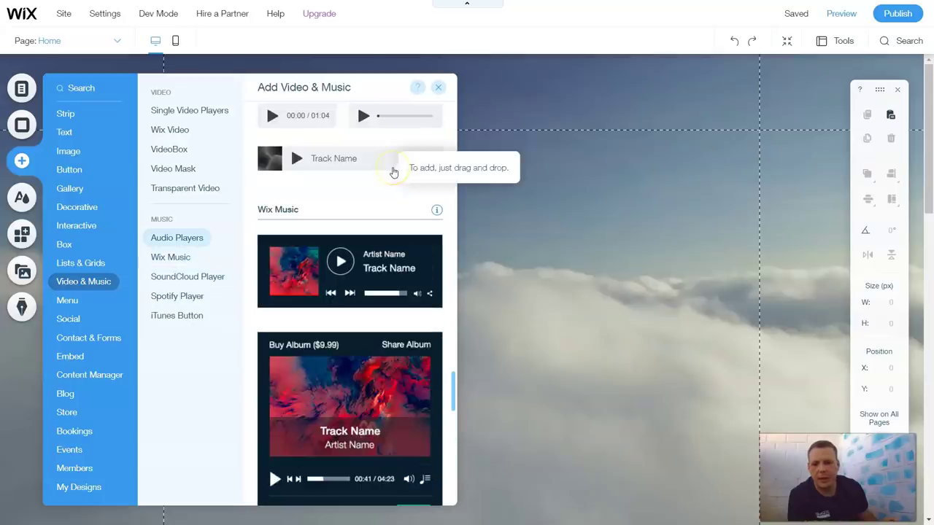
Step: Close the Add Video & Music panel, leaving the empty cloud-background Home page
{"action": "left_click", "coordinate": [438, 87]}
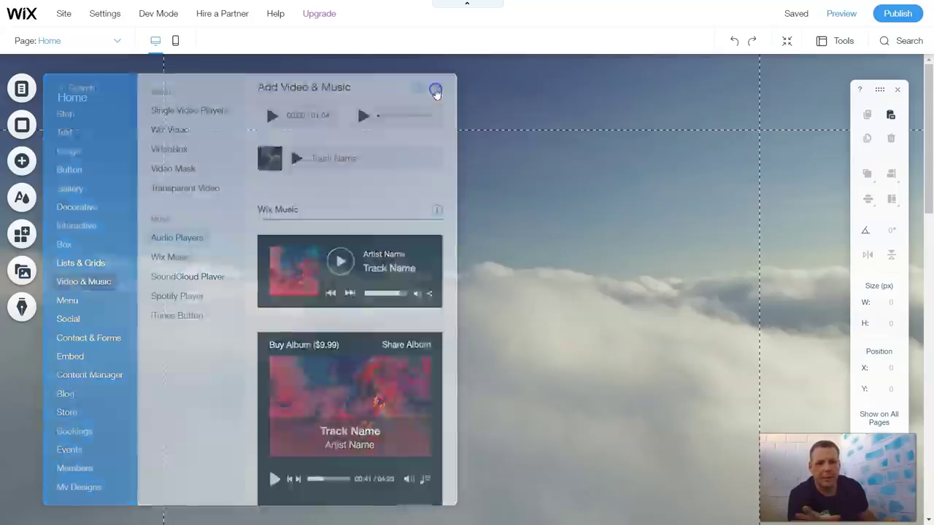
{"action": "left_click", "coordinate": [429, 124]}
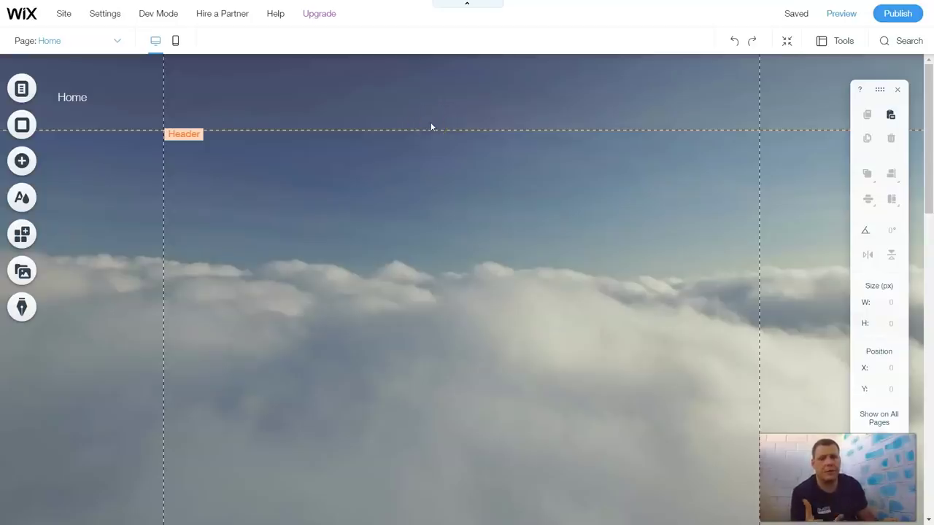
{"action": "left_click", "coordinate": [436, 121]}
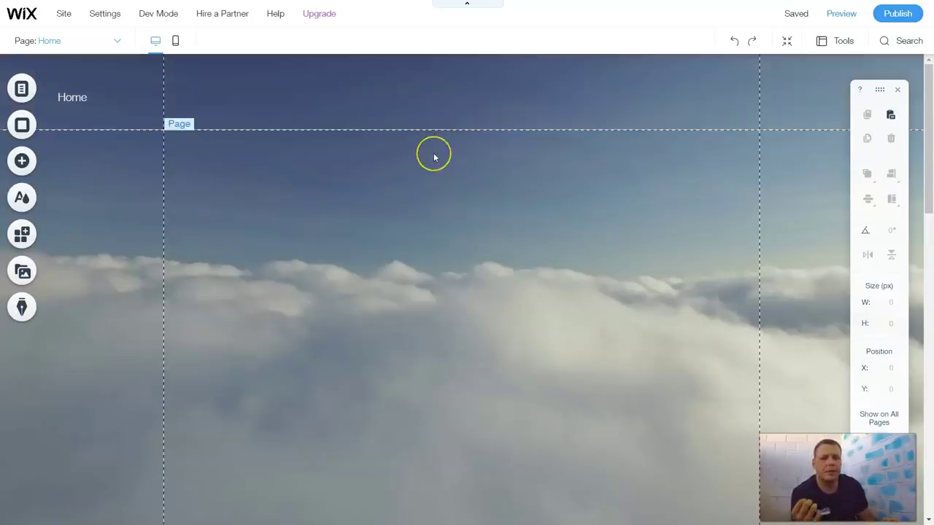